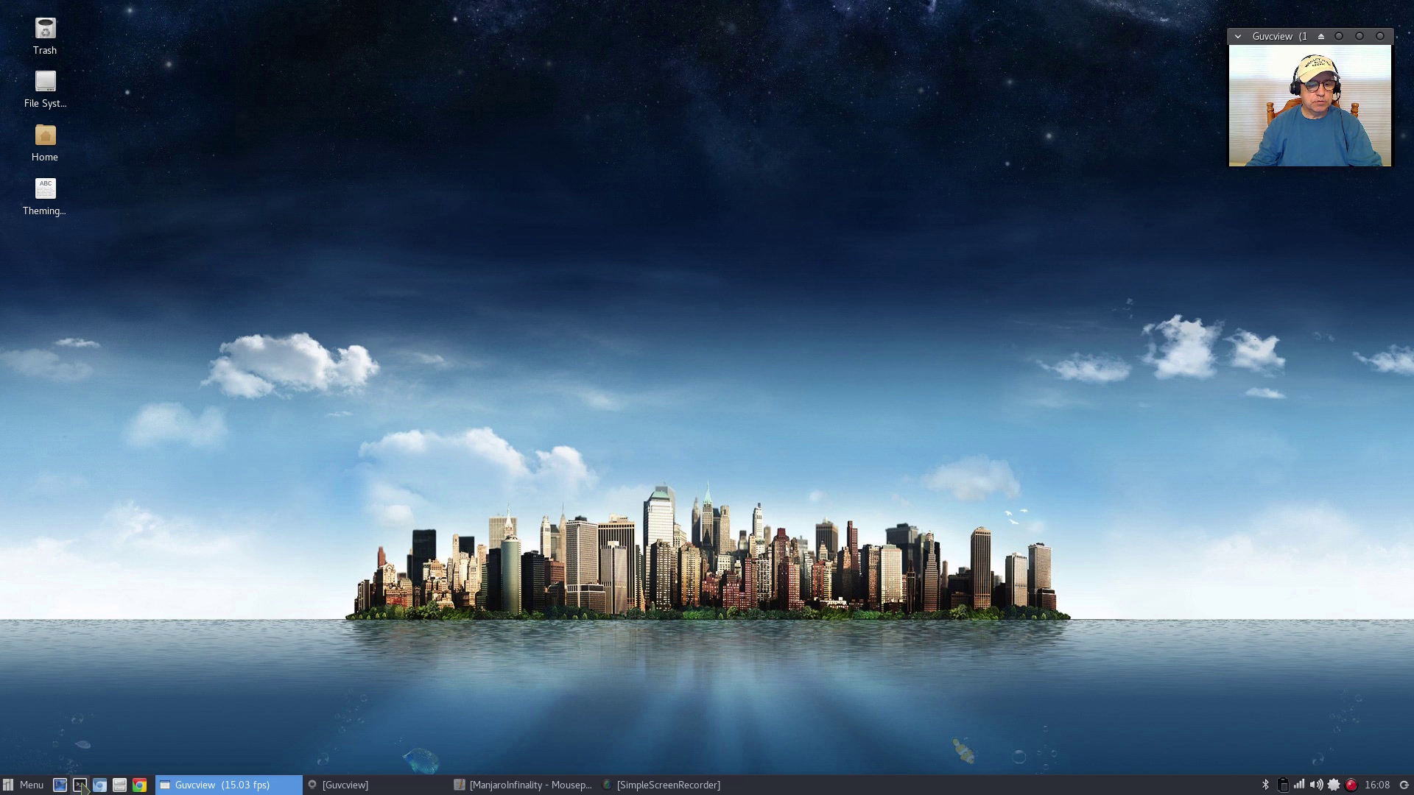
In a new terminal, run sudo pacman -S leafpad and authorise it with the sudo password
left_click(79, 785)
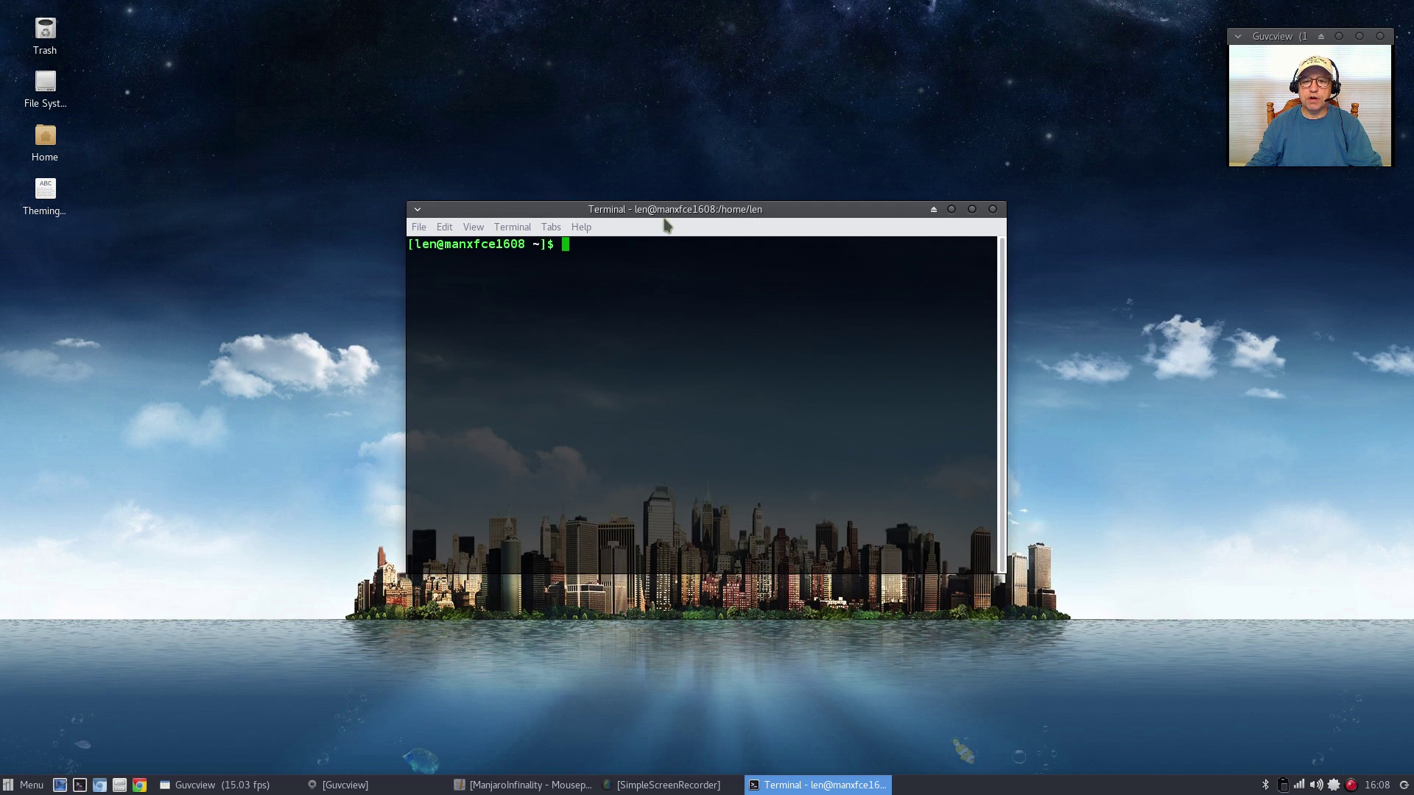
left_click_drag(673, 211, 669, 153)
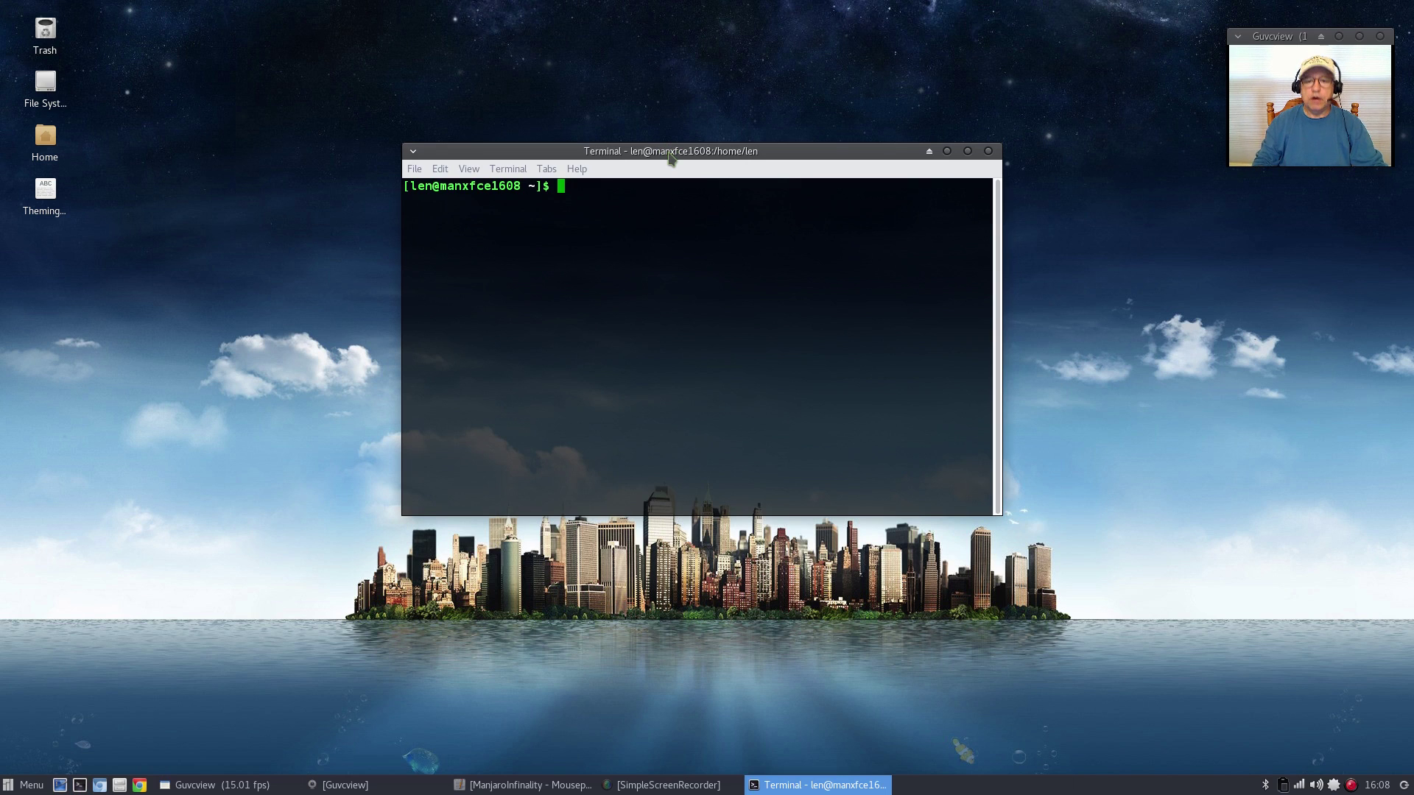
type("sudo leafpad /etc/pacman.conf")
key("Up")
key("Up")
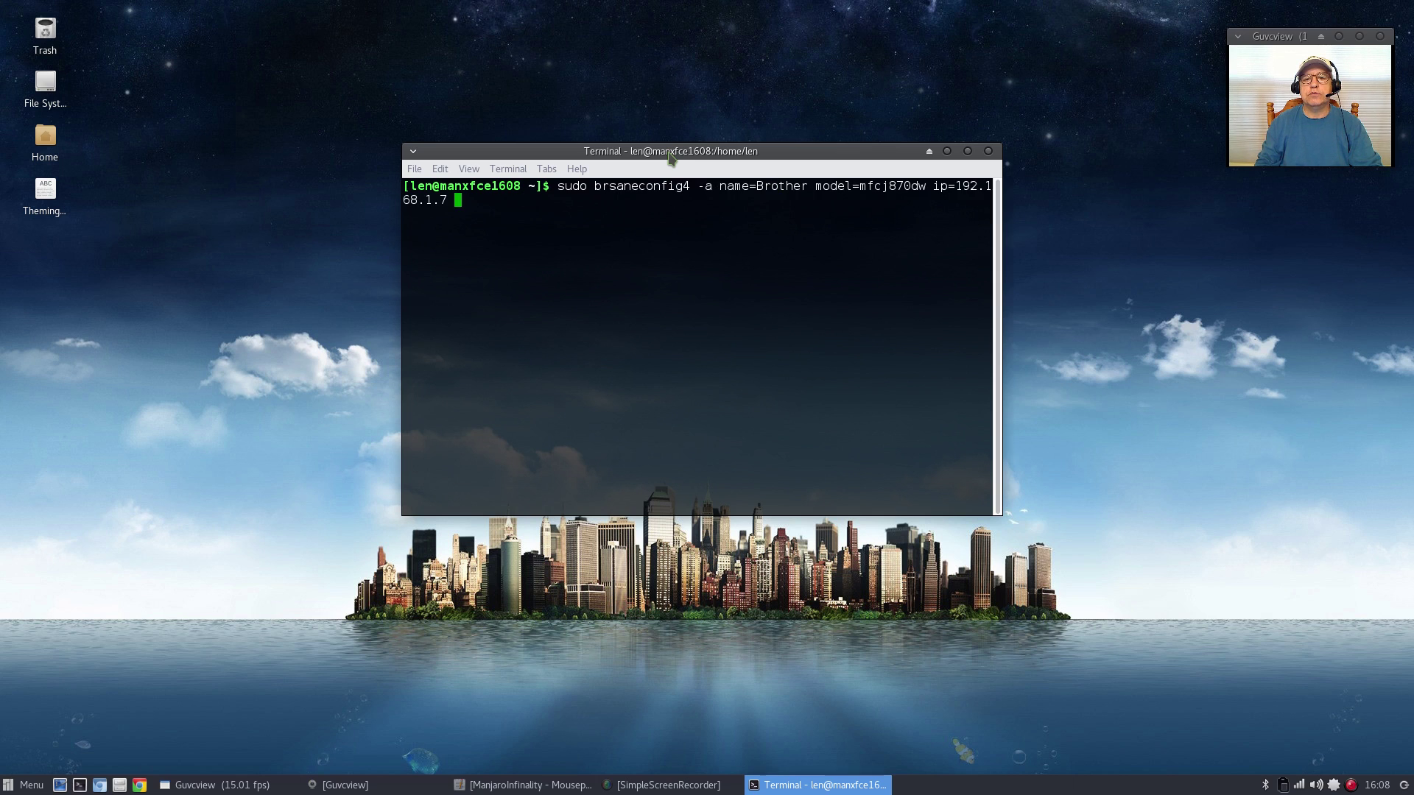
key("Down")
key("Down")
key("Down")
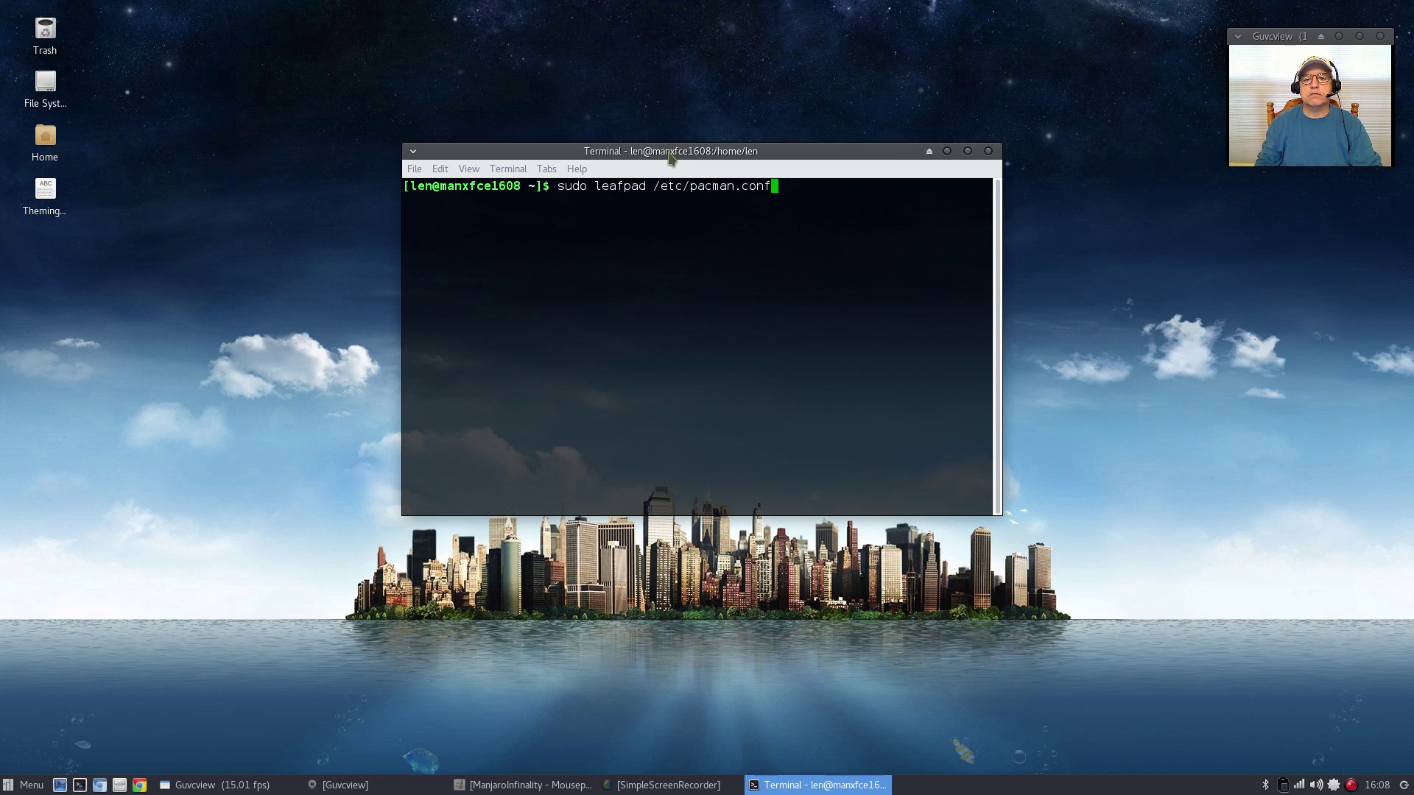
type("sudo ")
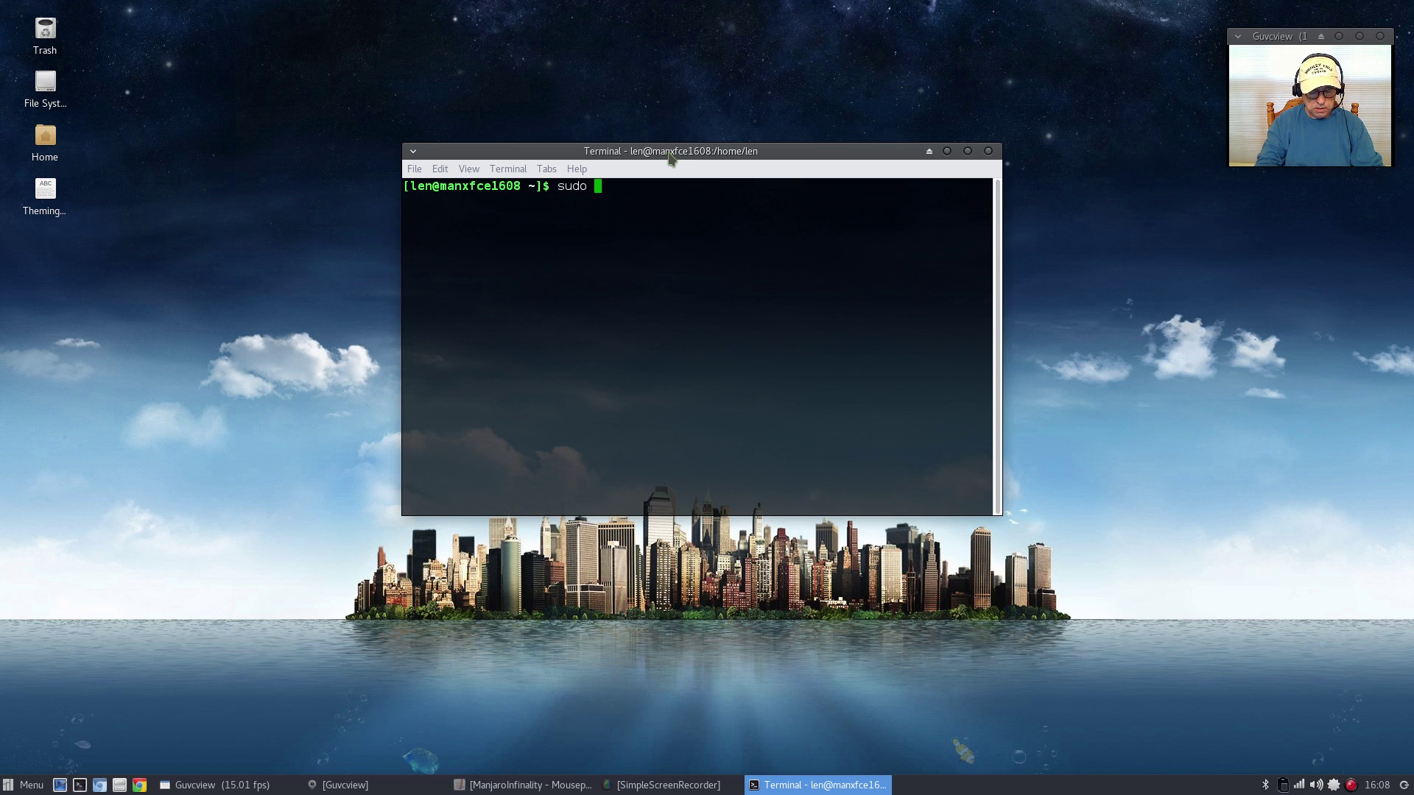
type("pacman")
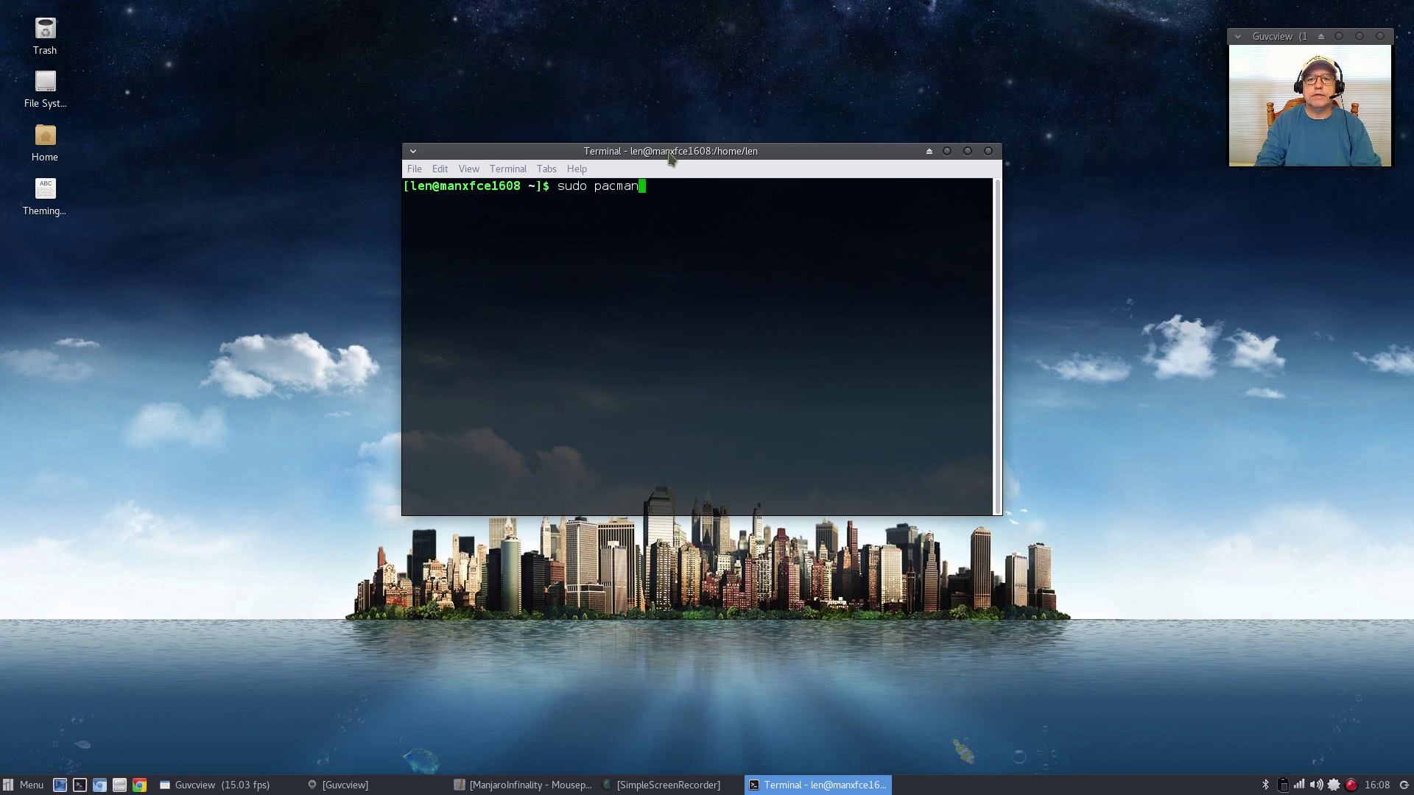
type(" -S ")
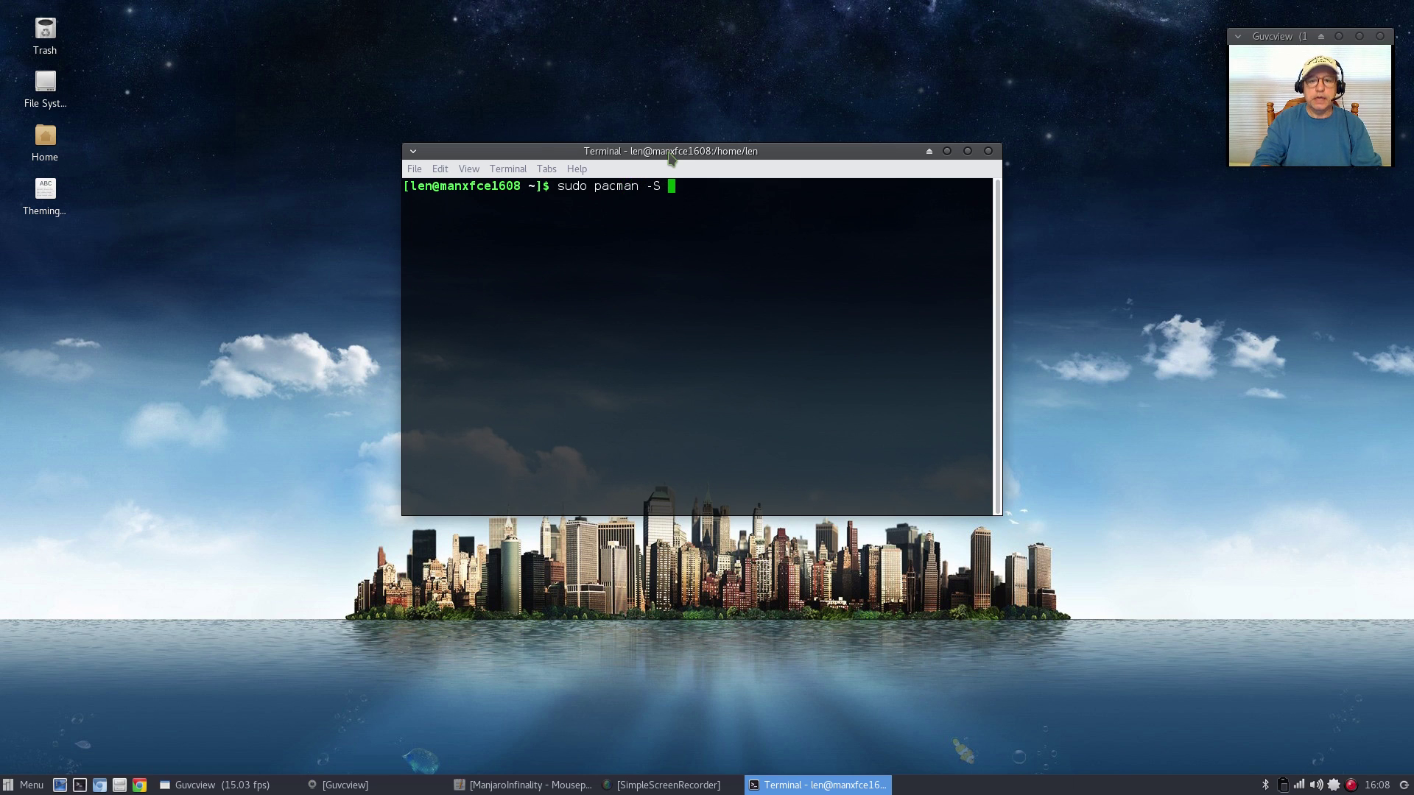
type("leafpad")
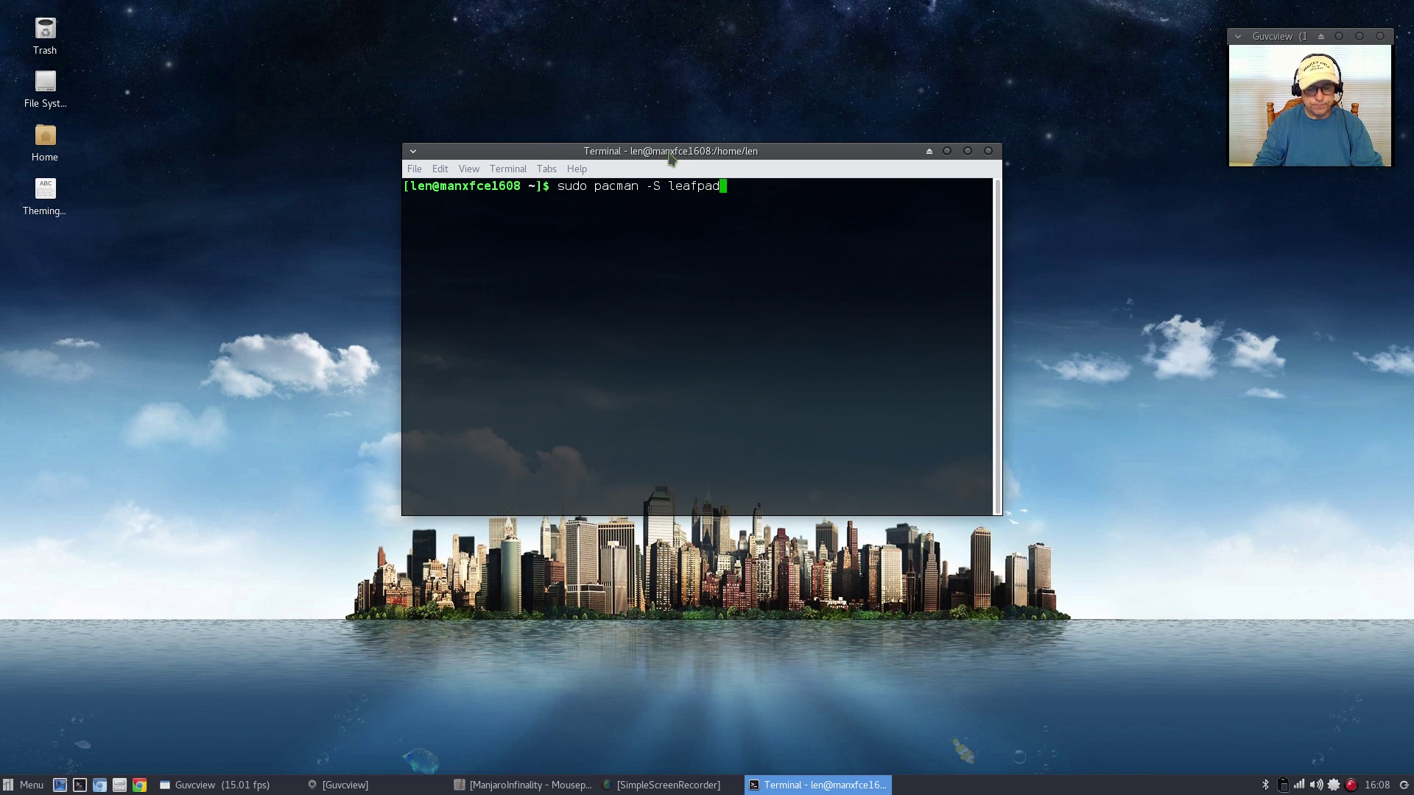
key("Return")
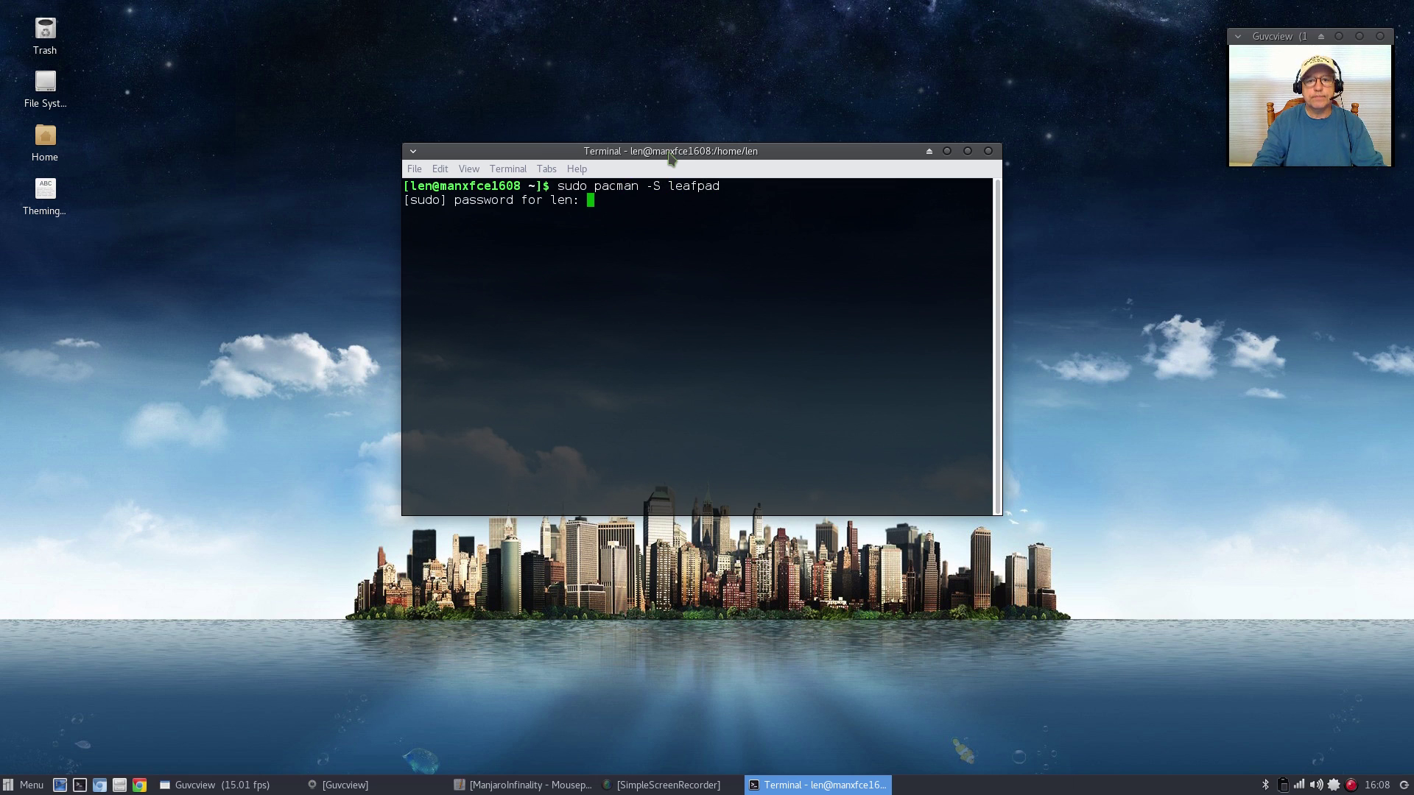
key("Return")
key("Return")
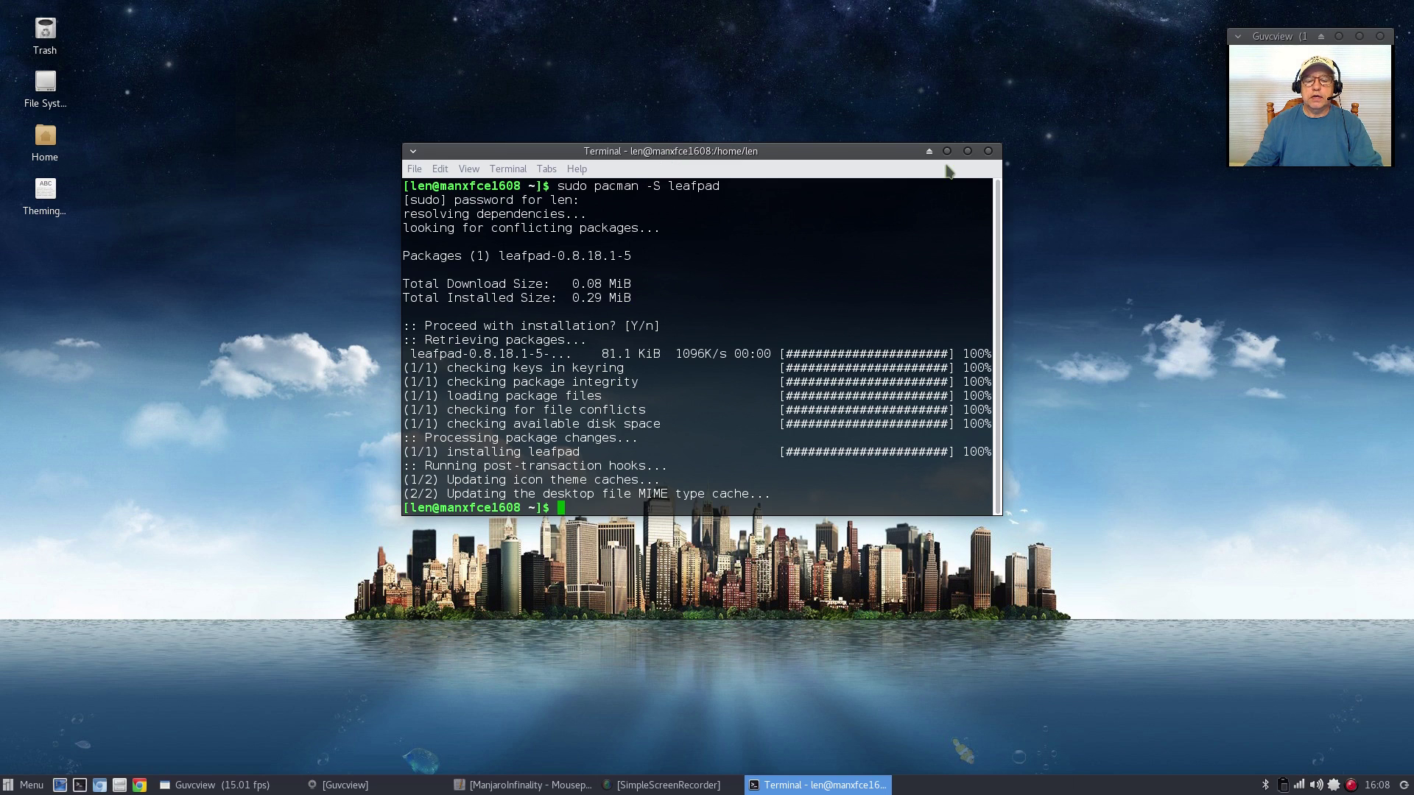
Copy the sudo leafpad /etc/pacman.conf line from the notes into a fresh terminal and run it with the password
left_click(988, 151)
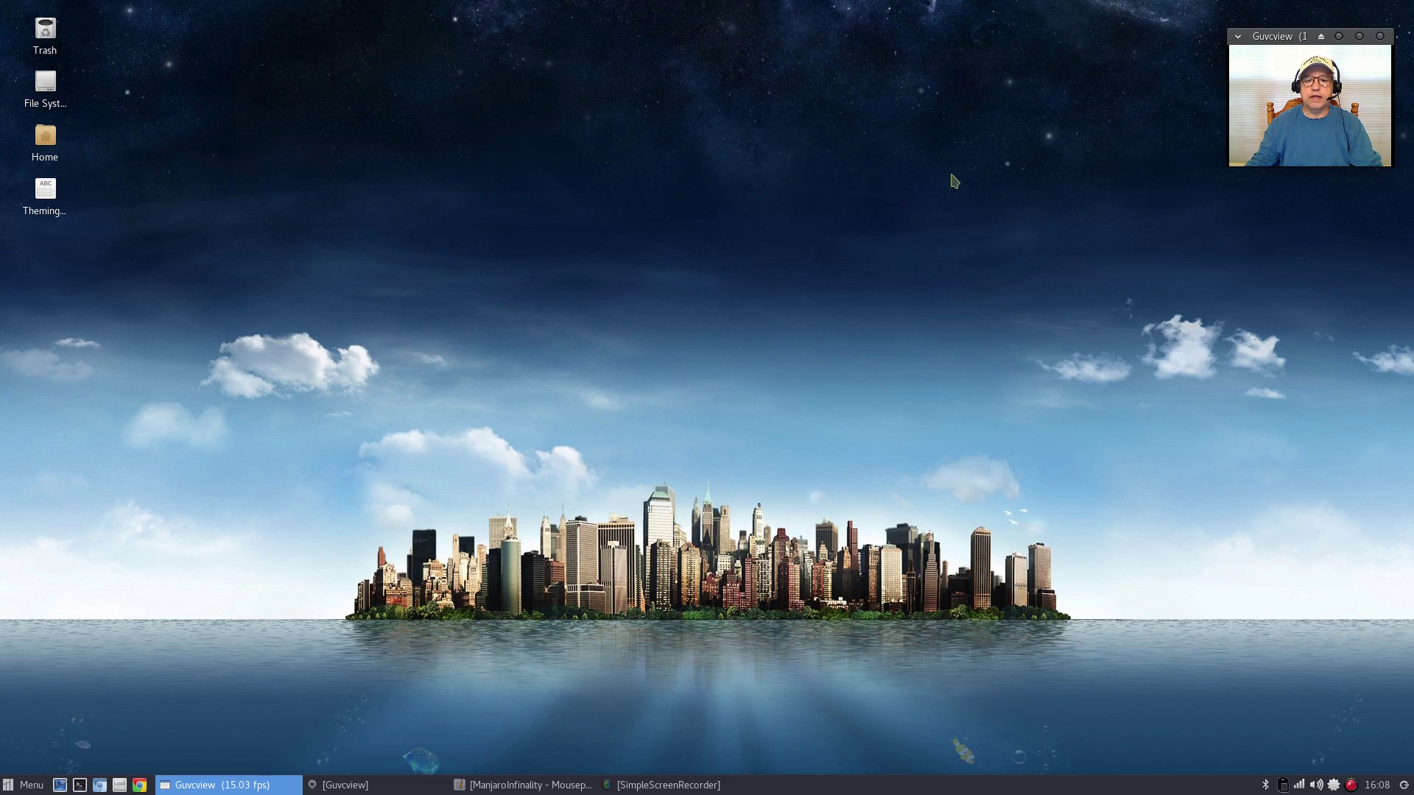
left_click(79, 785)
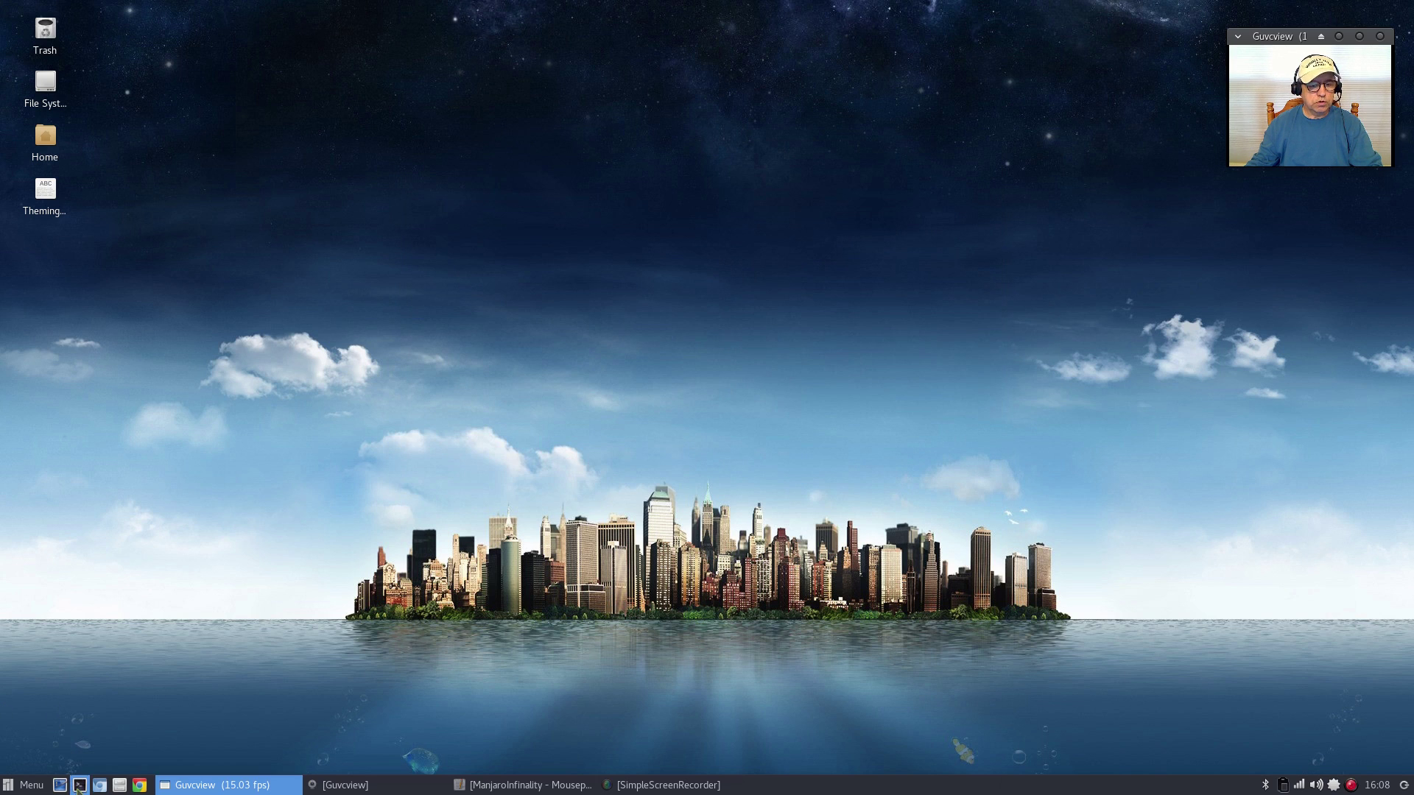
left_click(530, 785)
left_click_drag(797, 209, 1150, 272)
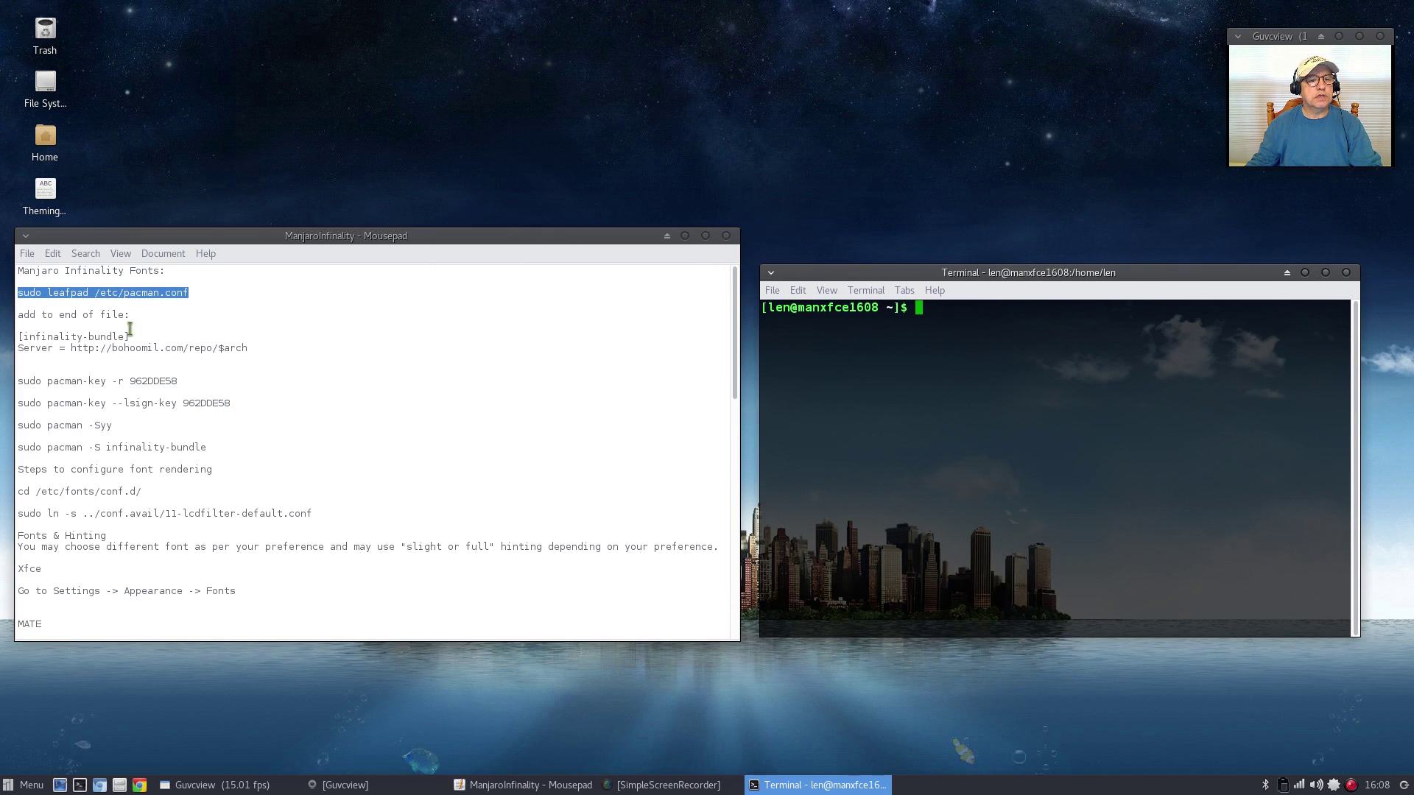
right_click(88, 292)
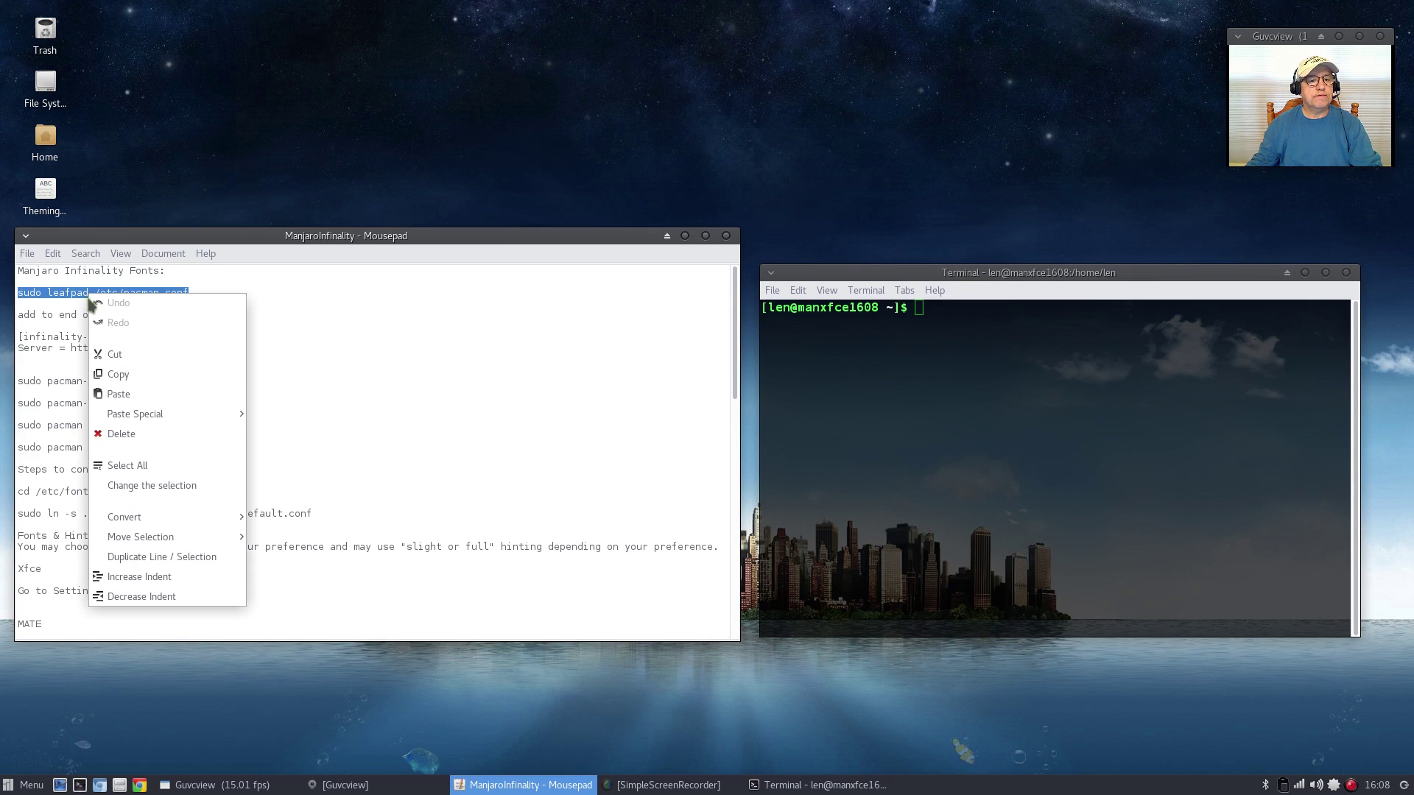
left_click(107, 373)
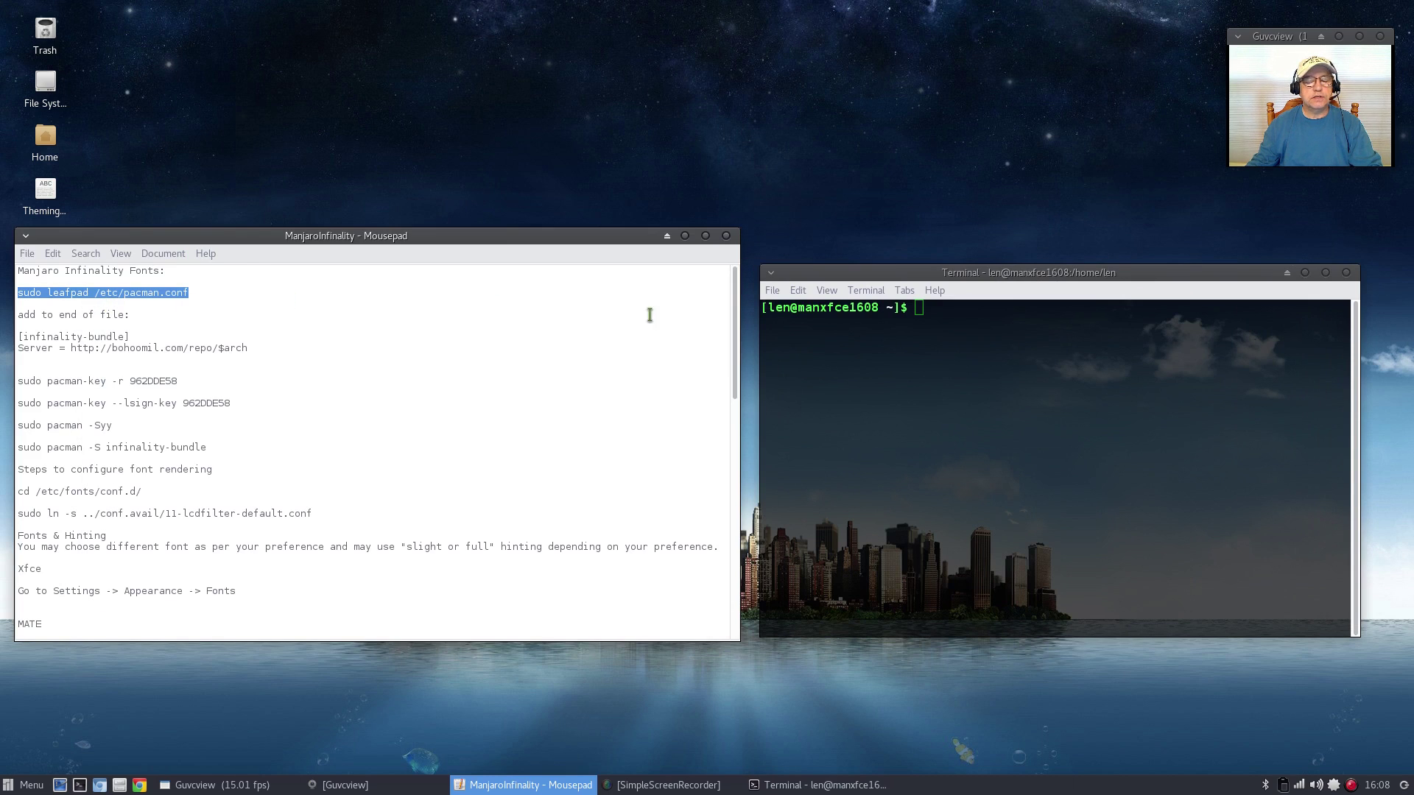
left_click(919, 313)
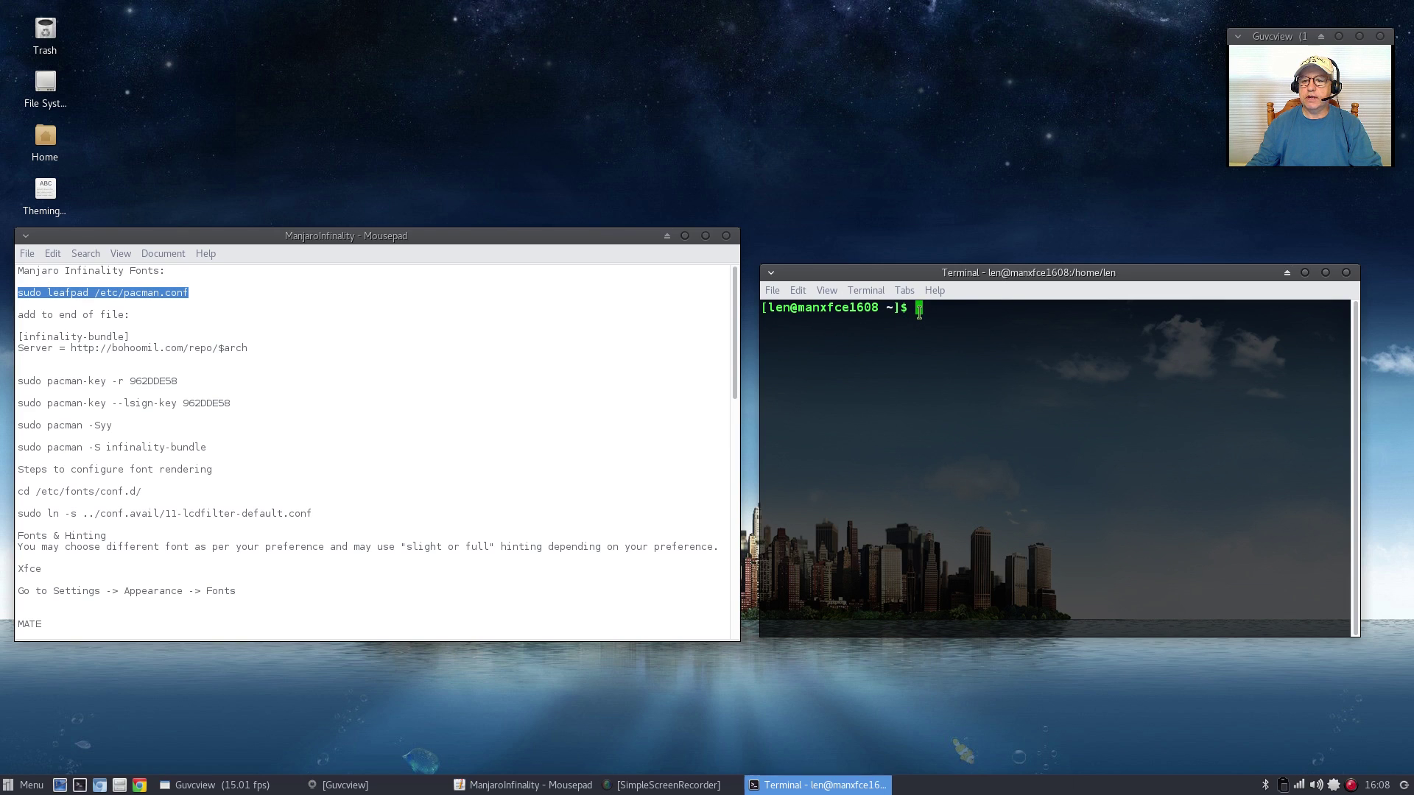
right_click(919, 313)
left_click(925, 395)
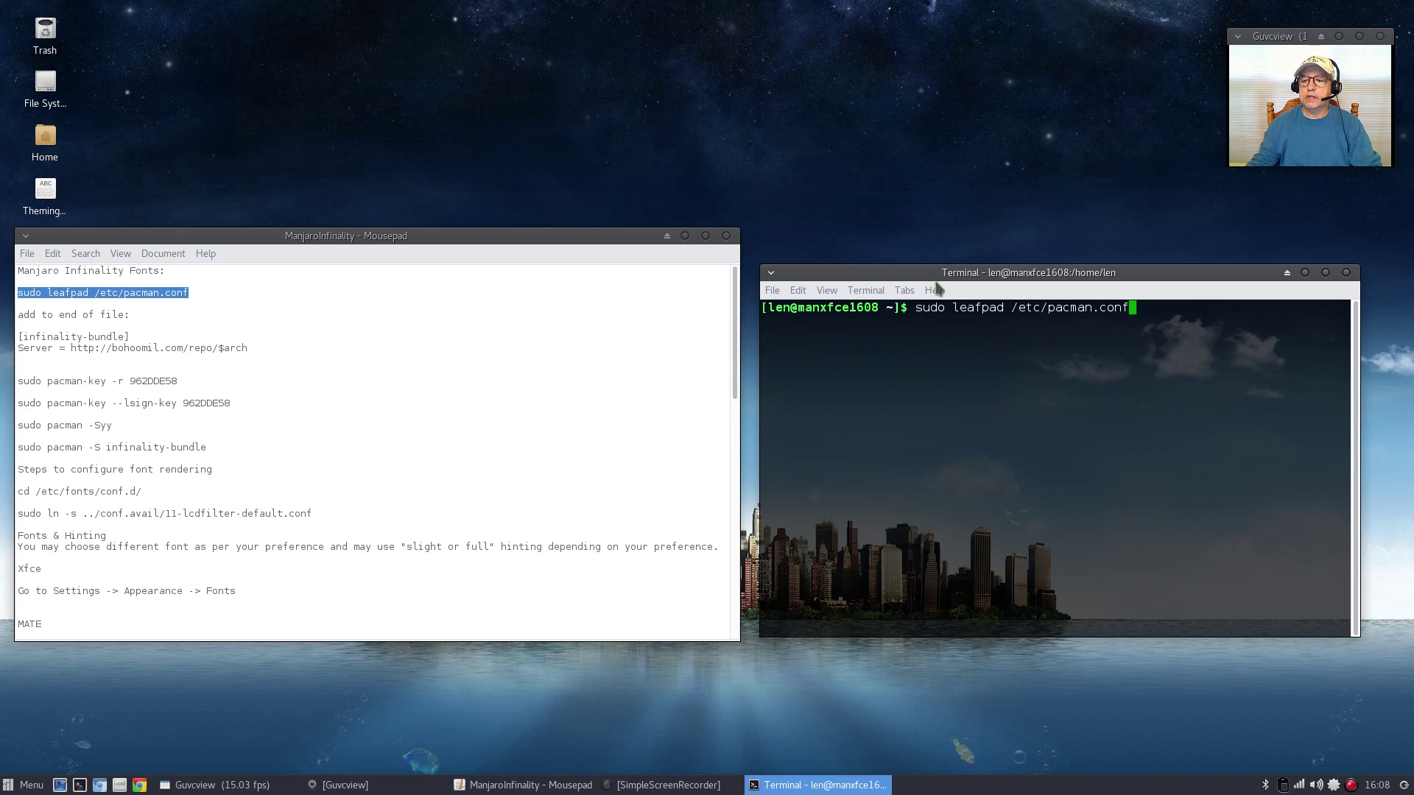
key("Return")
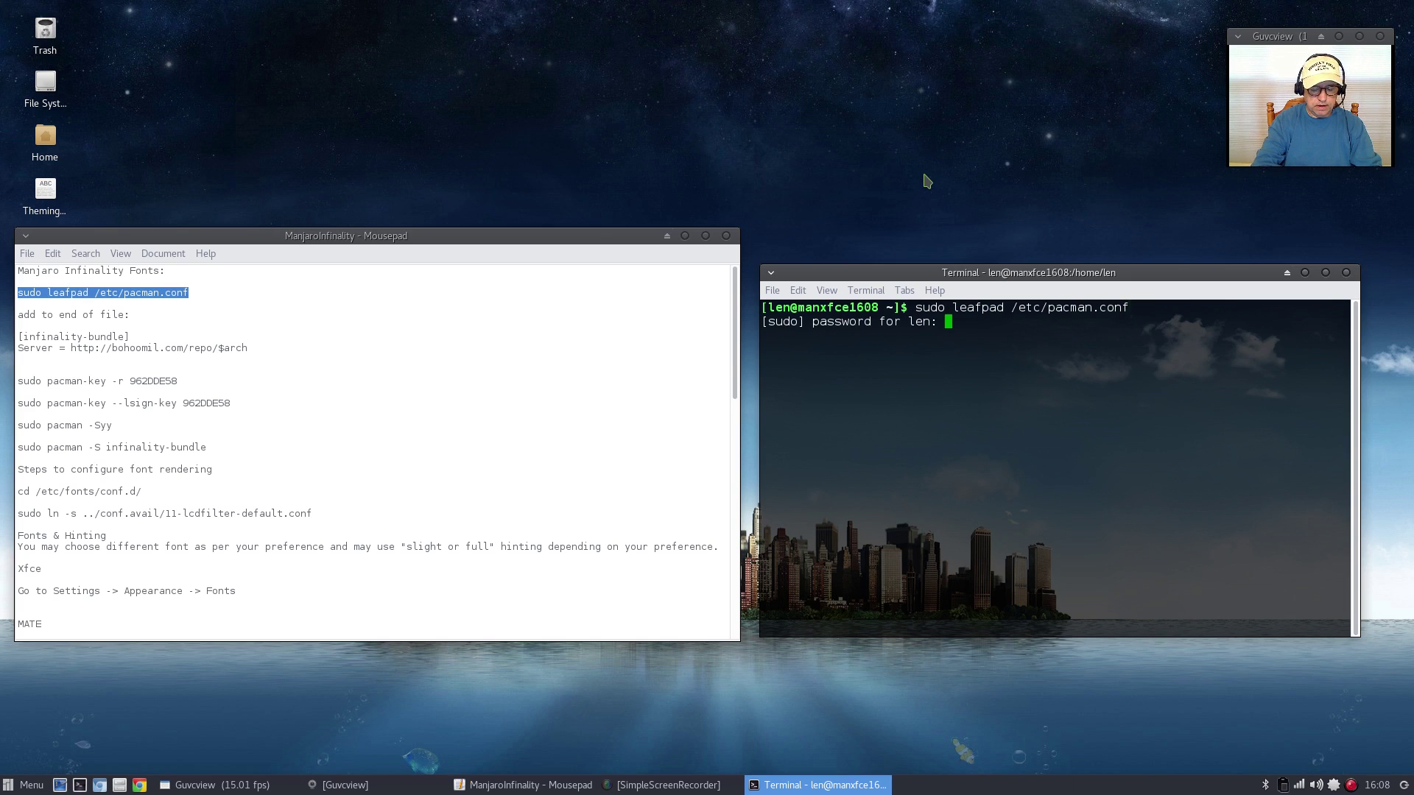
key("Return")
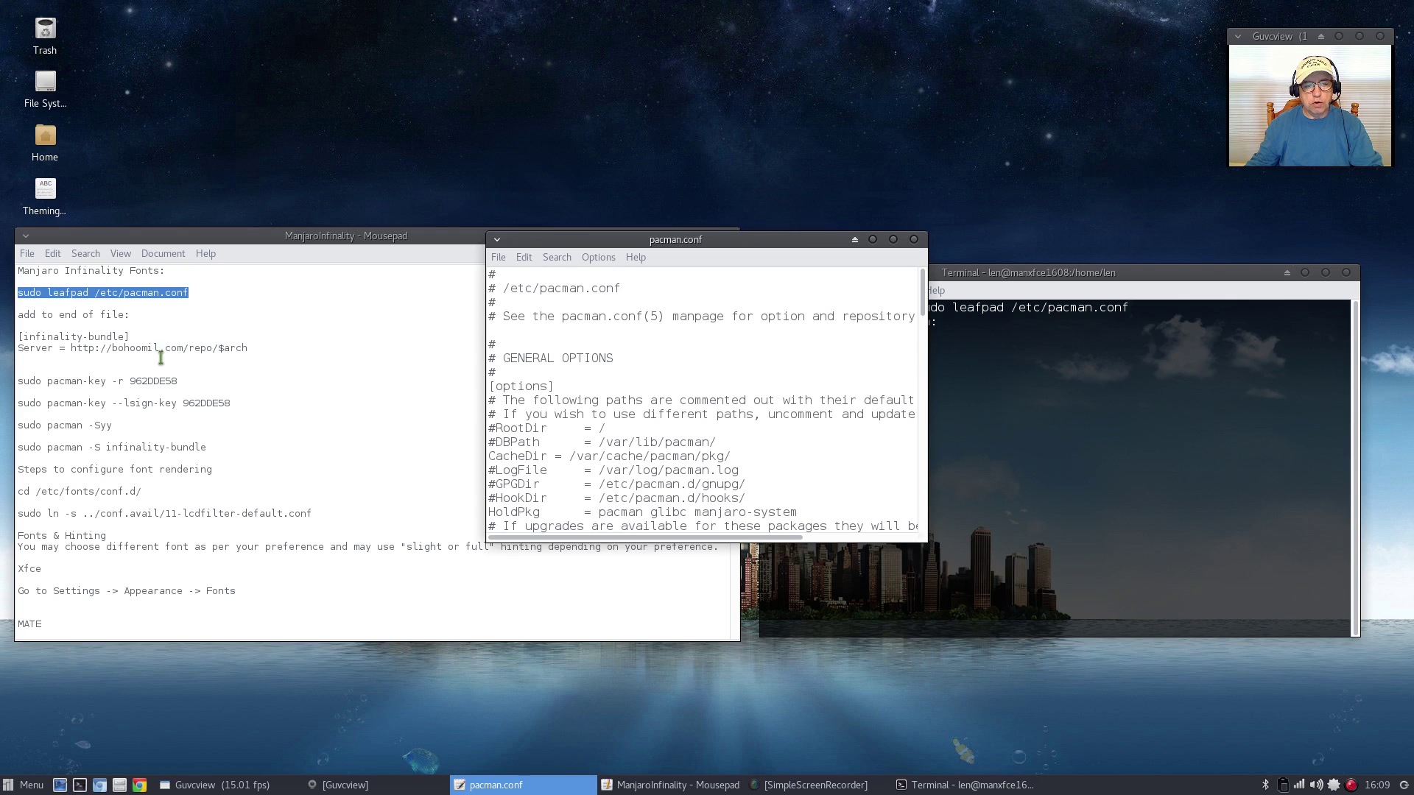
Enlarge the pacman.conf window and add blank lines after the multilib Include line
left_click_drag(723, 240, 960, 232)
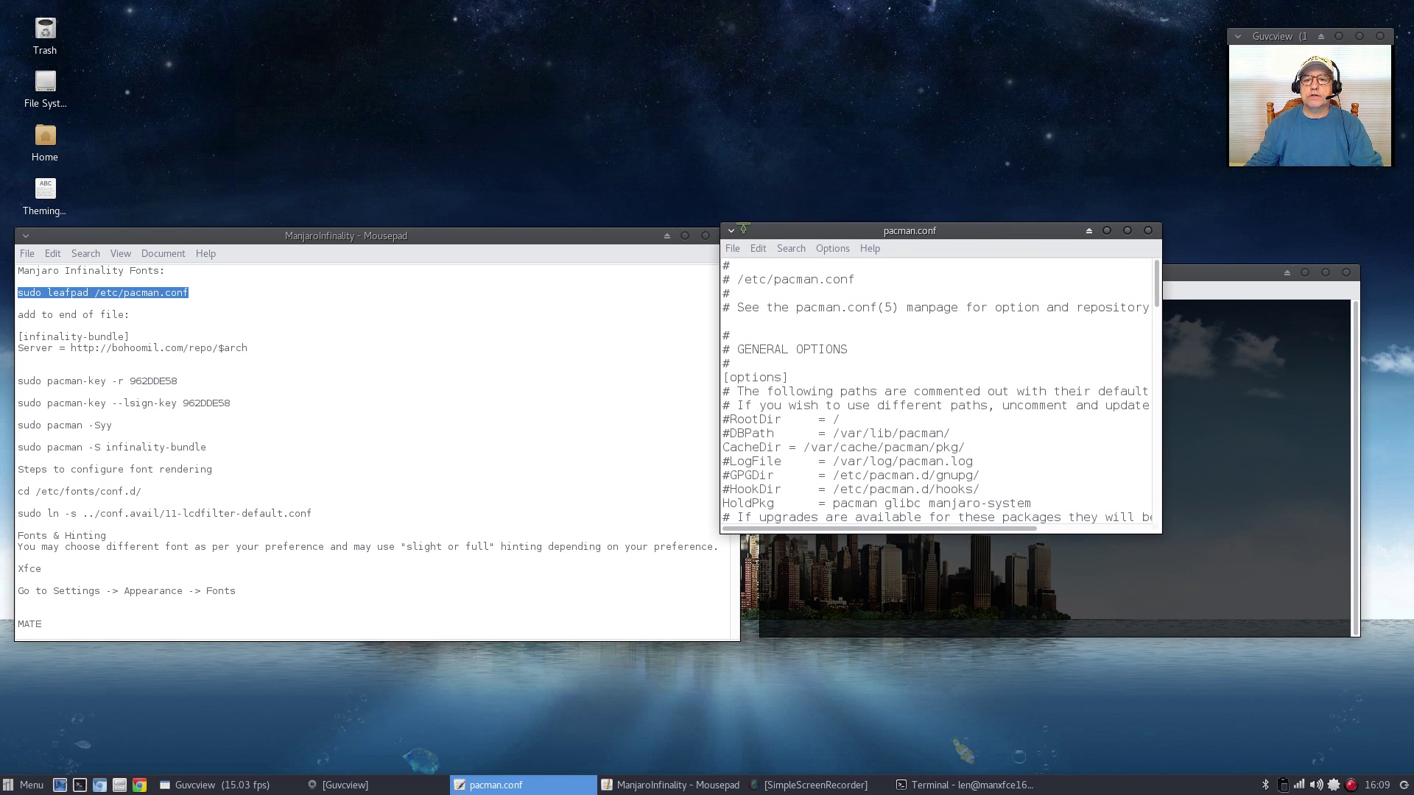
left_click_drag(727, 231, 565, 4)
scroll(705, 221, "down", 14)
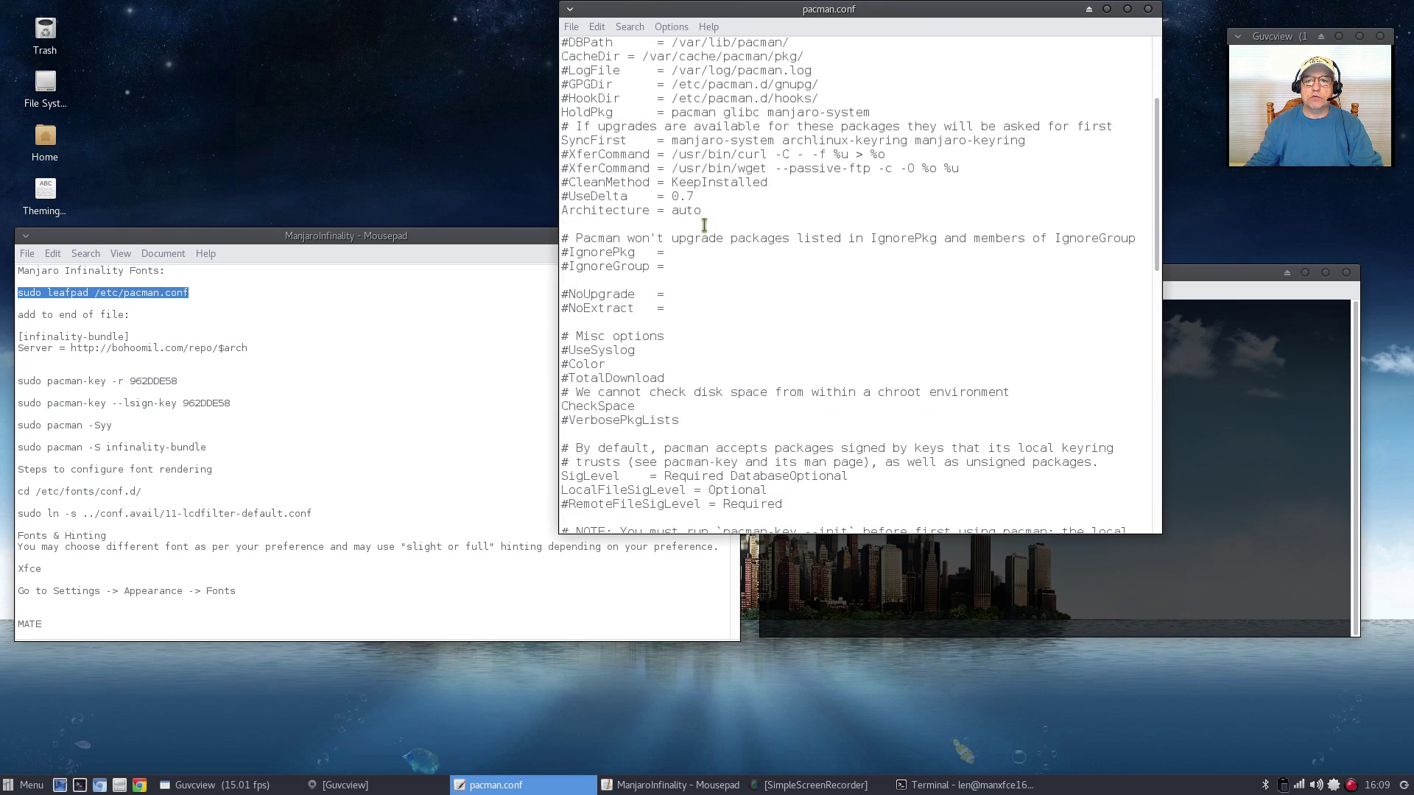
scroll(704, 226, "down", 7)
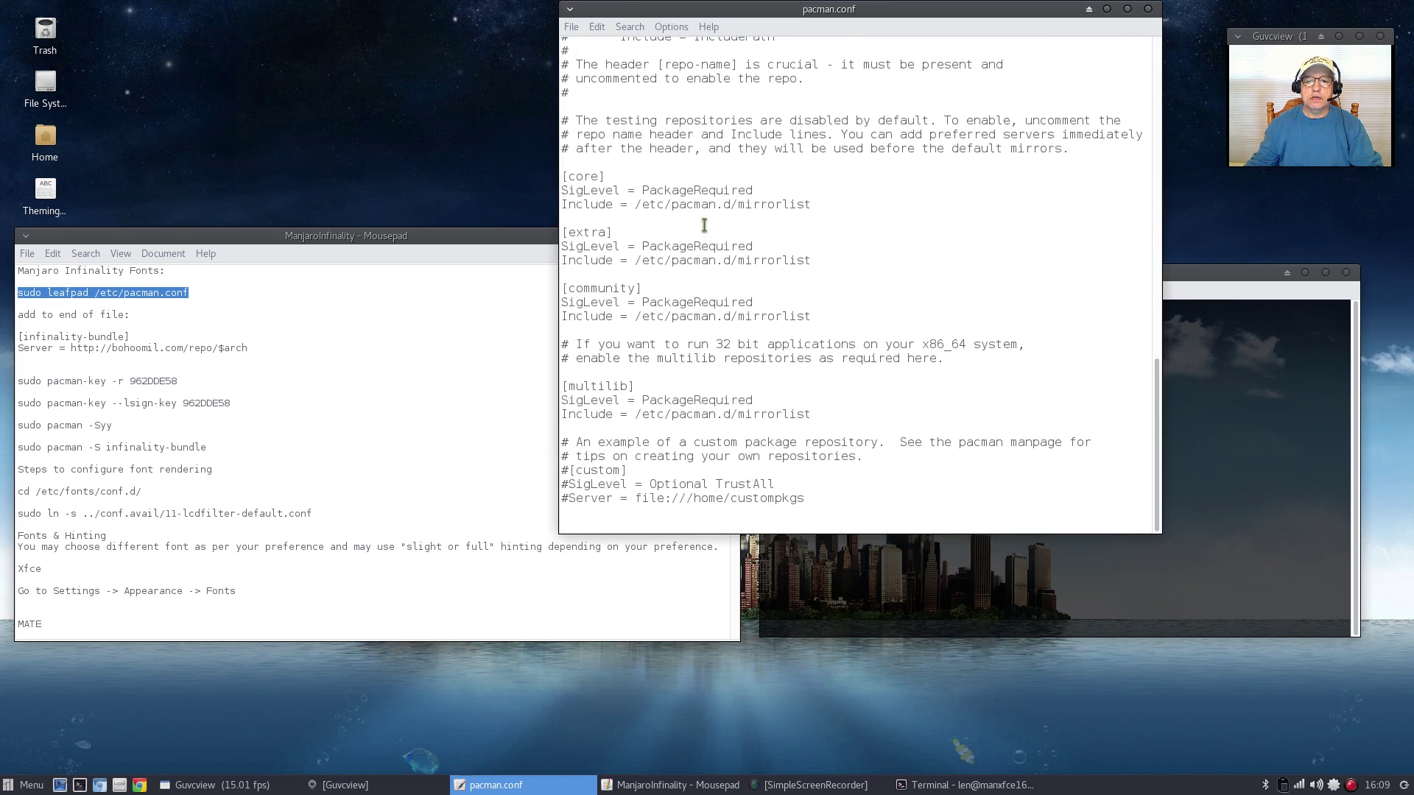
left_click(811, 416)
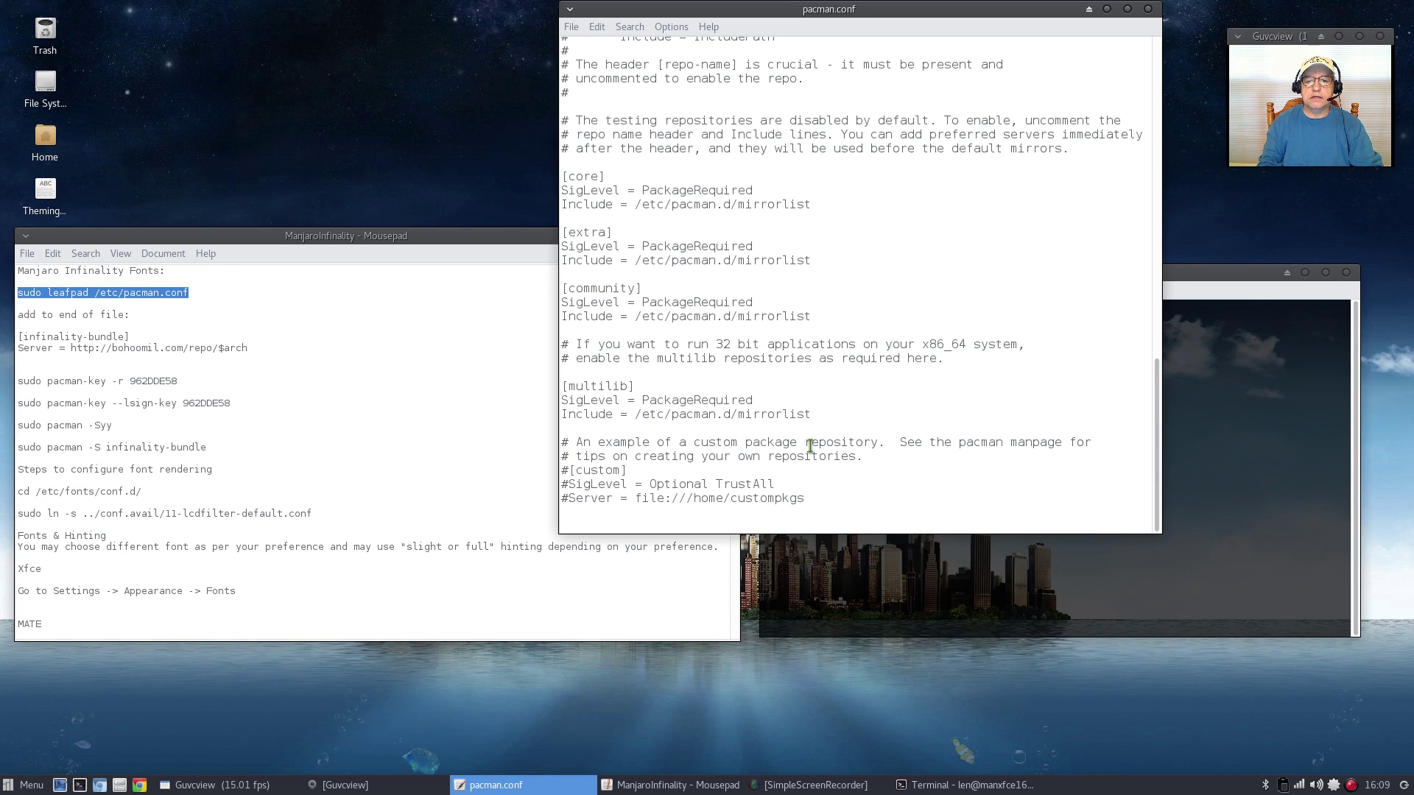
key("Return")
key("Return")
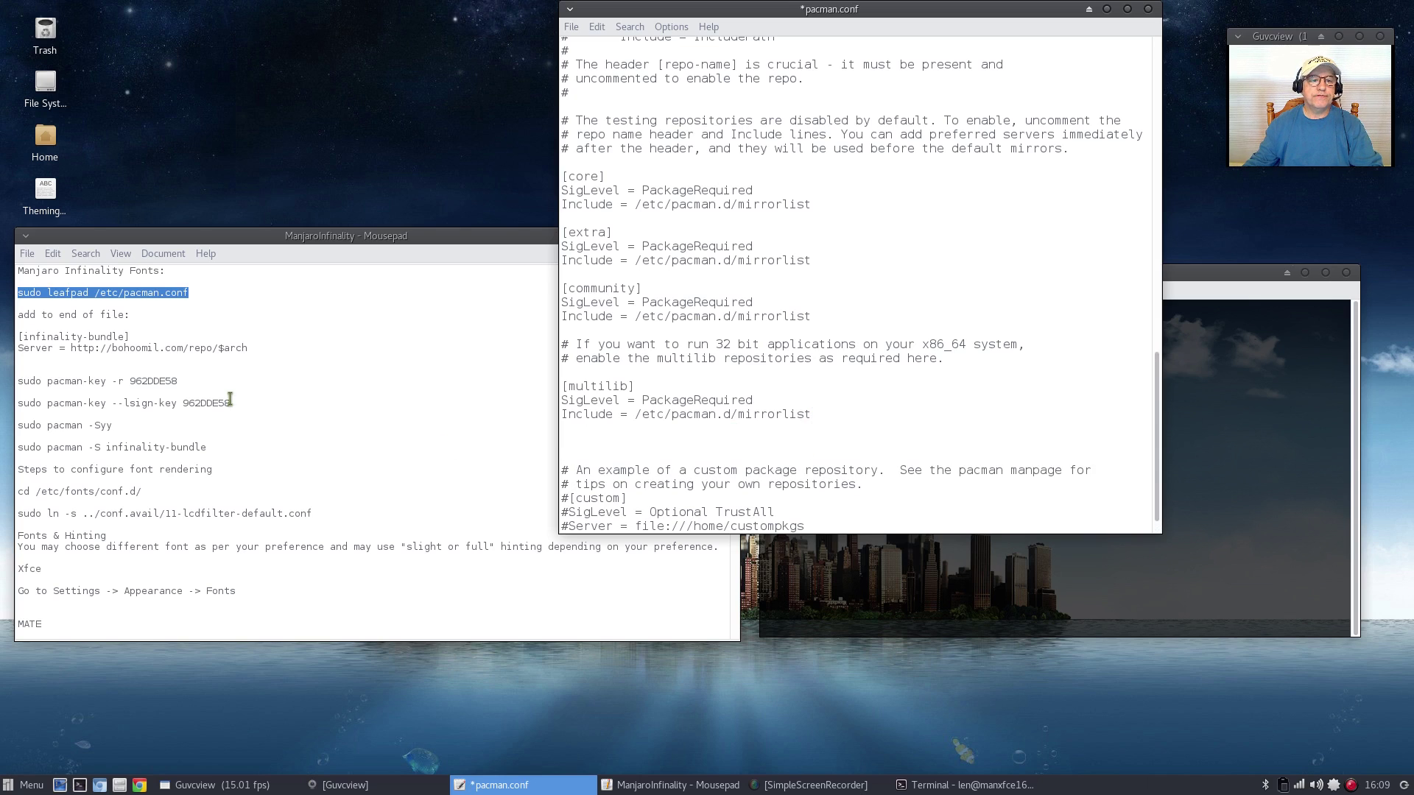
left_click(256, 346)
left_click_drag(257, 346, 16, 339)
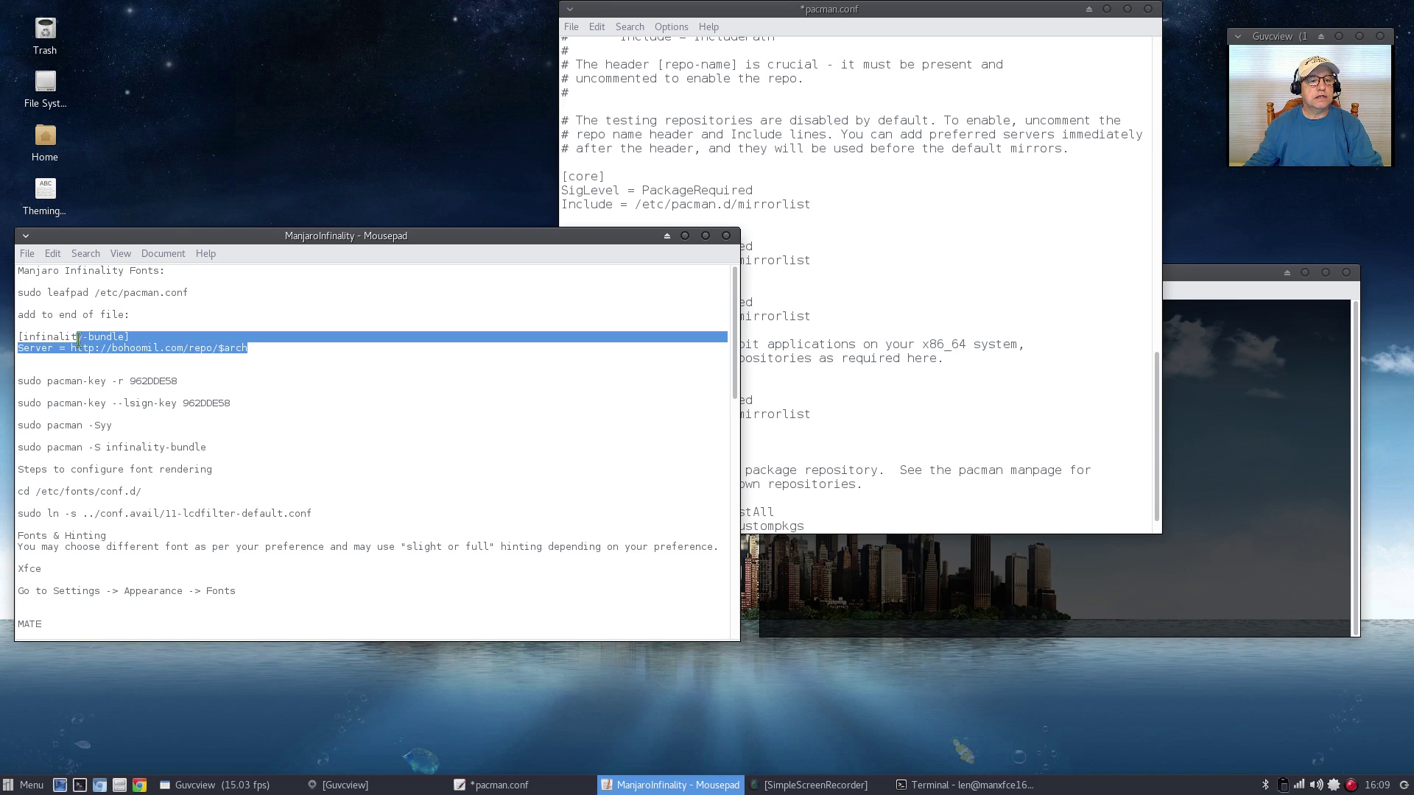
right_click(44, 346)
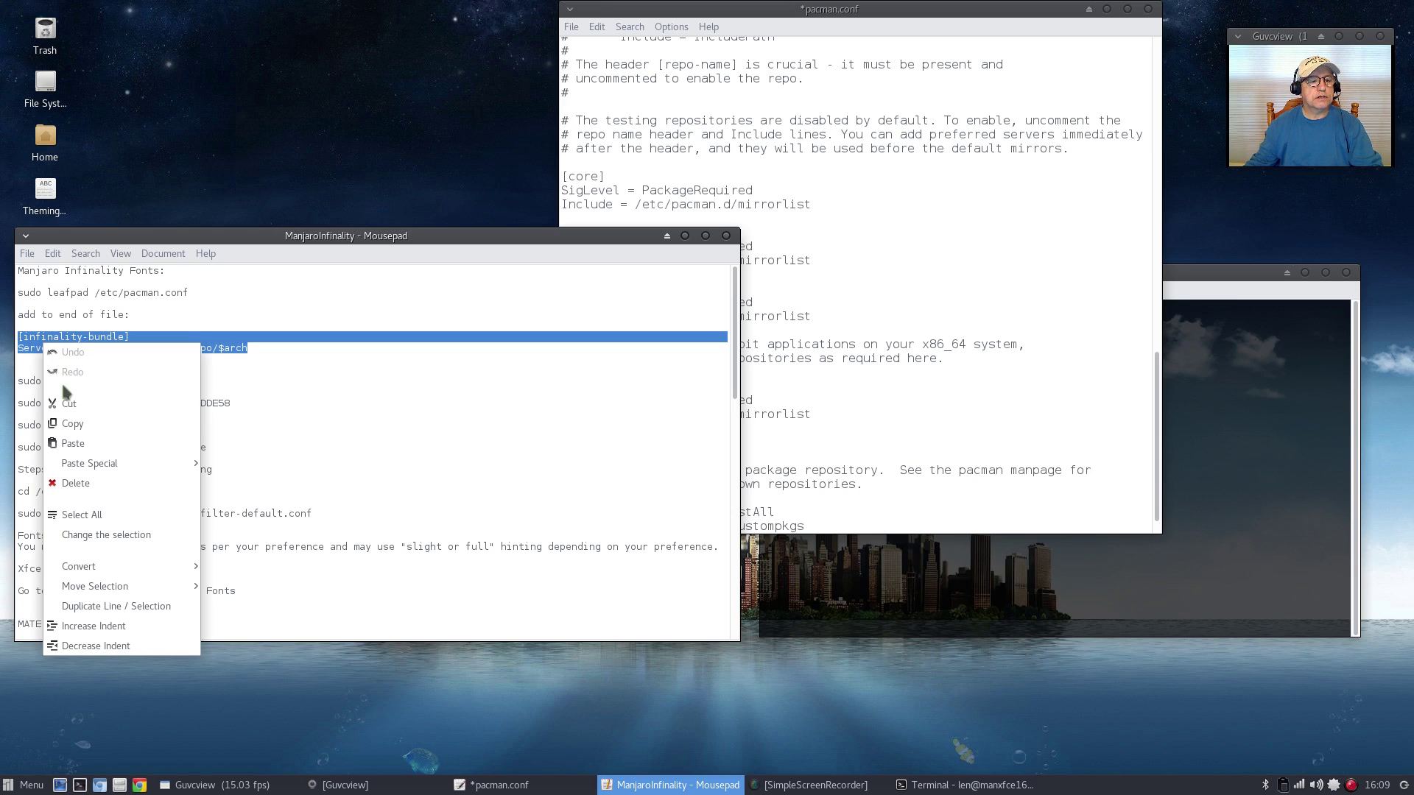
left_click(67, 423)
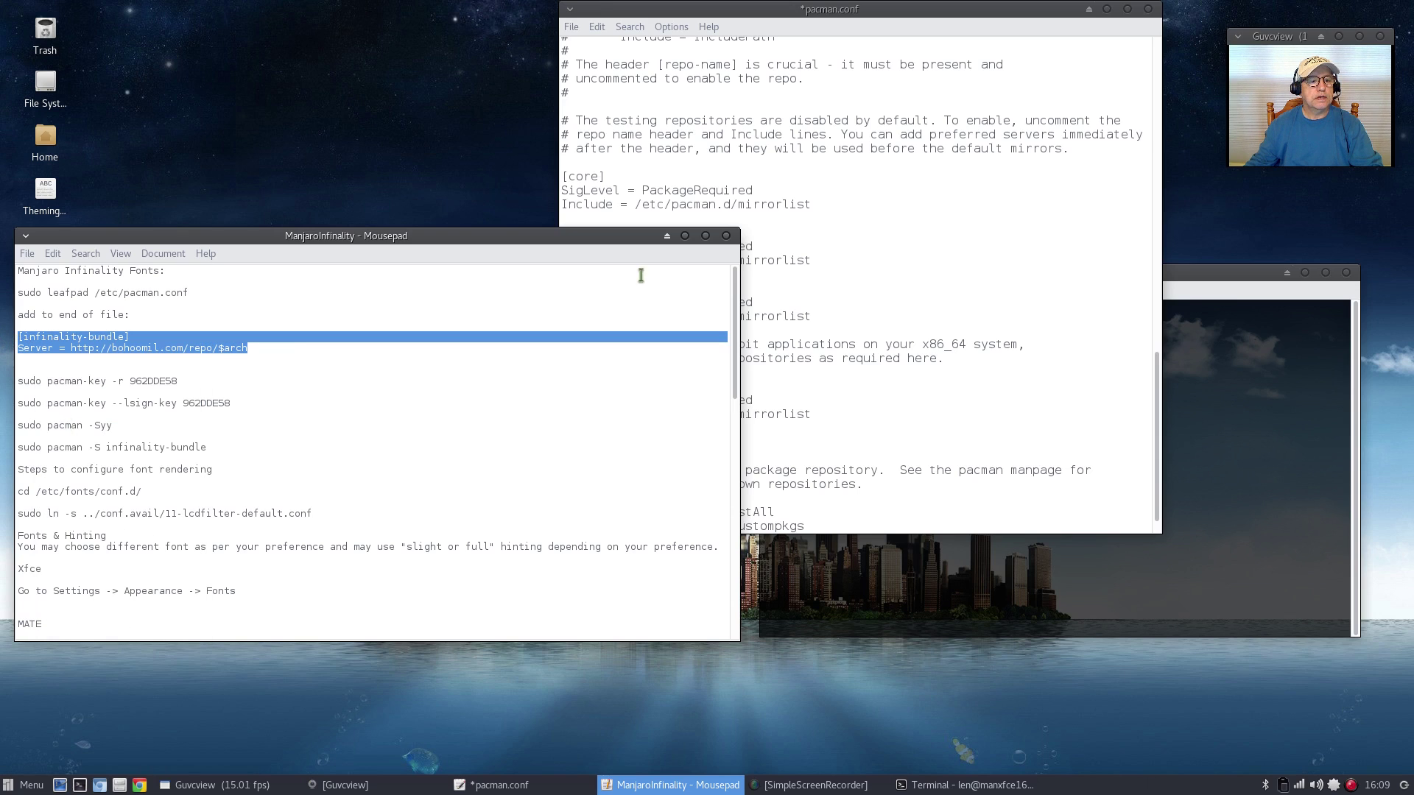
left_click(914, 11)
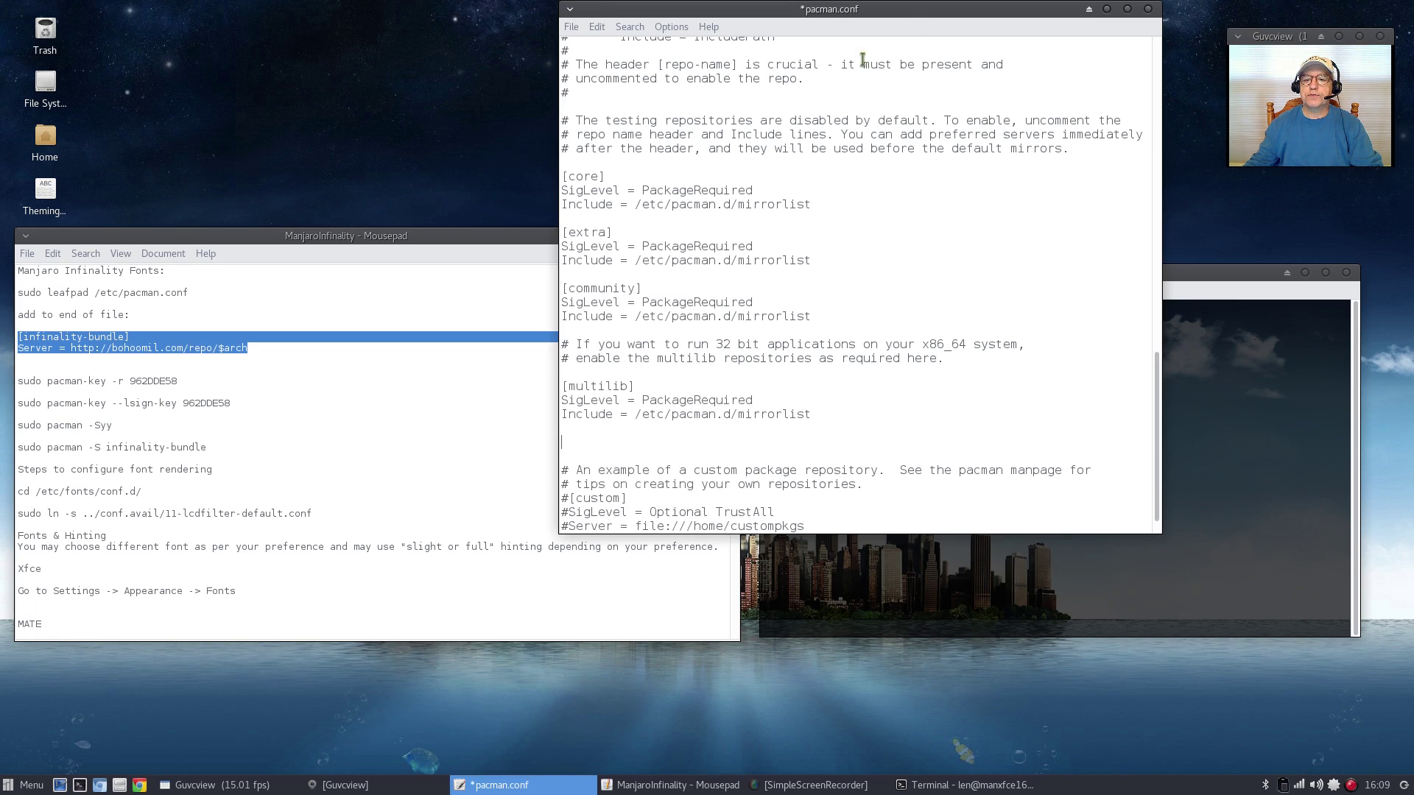
left_click(572, 442)
right_click(572, 444)
left_click(599, 494)
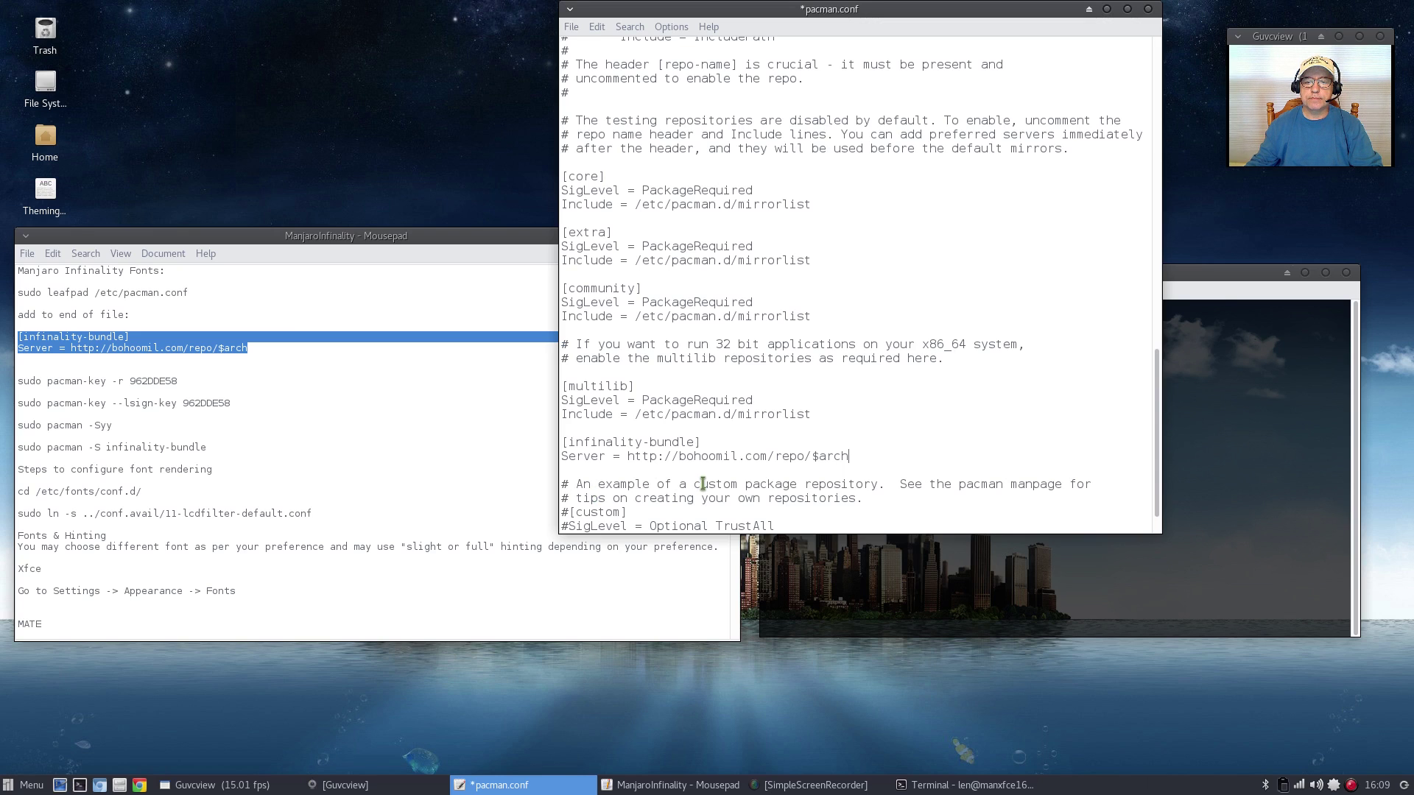
left_click(572, 29)
left_click(581, 87)
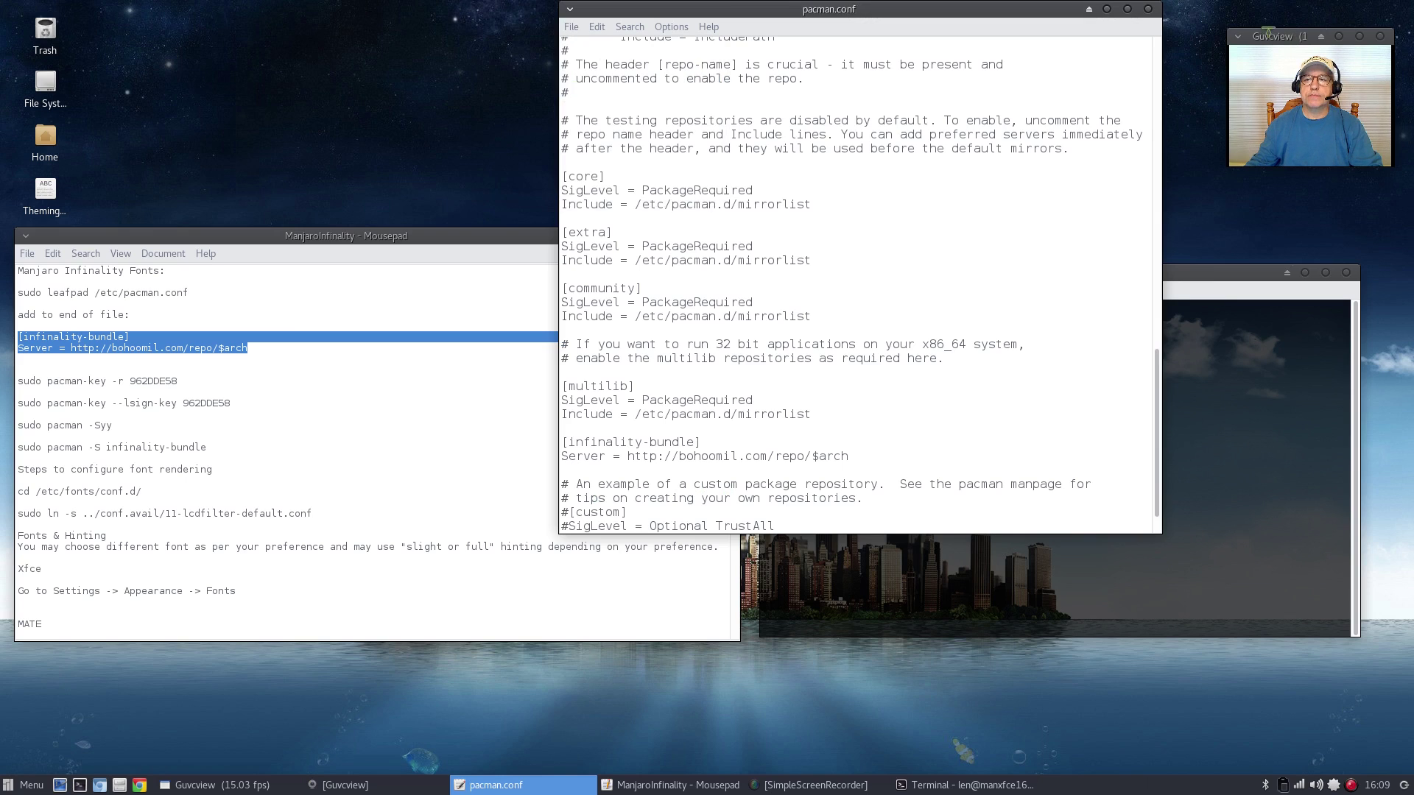
Close the editor and import key 962DDE58 with pacman-key -r, rerunning it after the first fetch failed
left_click(1147, 9)
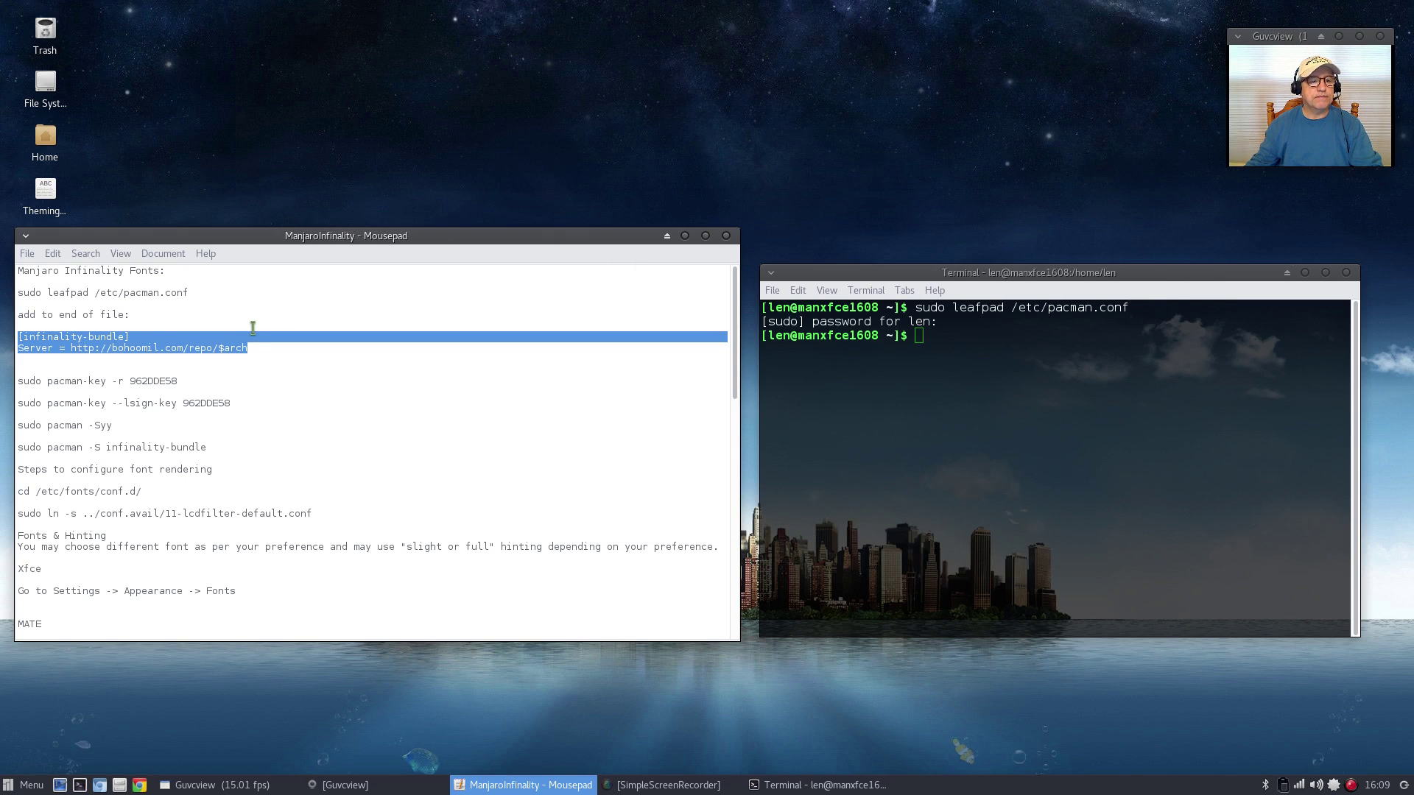
left_click(212, 377)
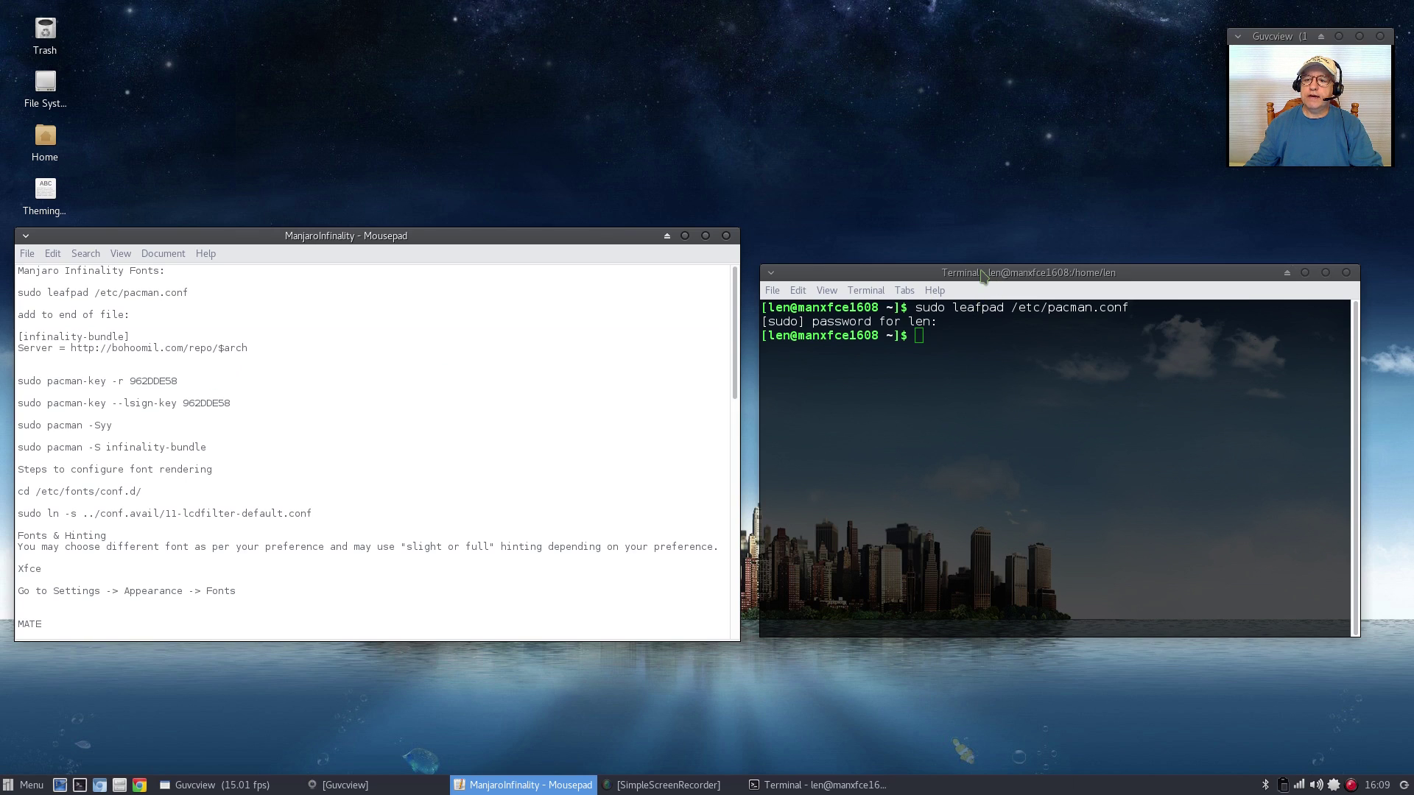
left_click_drag(981, 274, 888, 302)
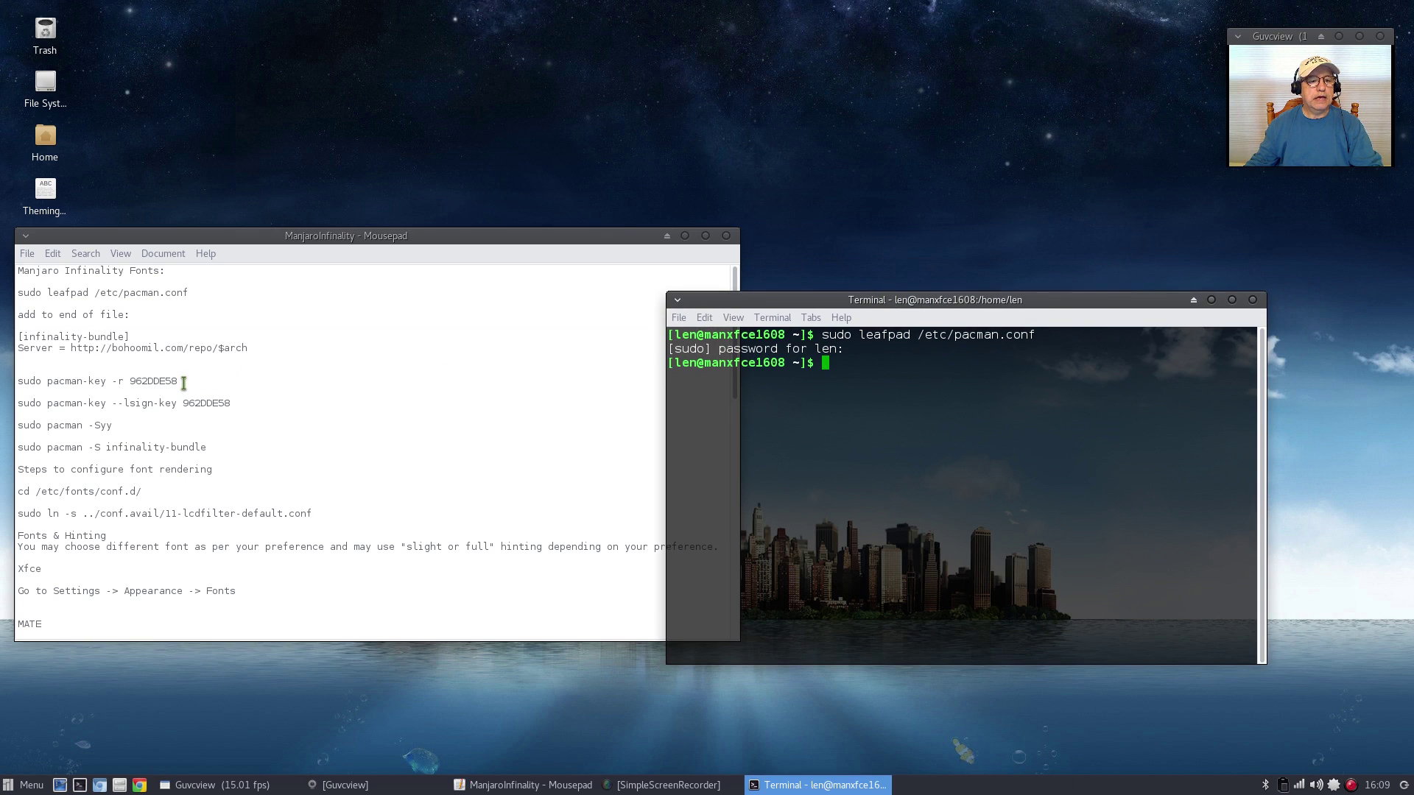
left_click_drag(184, 384, 12, 386)
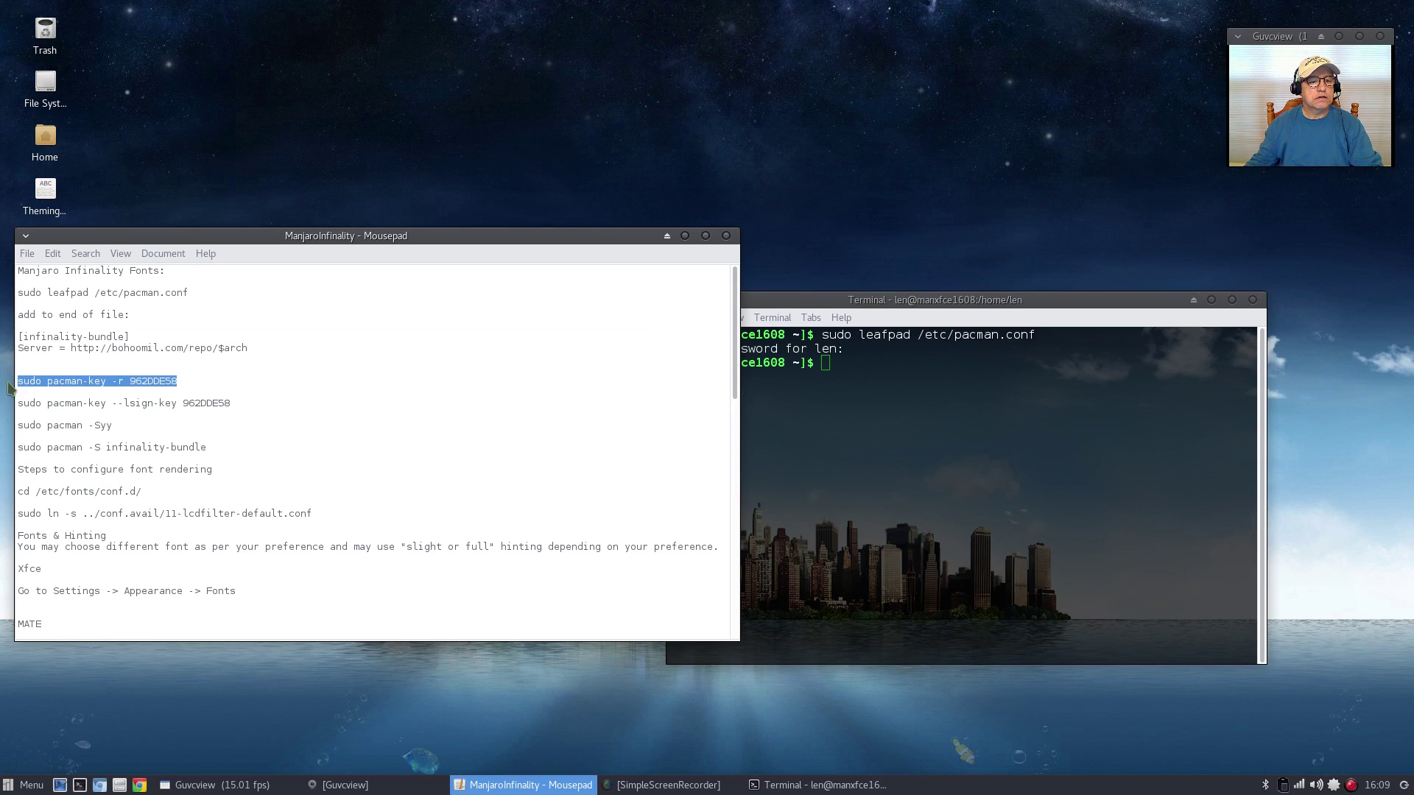
right_click(55, 380)
left_click(81, 466)
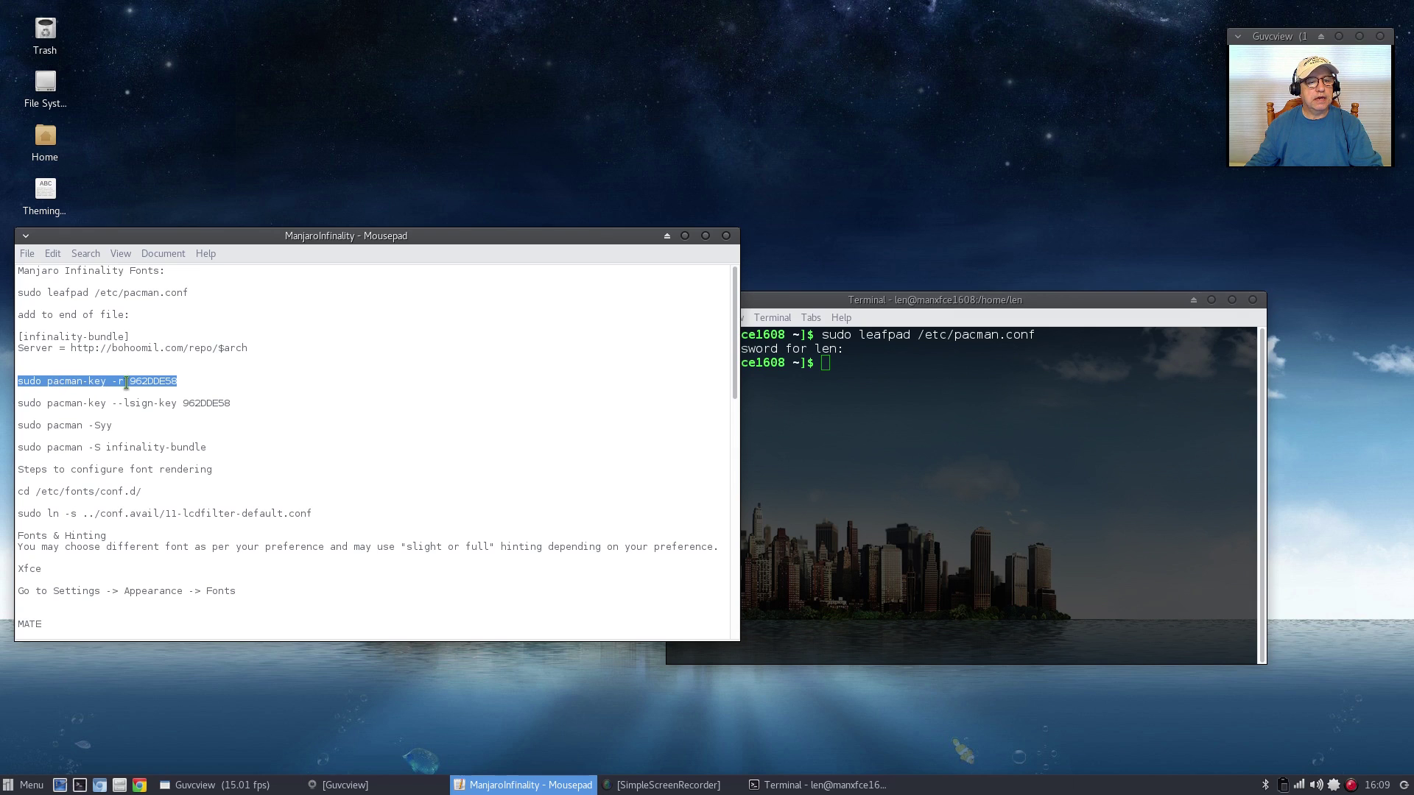
left_click(919, 309)
right_click(825, 362)
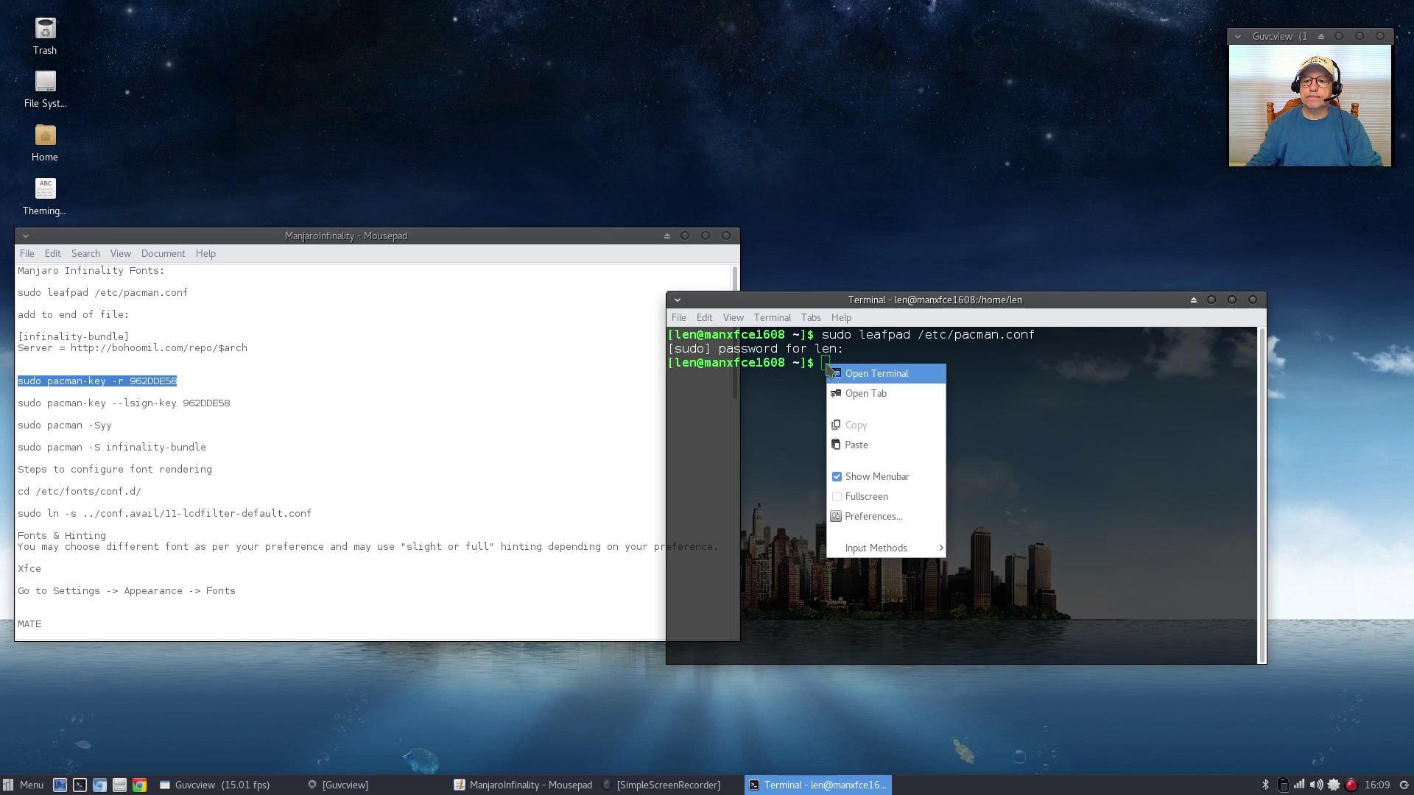
left_click(848, 444)
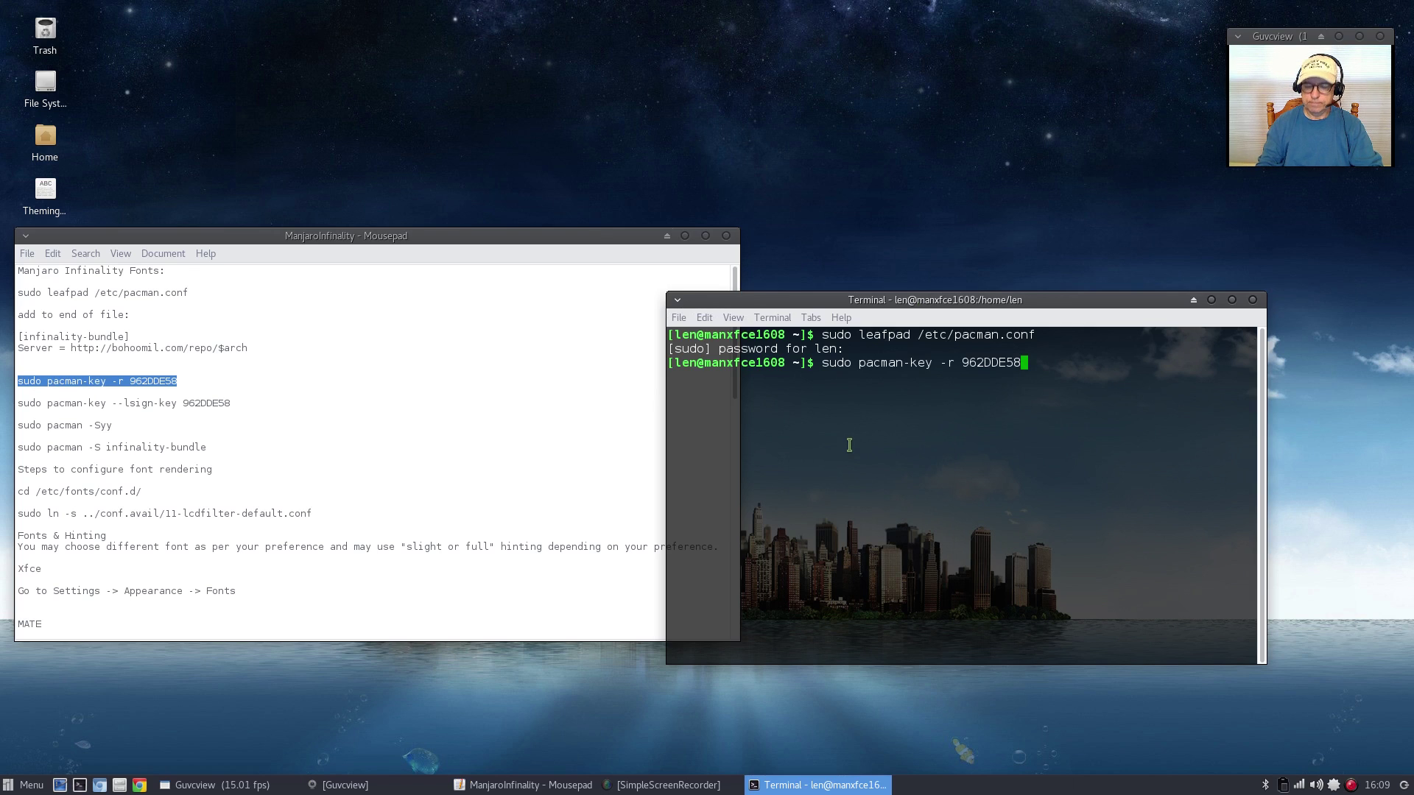
key("Return")
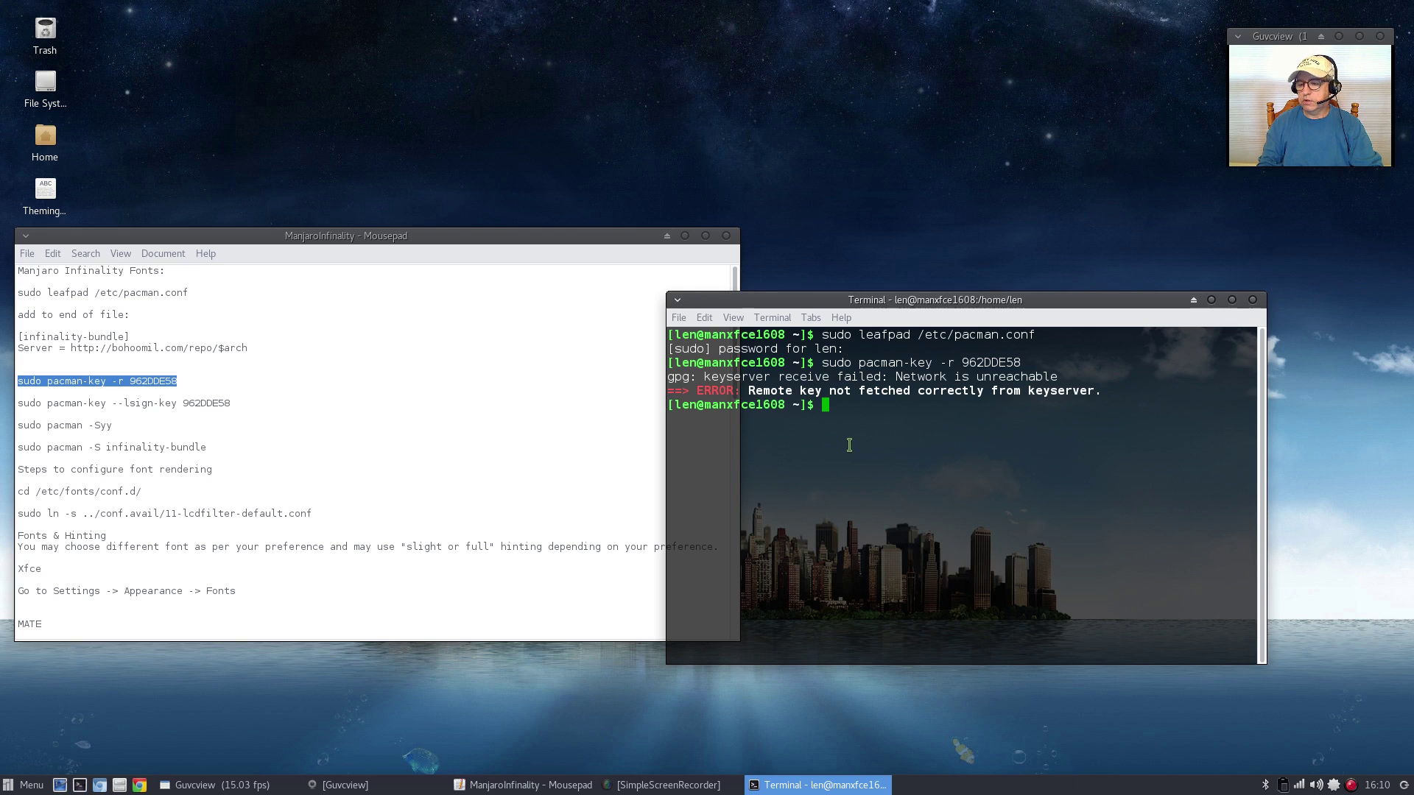
key("Up")
key("Return")
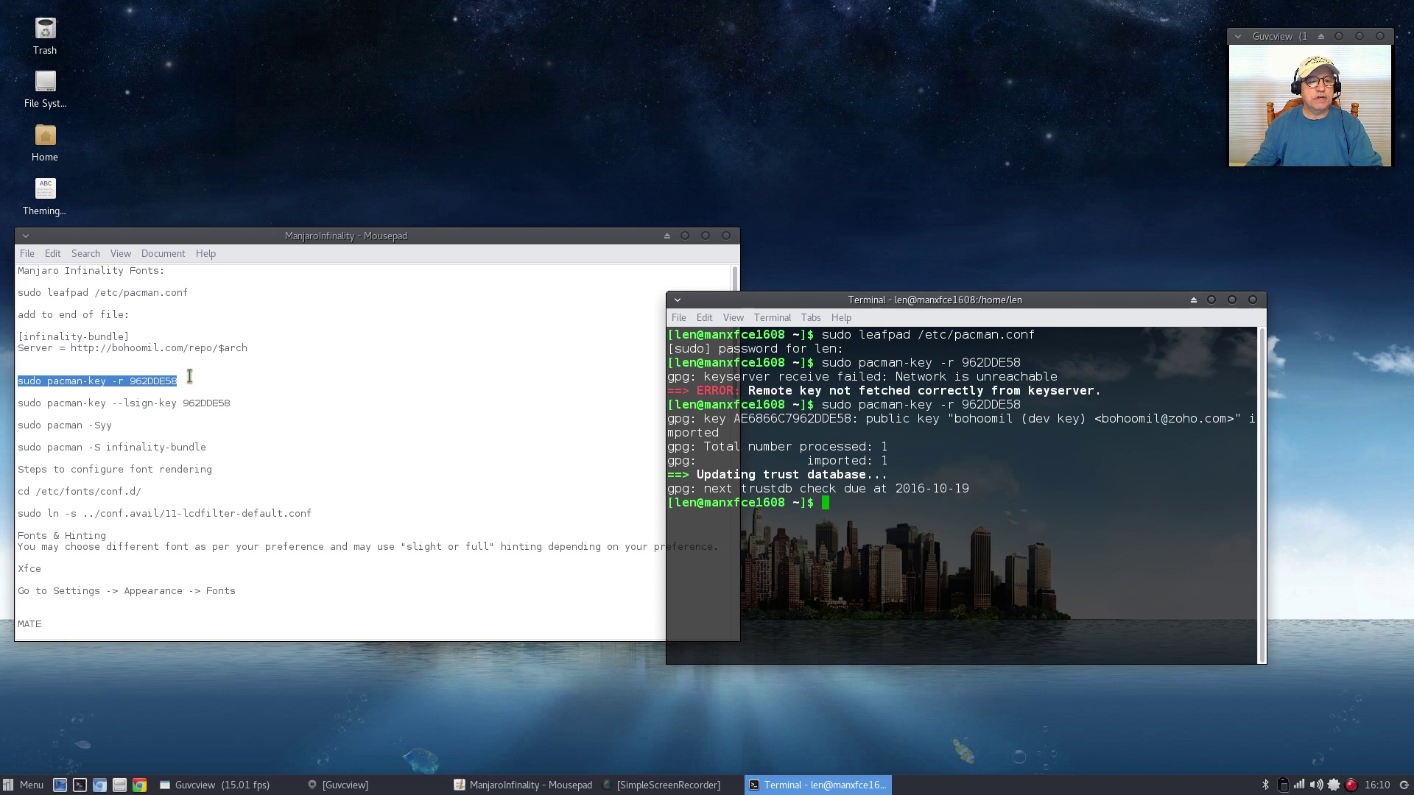
Locally sign key 962DDE58 by pasting and running the pacman-key --lsign-key command
left_click(227, 402)
left_click_drag(228, 403, 18, 406)
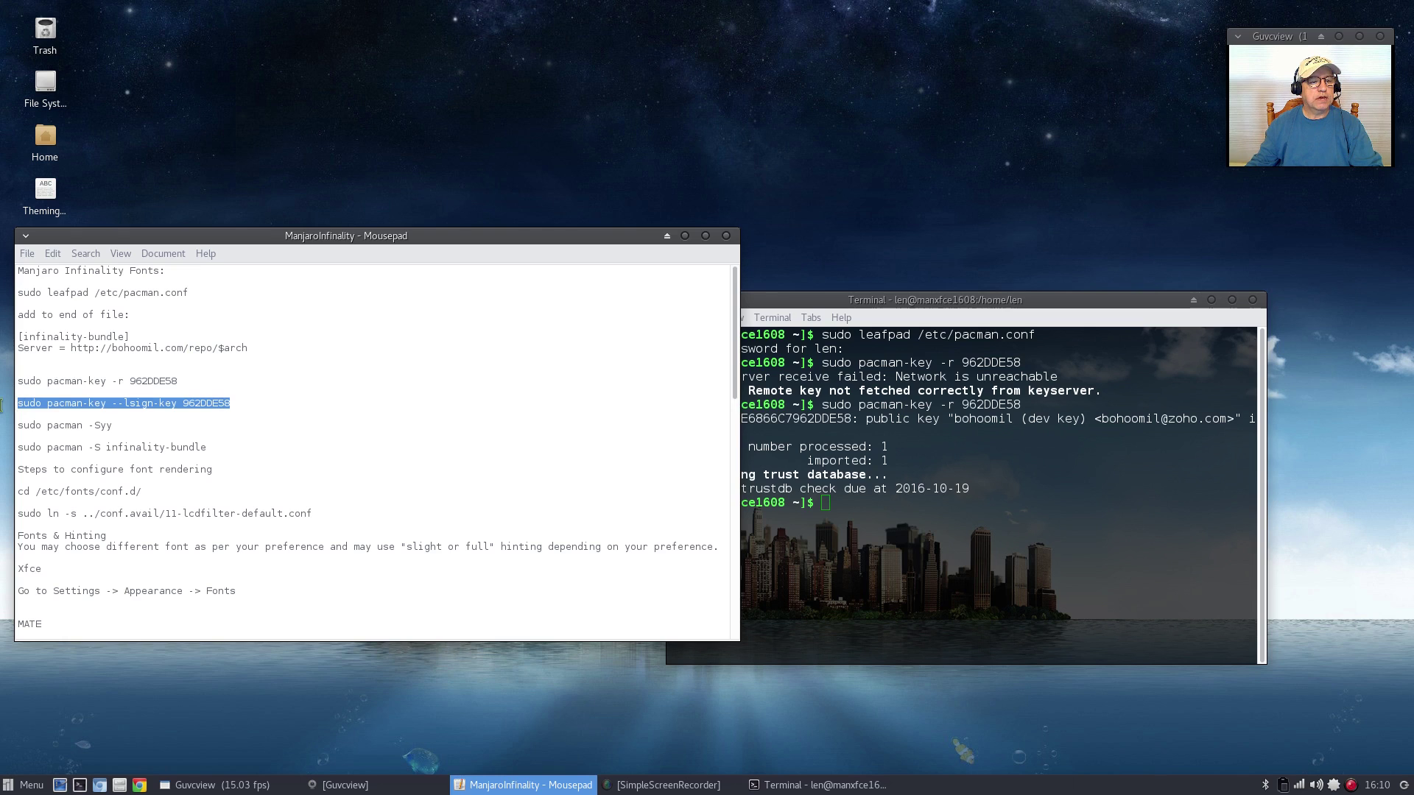
right_click(51, 403)
left_click(74, 470)
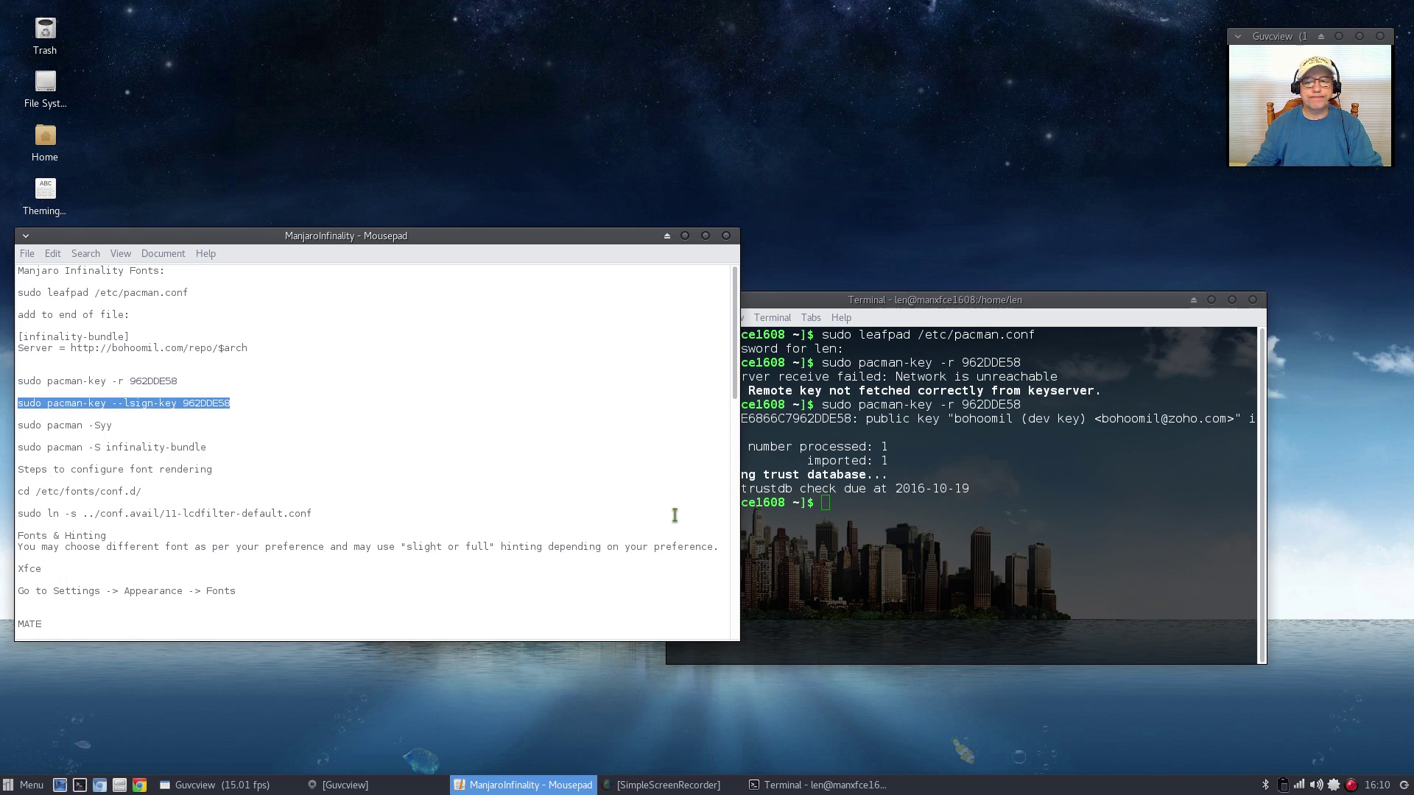
left_click(825, 505)
right_click(825, 505)
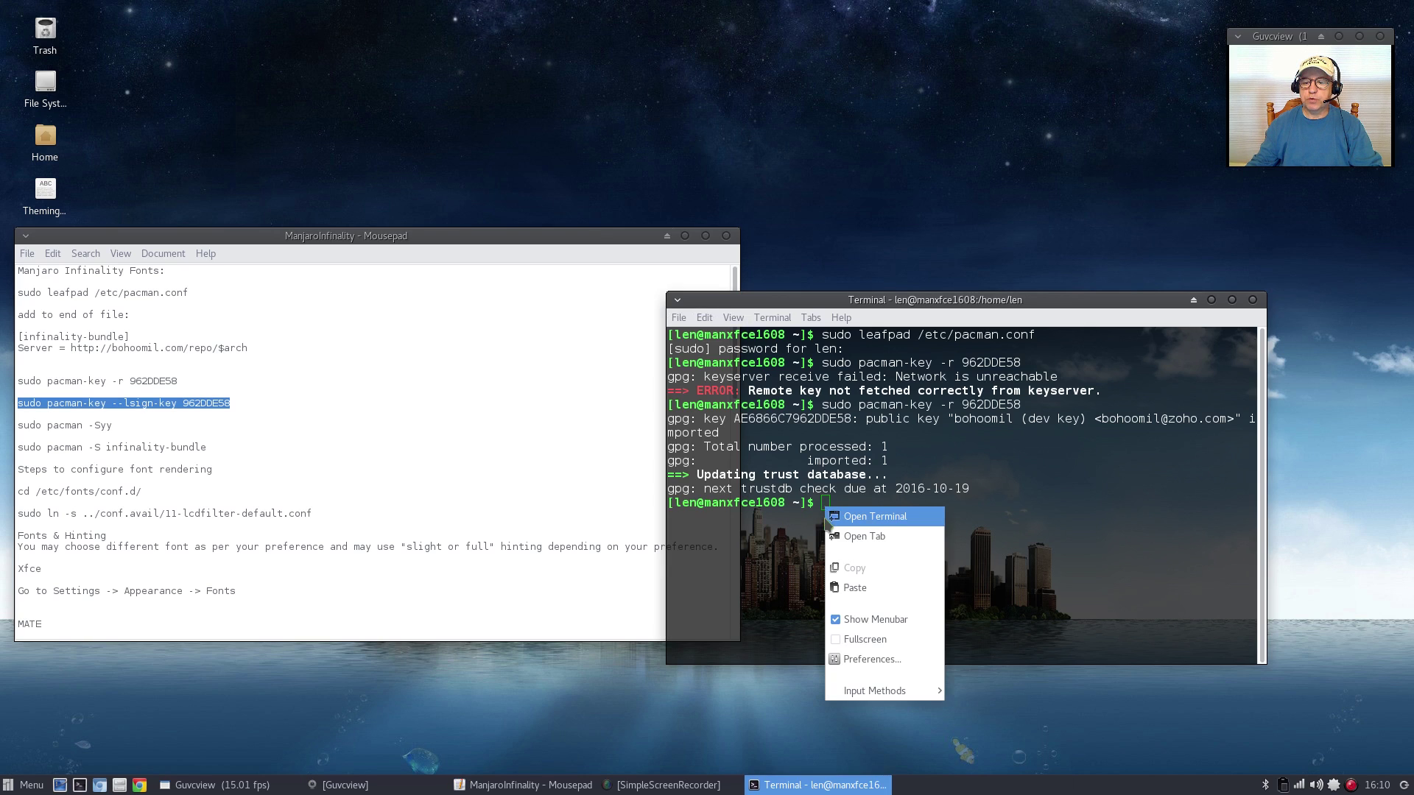
left_click(836, 588)
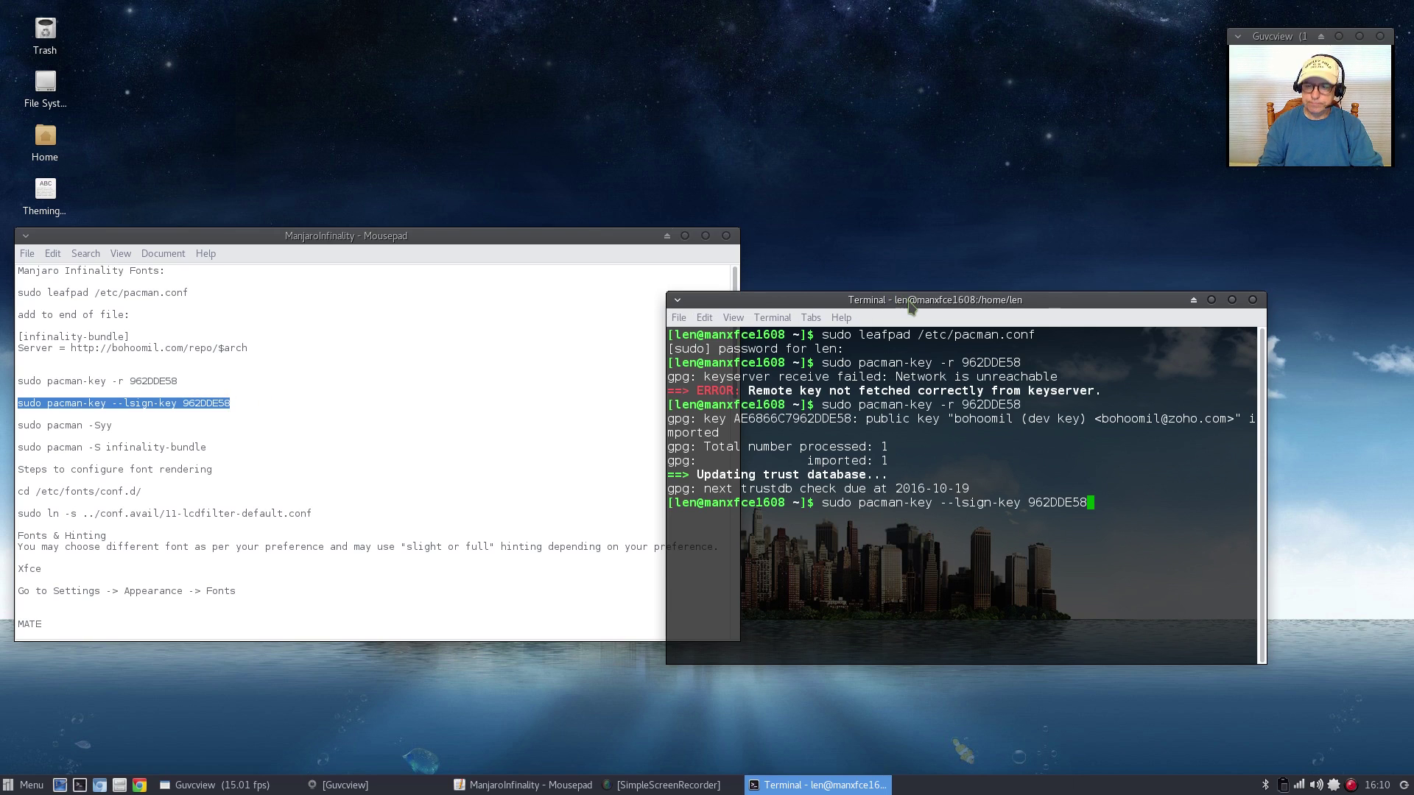
key("Return")
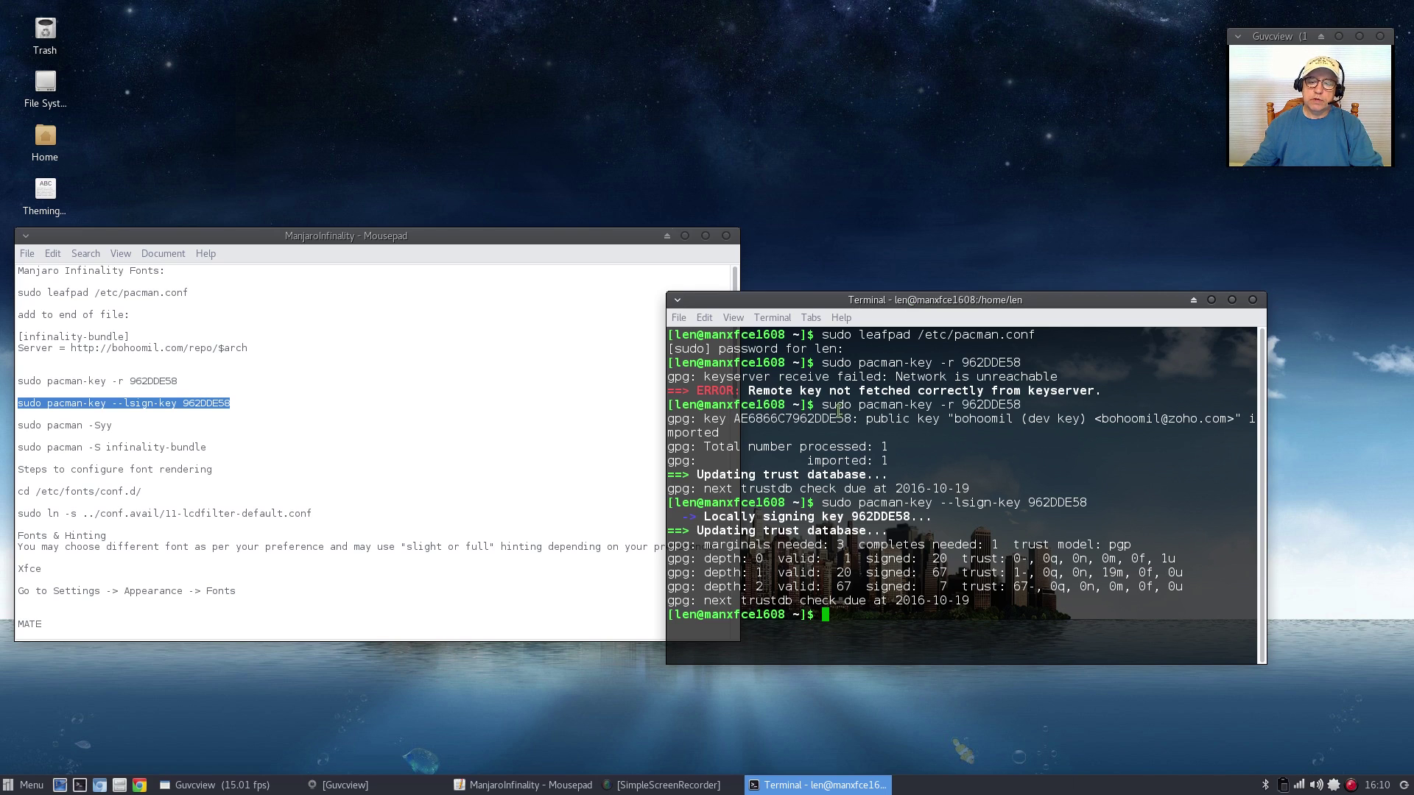
Copy sudo pacman -Syy from the notes and paste it into the terminal to refresh all databases
left_click(118, 436)
left_click_drag(118, 436, 4, 426)
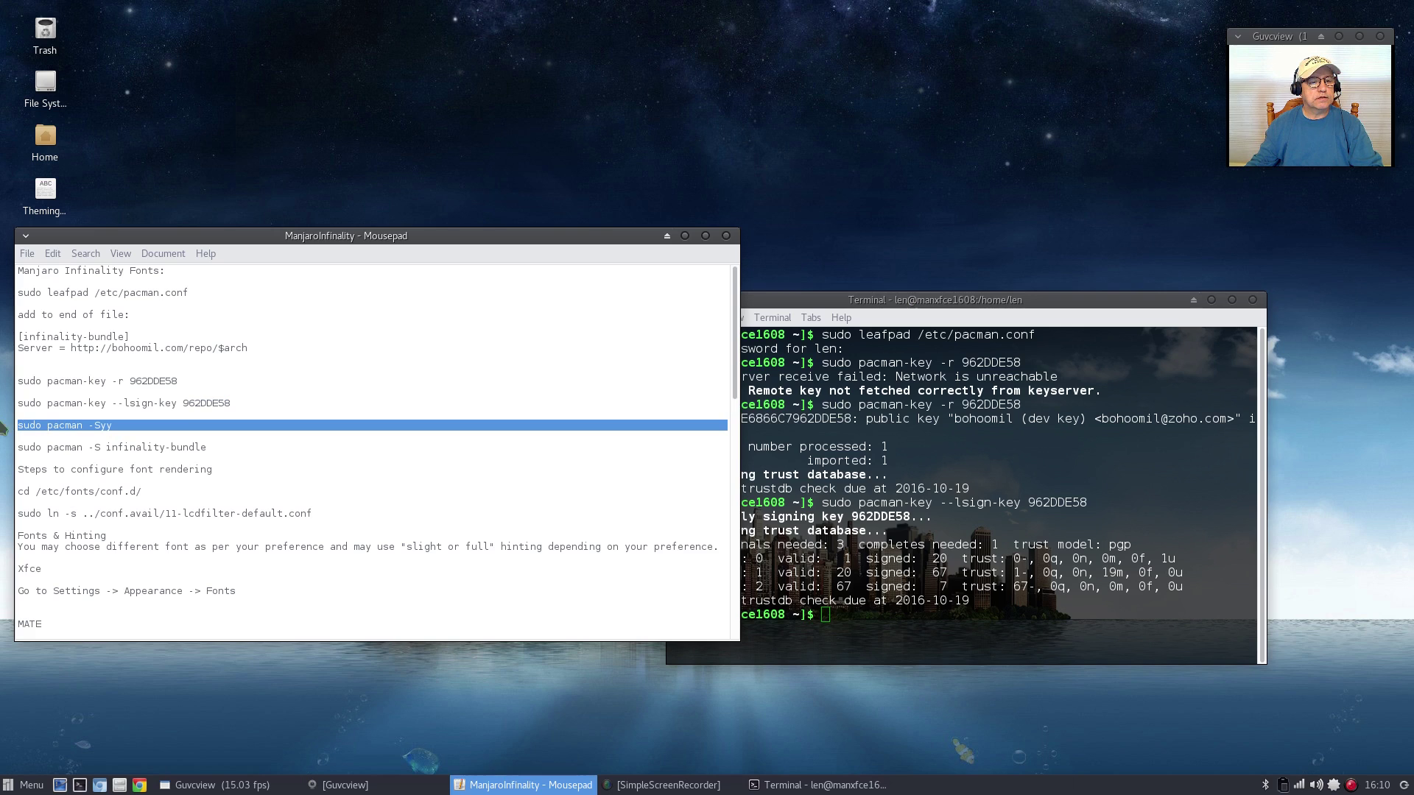
right_click(29, 425)
left_click(60, 504)
right_click(824, 615)
left_click(846, 501)
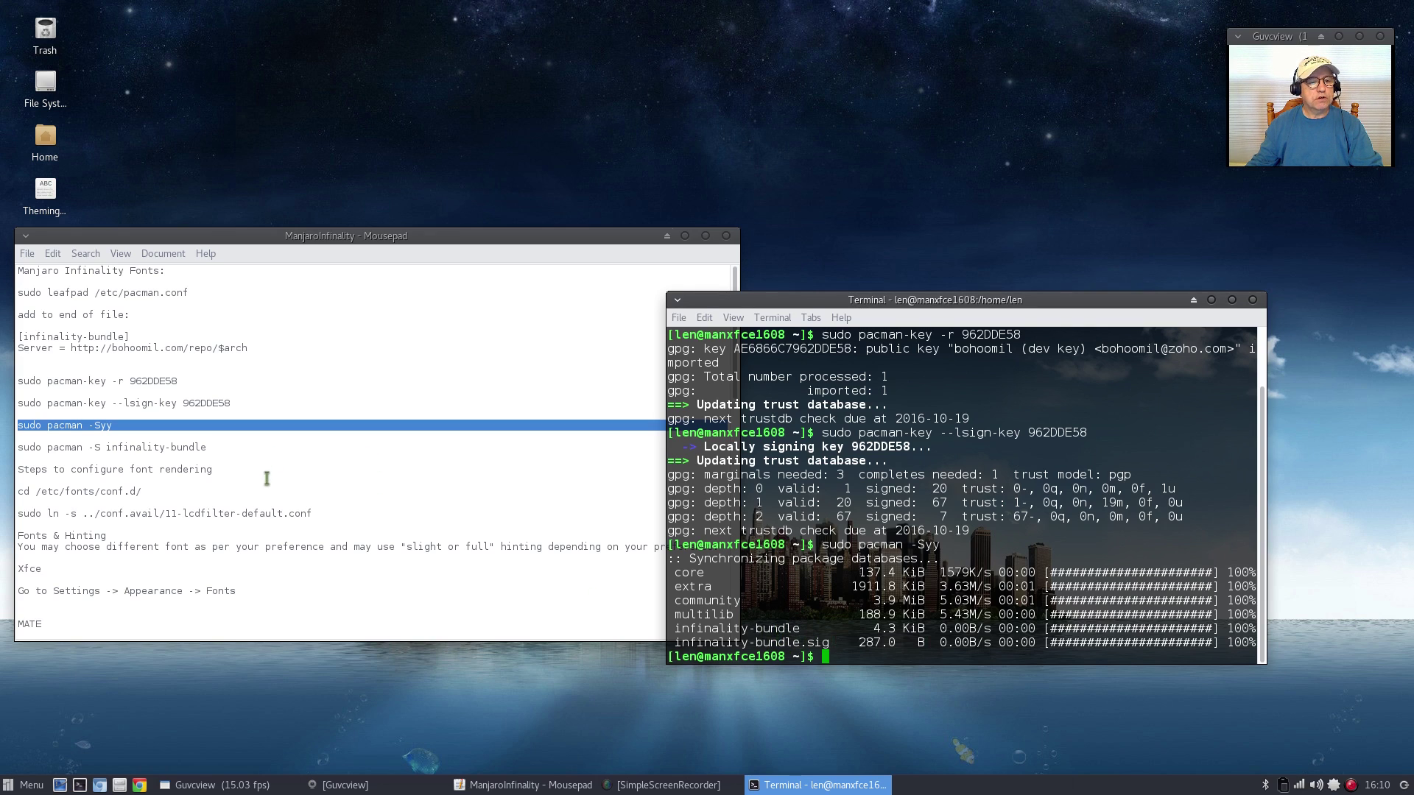
Copy the sudo pacman -S infinality-bundle install line from the notes
left_click(208, 449)
triple_click(208, 449)
left_click_drag(208, 449, 11, 452)
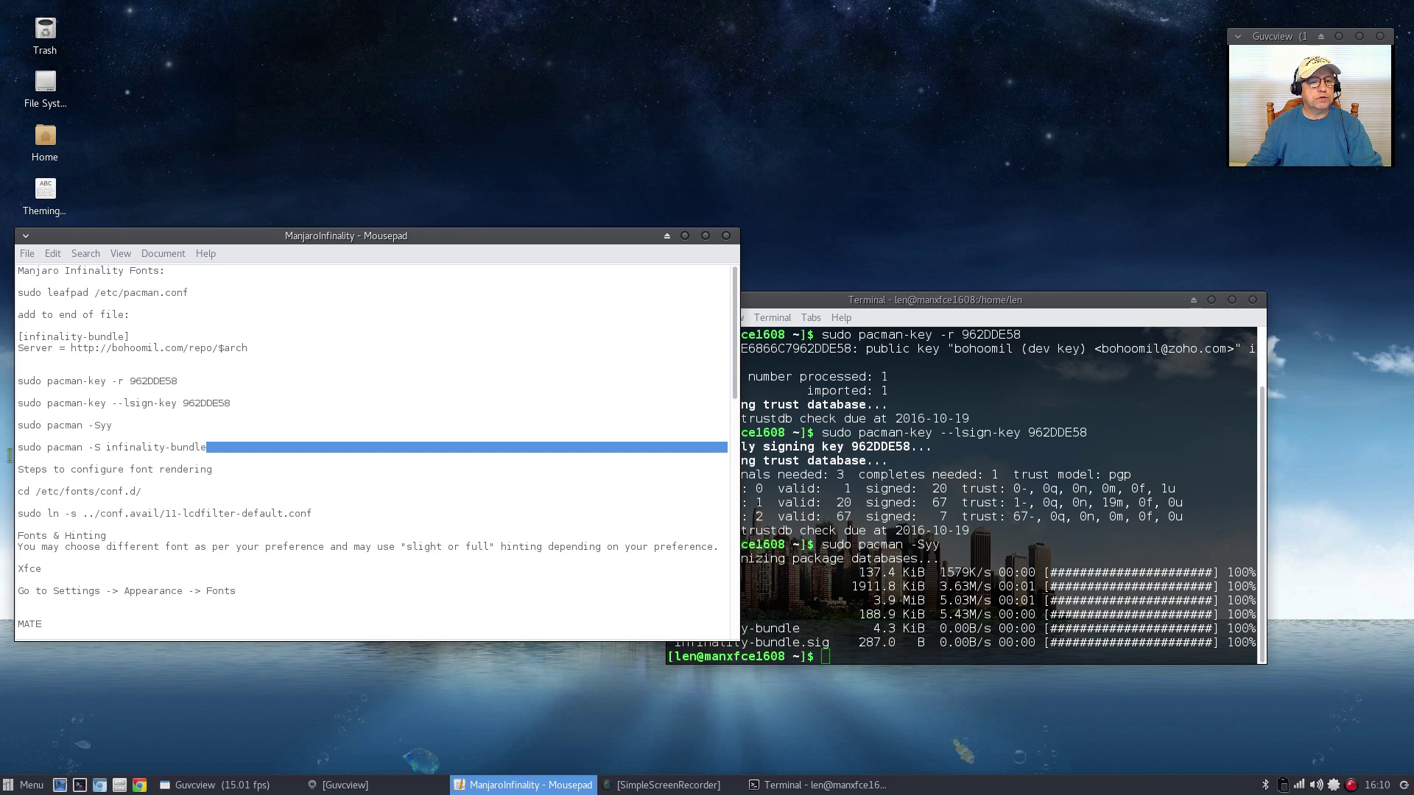
right_click(43, 447)
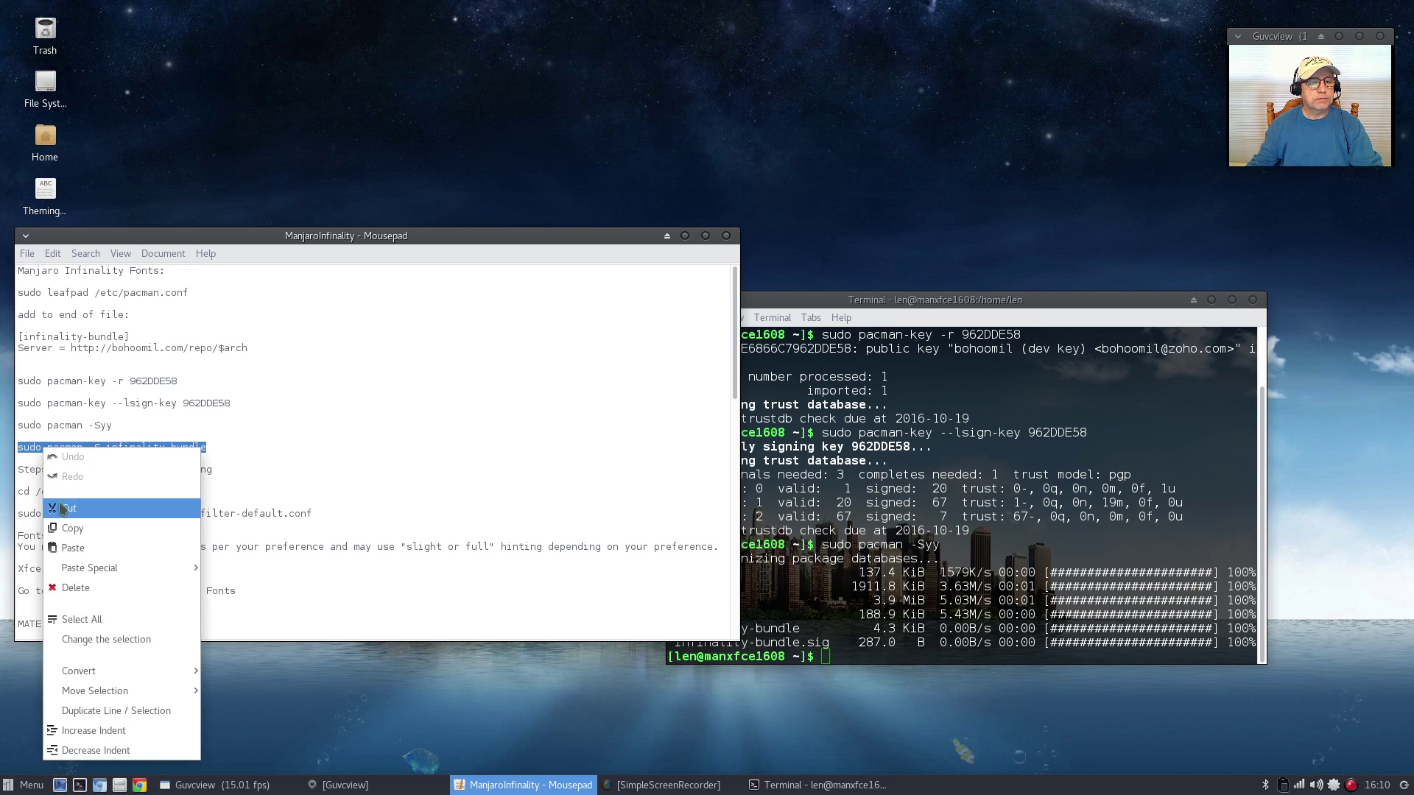
left_click(64, 527)
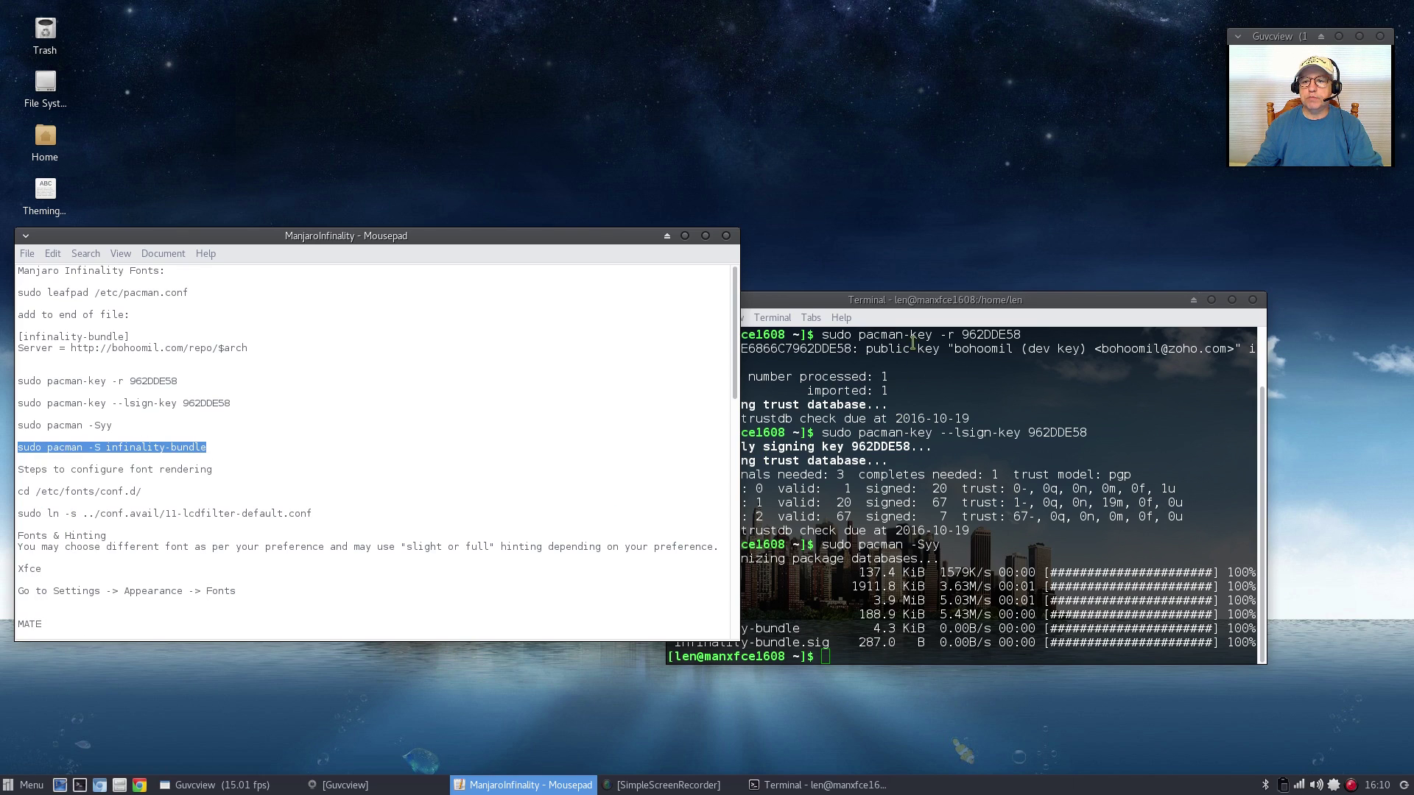
left_click(934, 303)
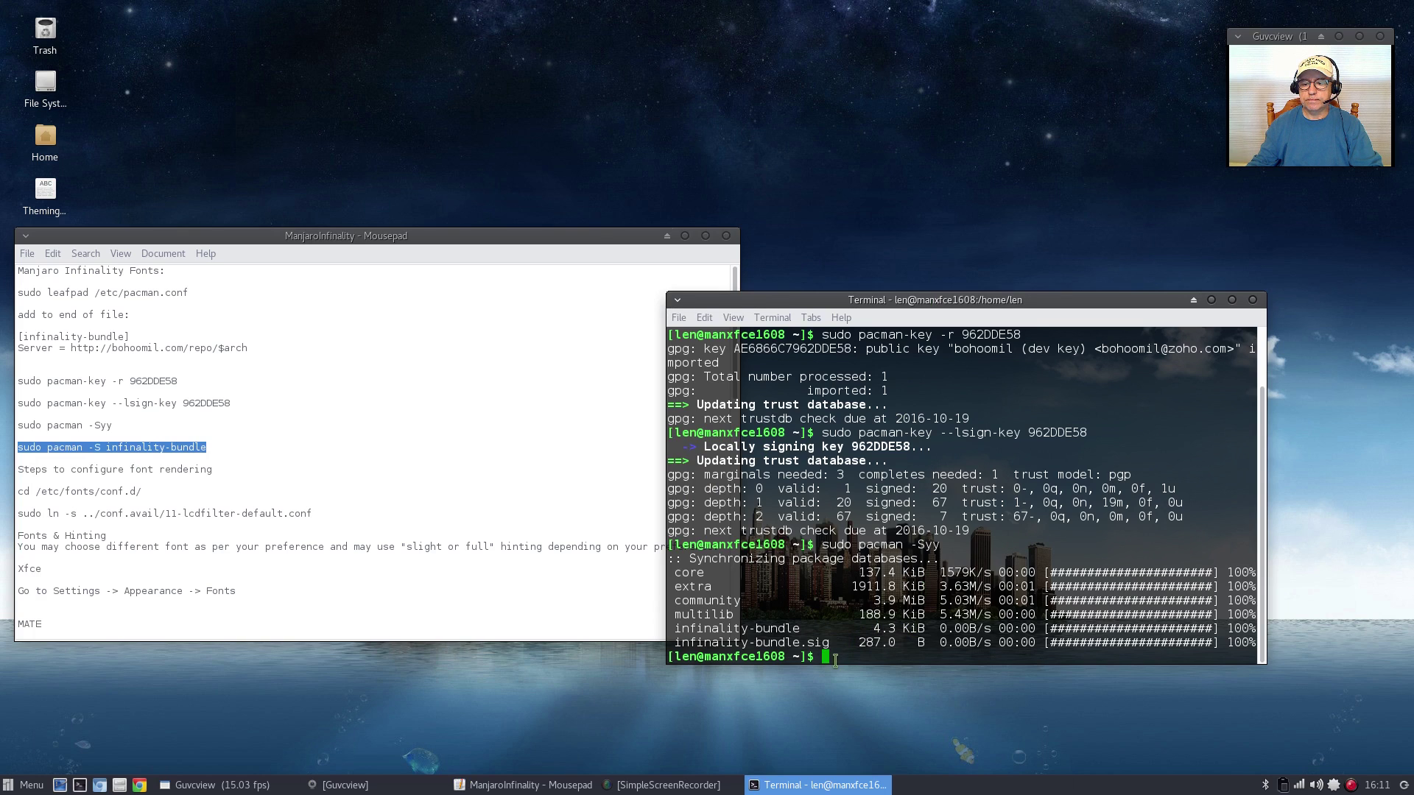
Paste and run sudo pacman -S infinality-bundle, accepting all three members by default
right_click(820, 466)
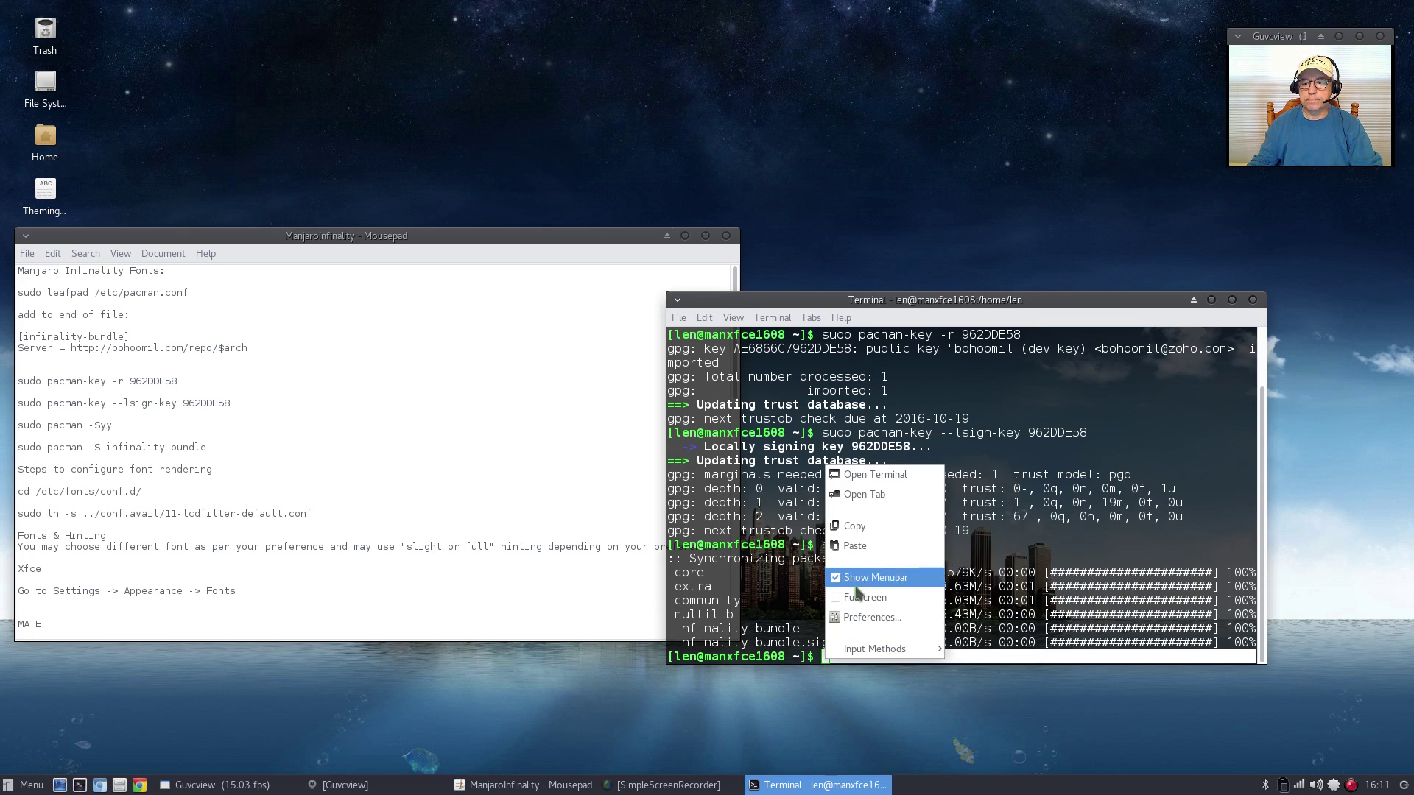
left_click(859, 545)
key("Return")
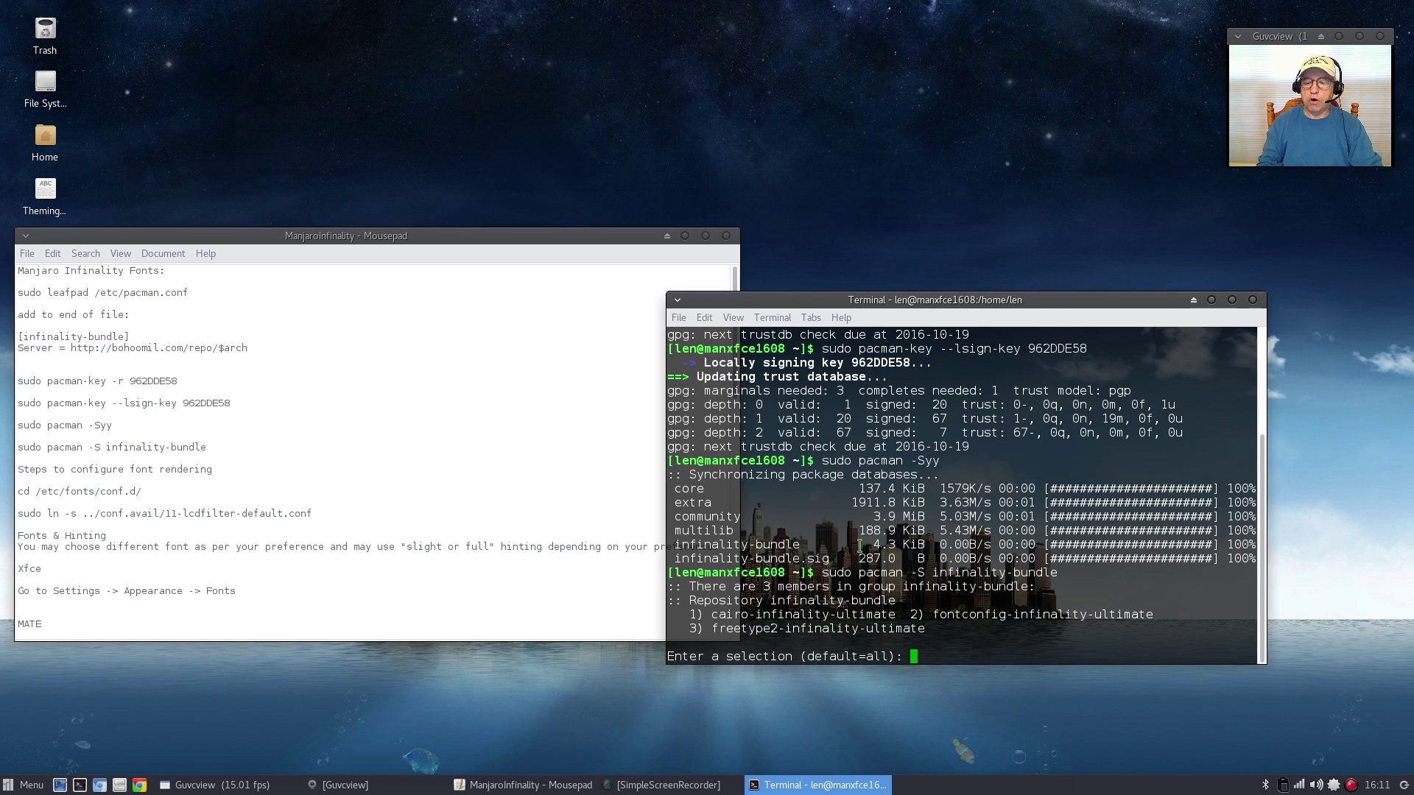
key("Return")
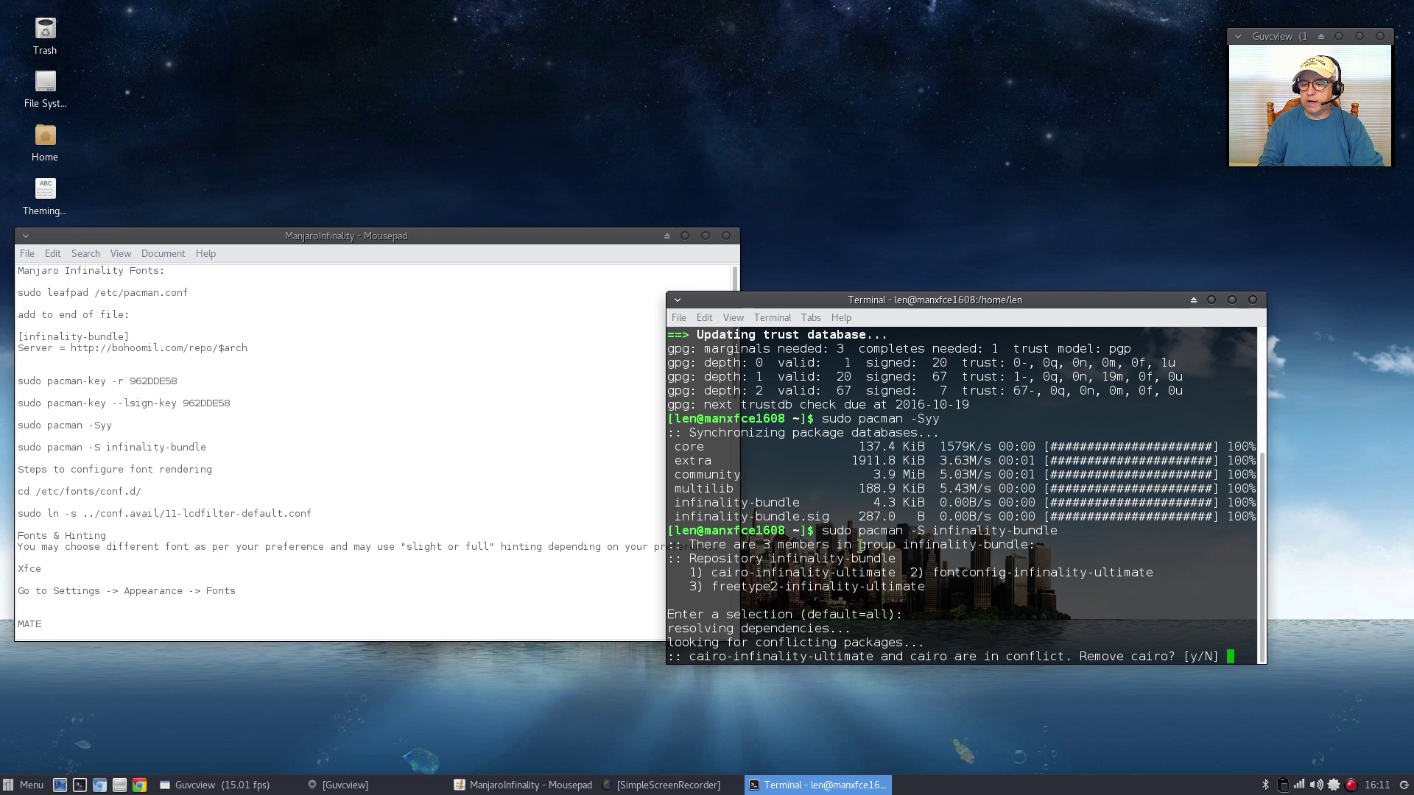
Answer y to replace cairo, fontconfig and freetype2, then proceed with the installation
type("y")
key("Return")
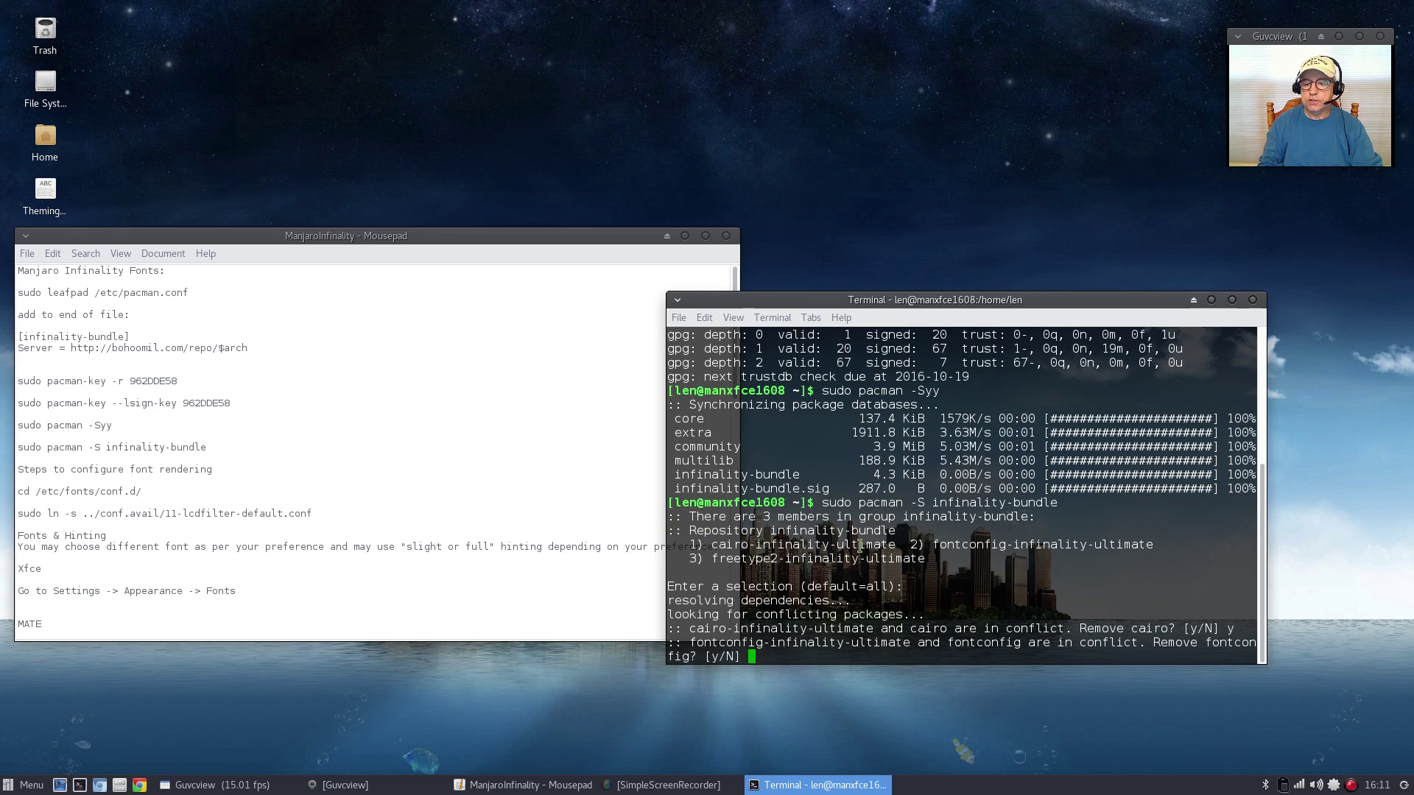
type("y")
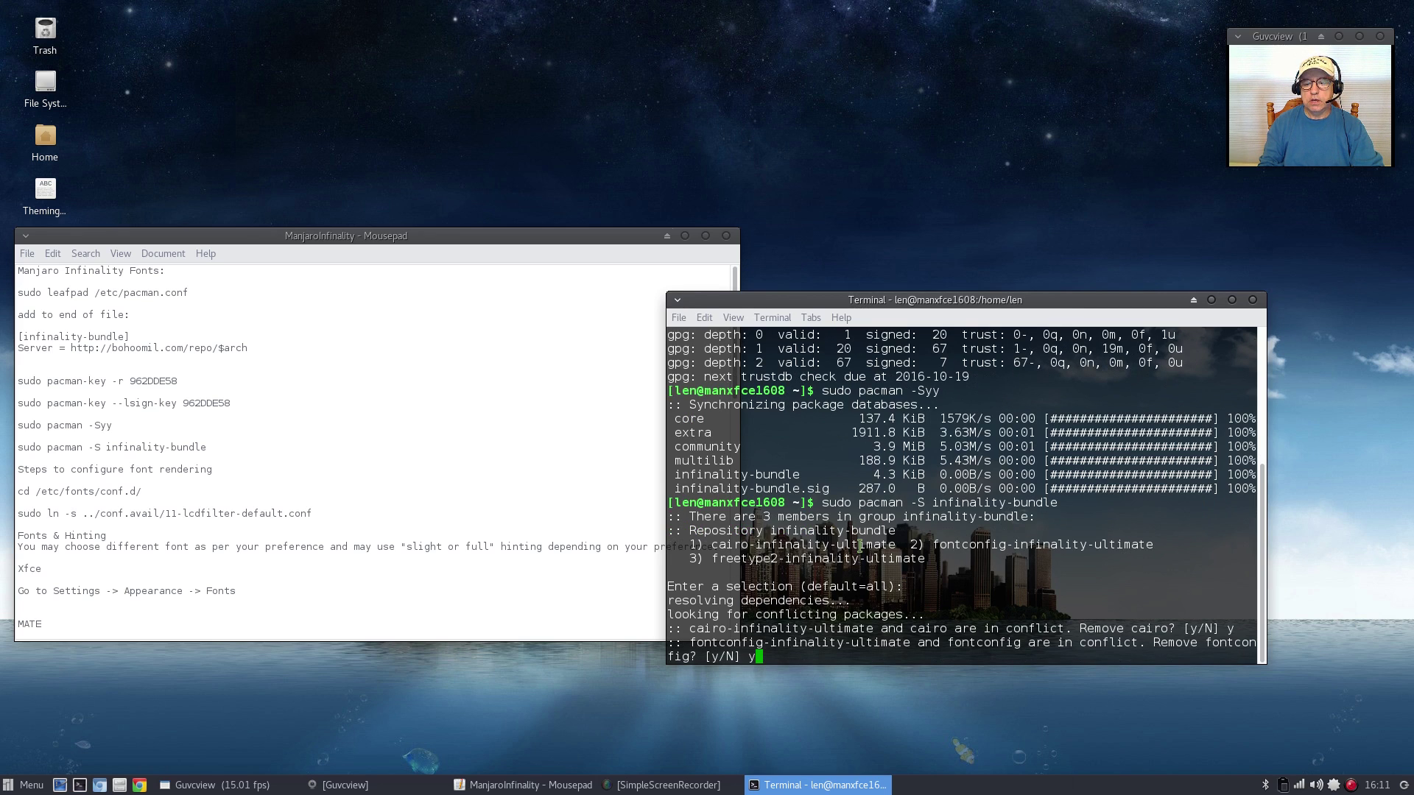
key("Return")
type("y")
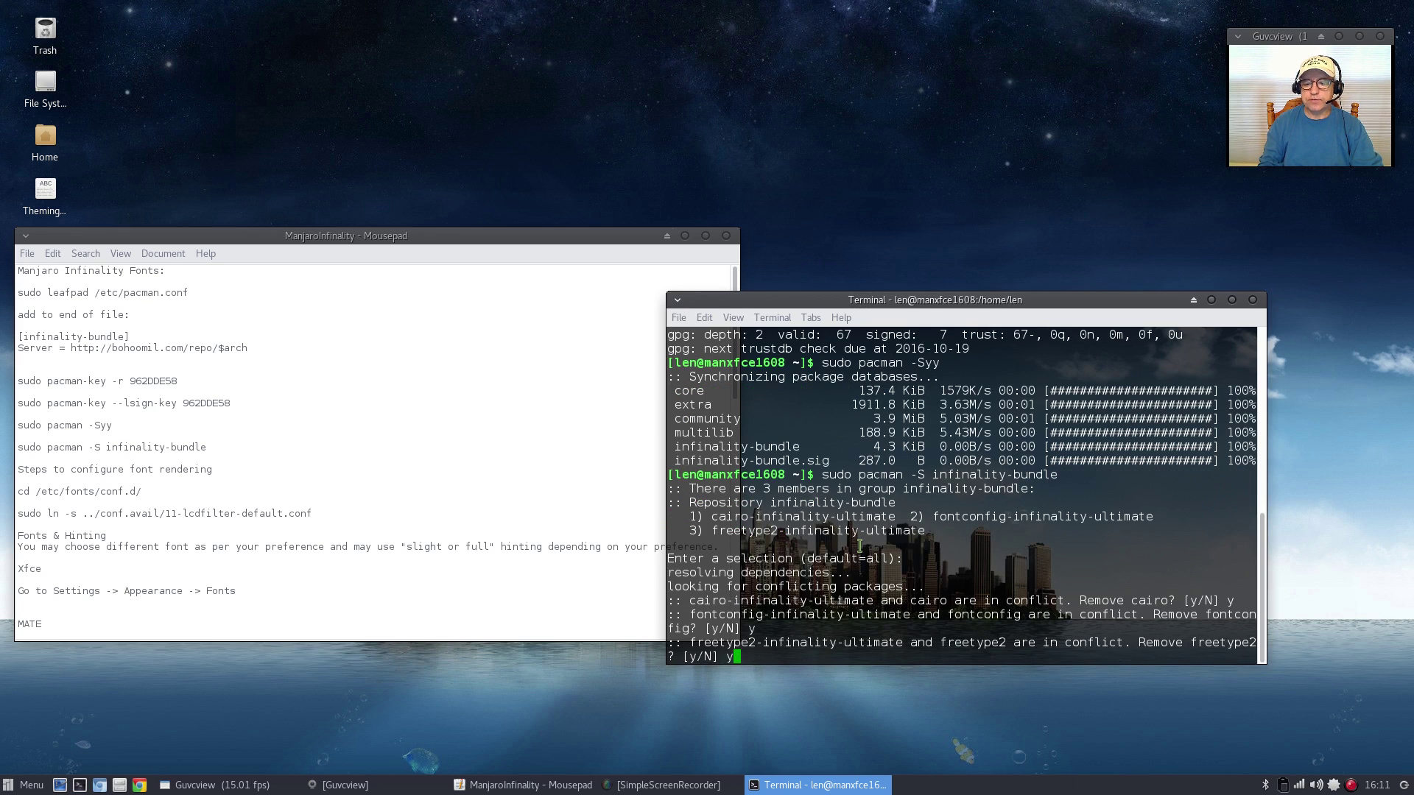
key("Return")
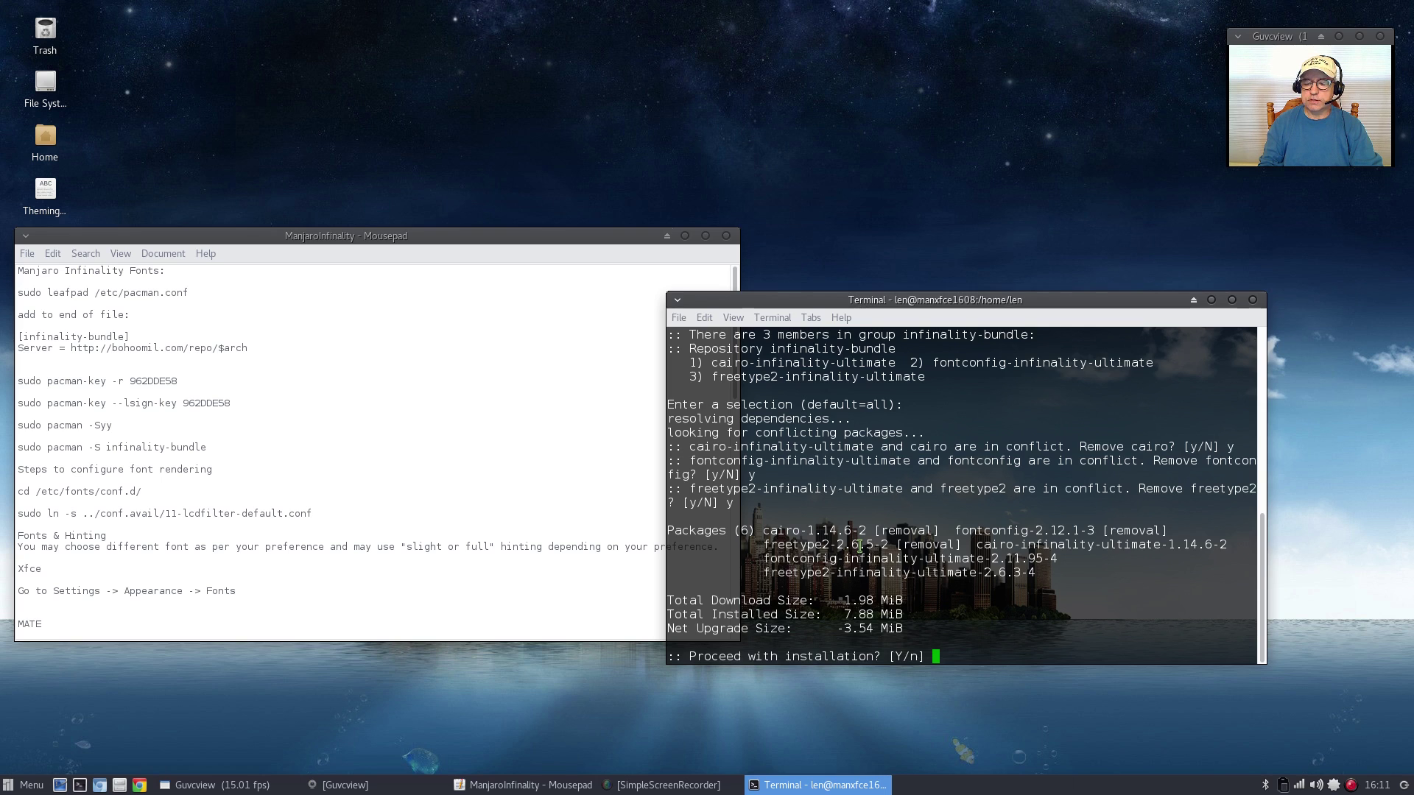
key("Return")
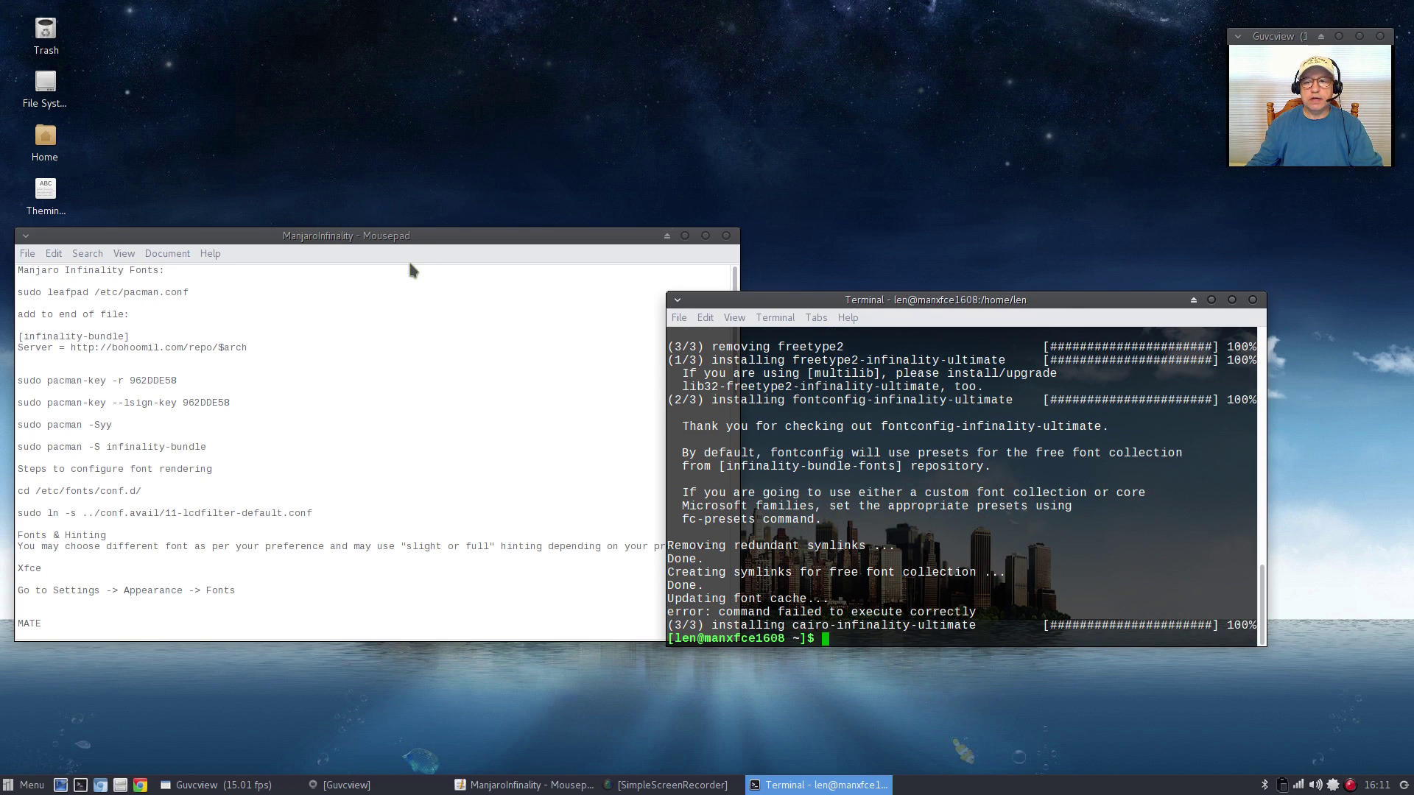
Copy cd /etc/fonts/conf.d/ from the notes and run it in the terminal
left_click_drag(864, 302, 960, 317)
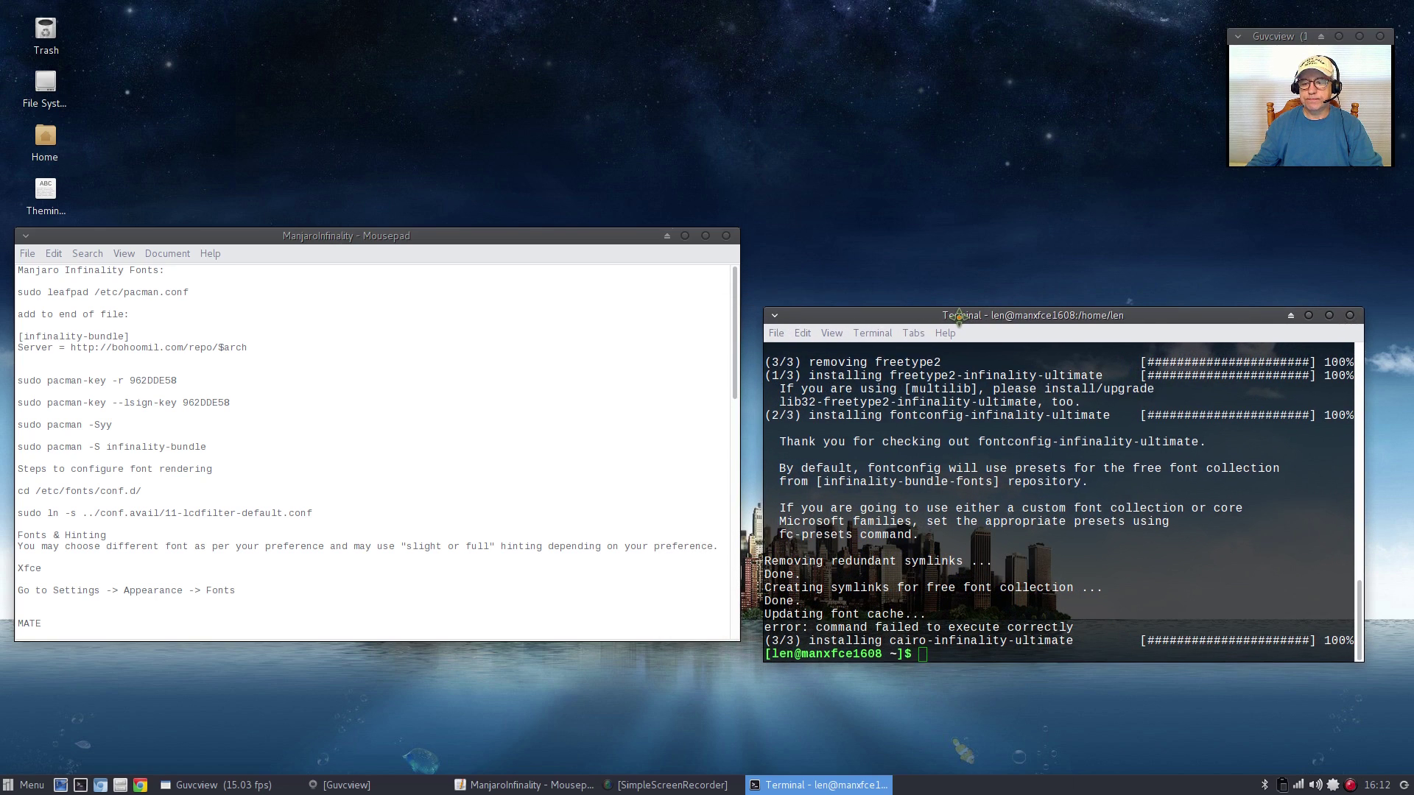
left_click_drag(536, 231, 534, 36)
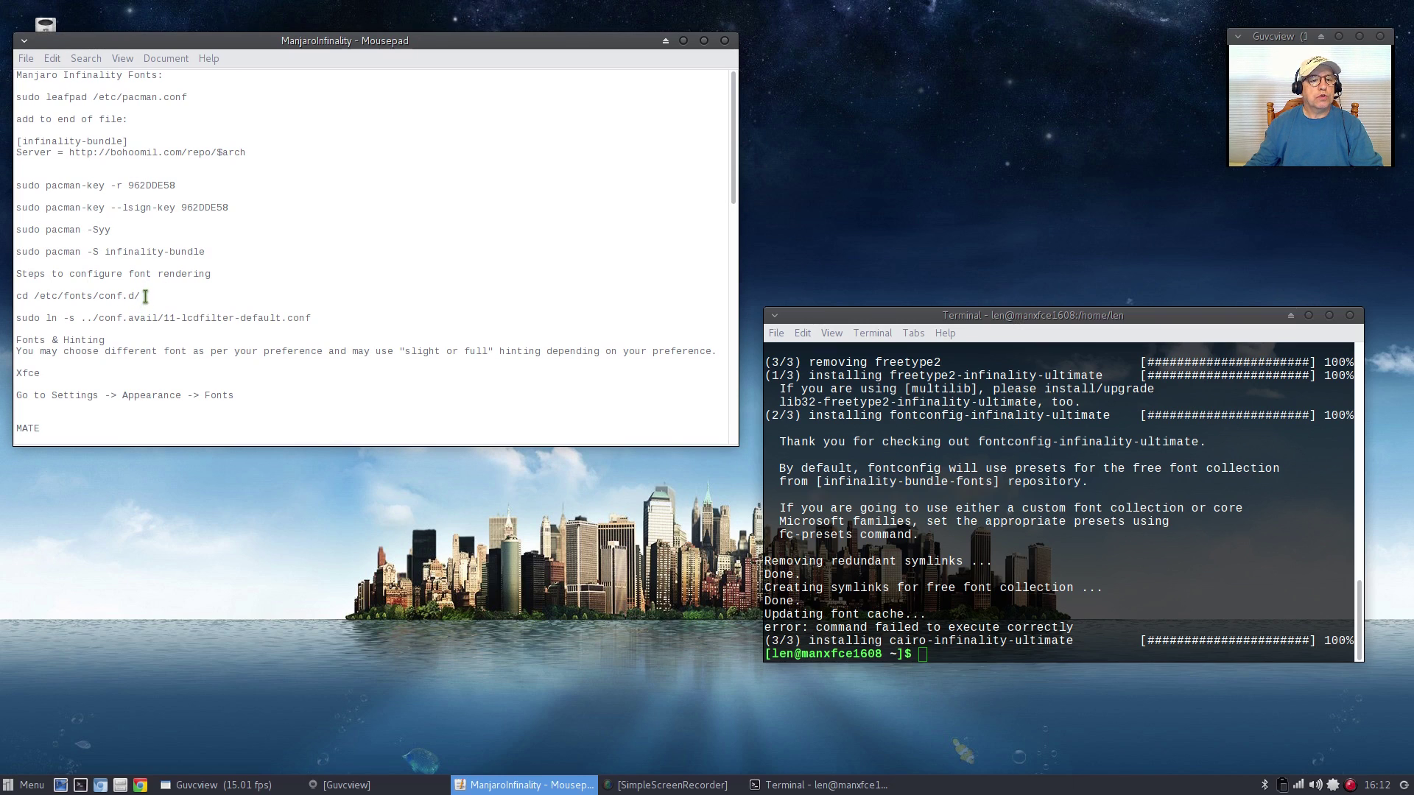
left_click_drag(144, 298, 6, 299)
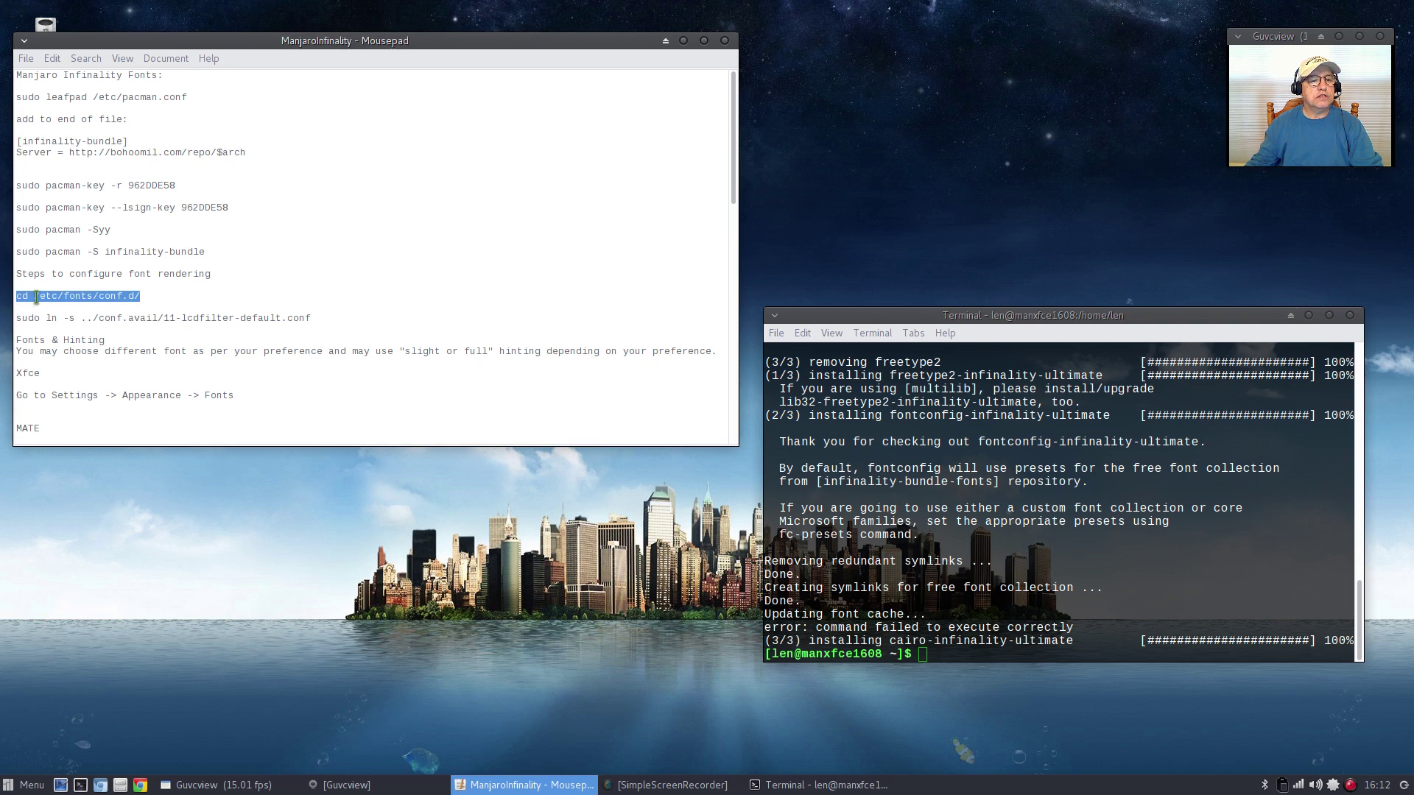
right_click(36, 298)
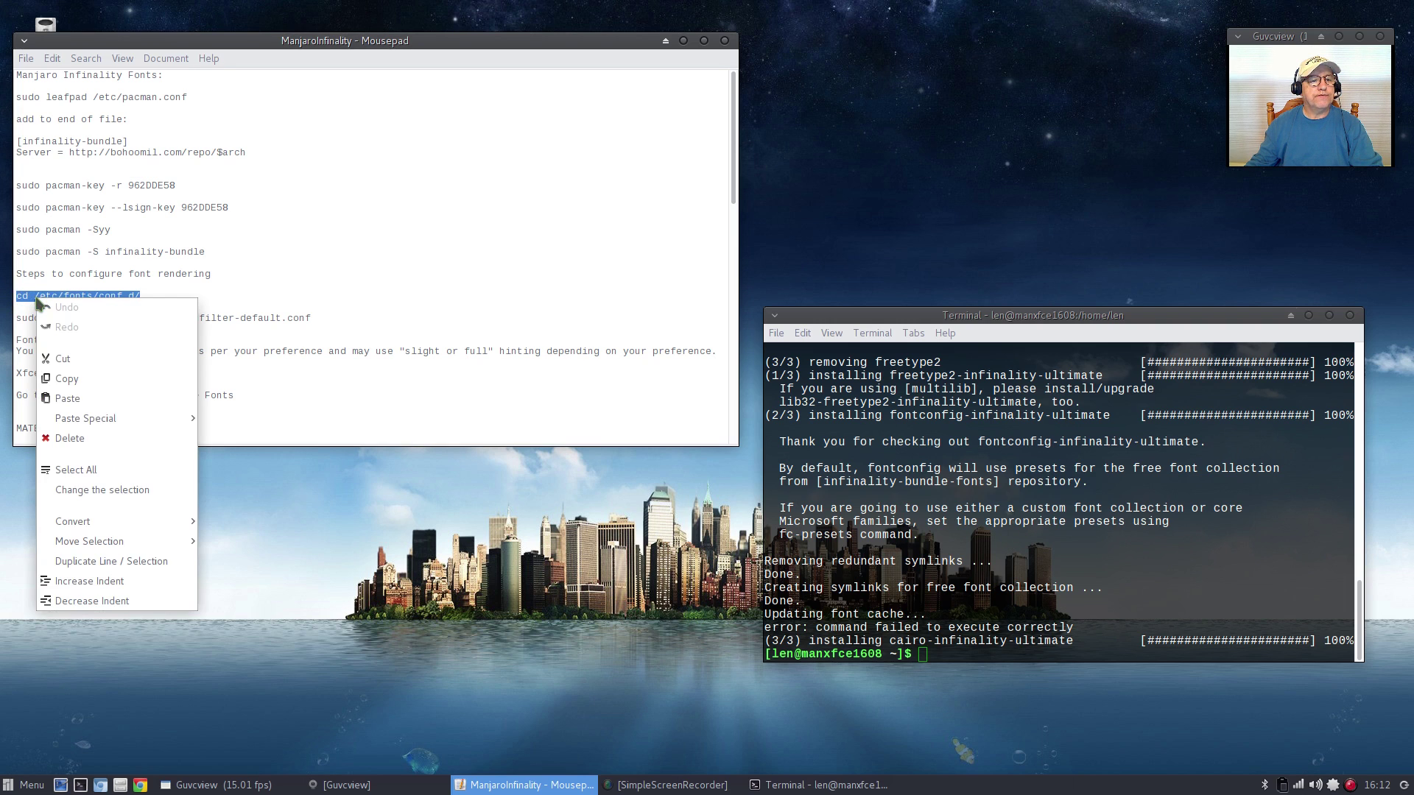
left_click(71, 384)
left_click(923, 653)
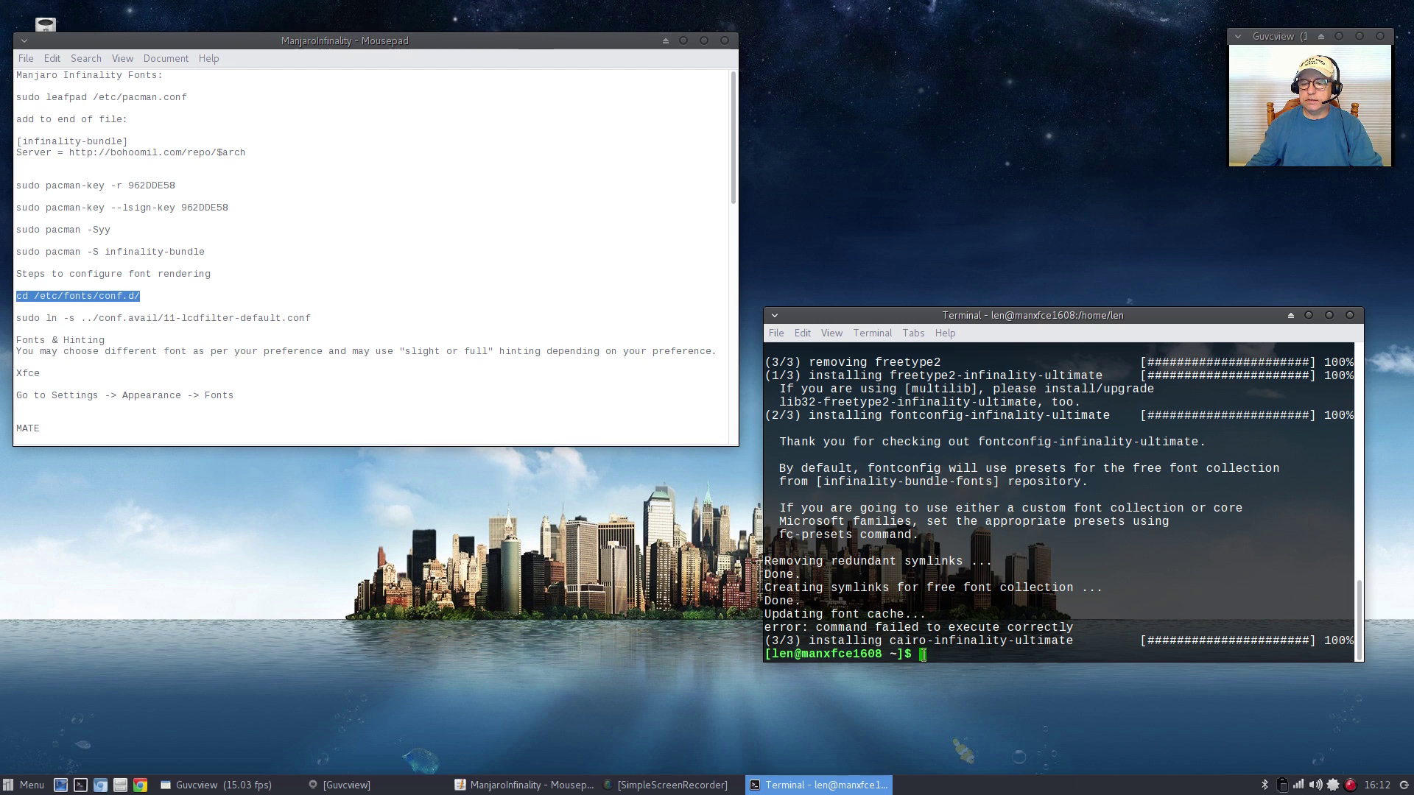
right_click(923, 654)
left_click(950, 545)
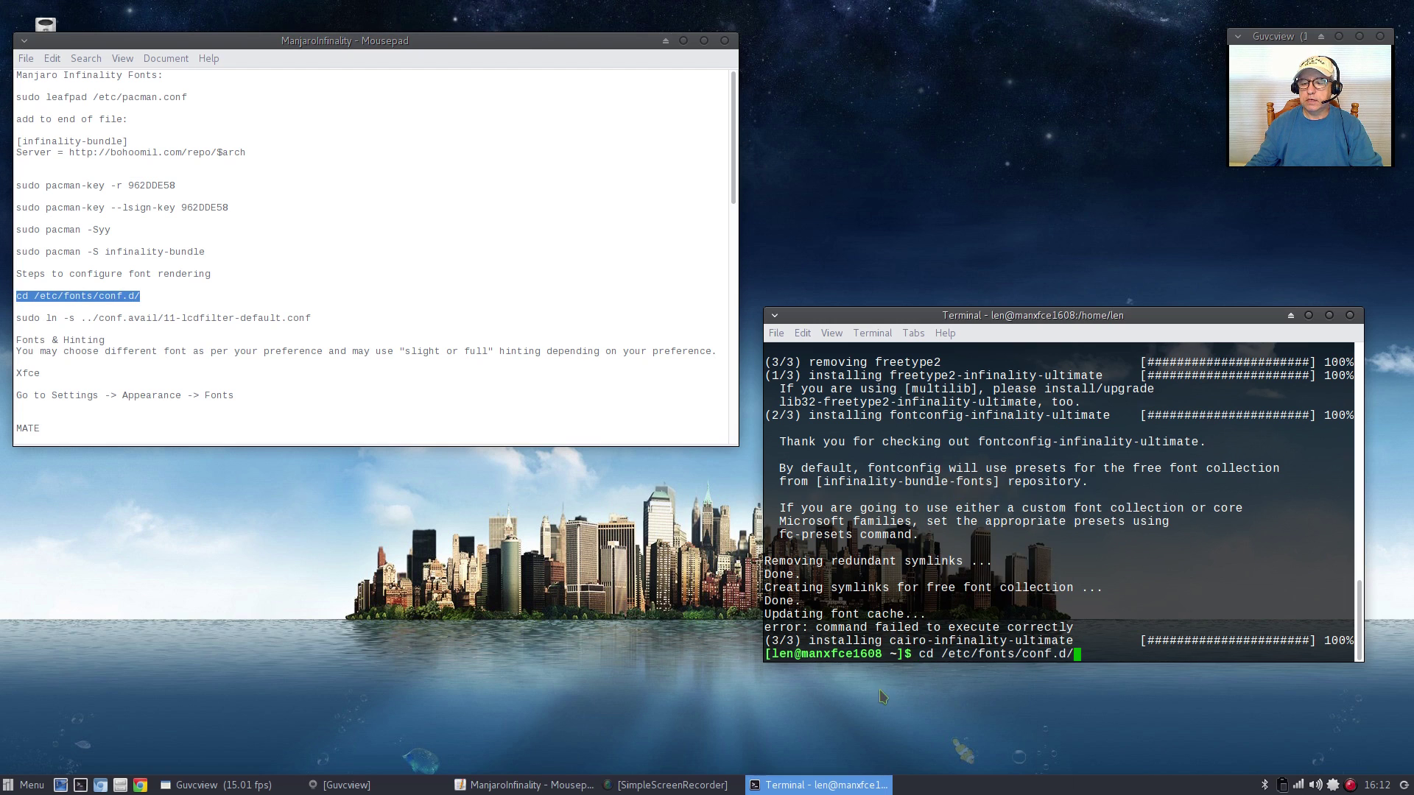
key("Return")
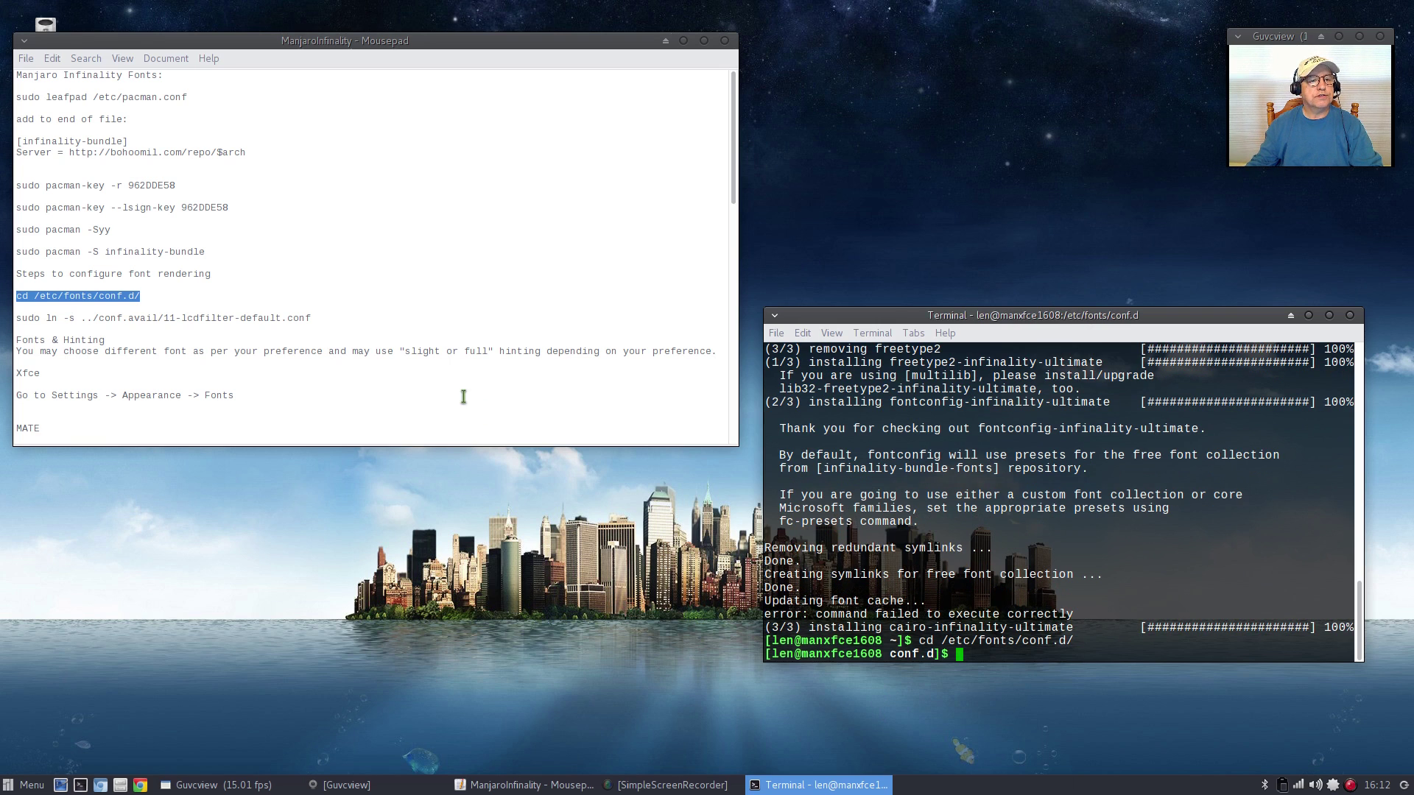
Run sudo ln -s ../conf.avail/11-lcdfilter-default.conf copied from the notes
left_click(317, 318)
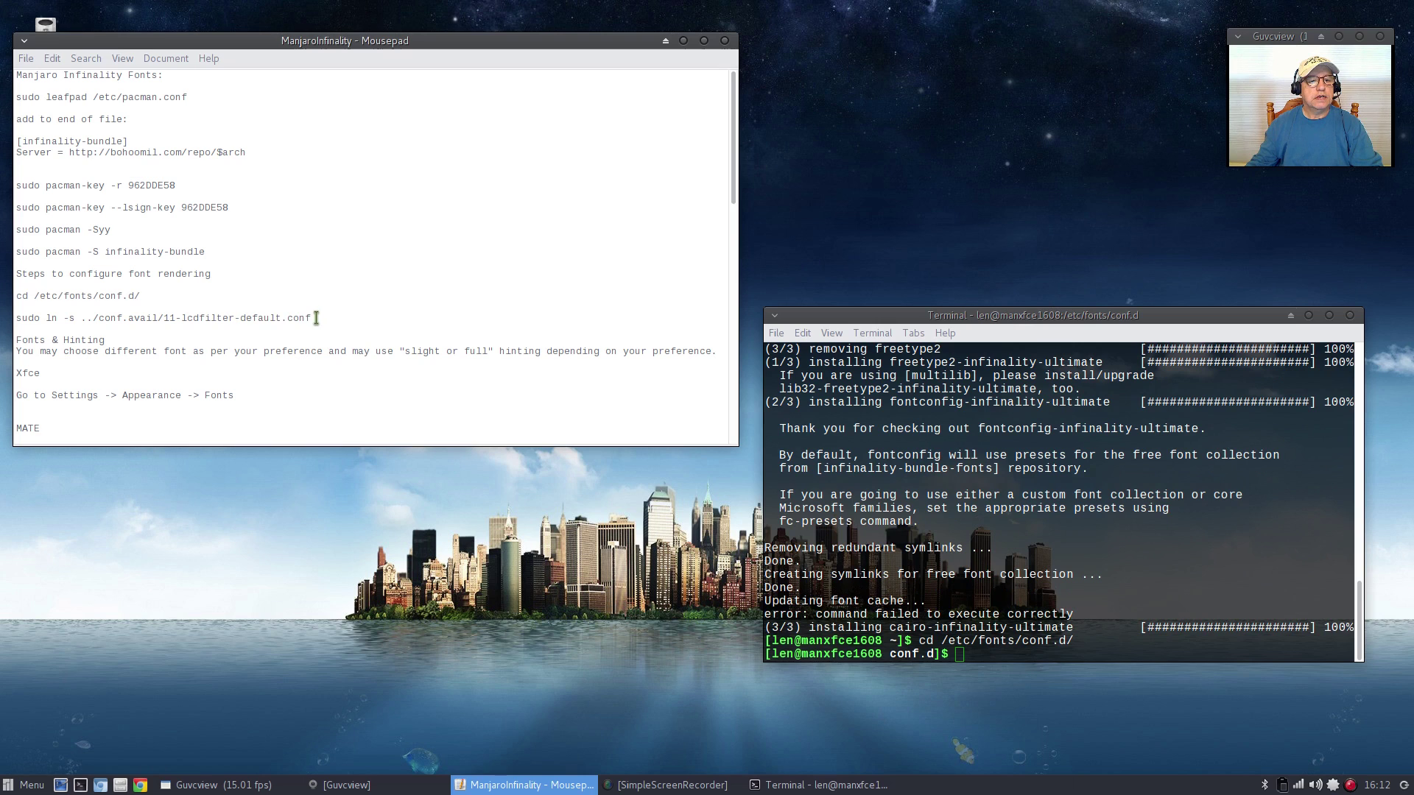
left_click_drag(317, 318, 2, 317)
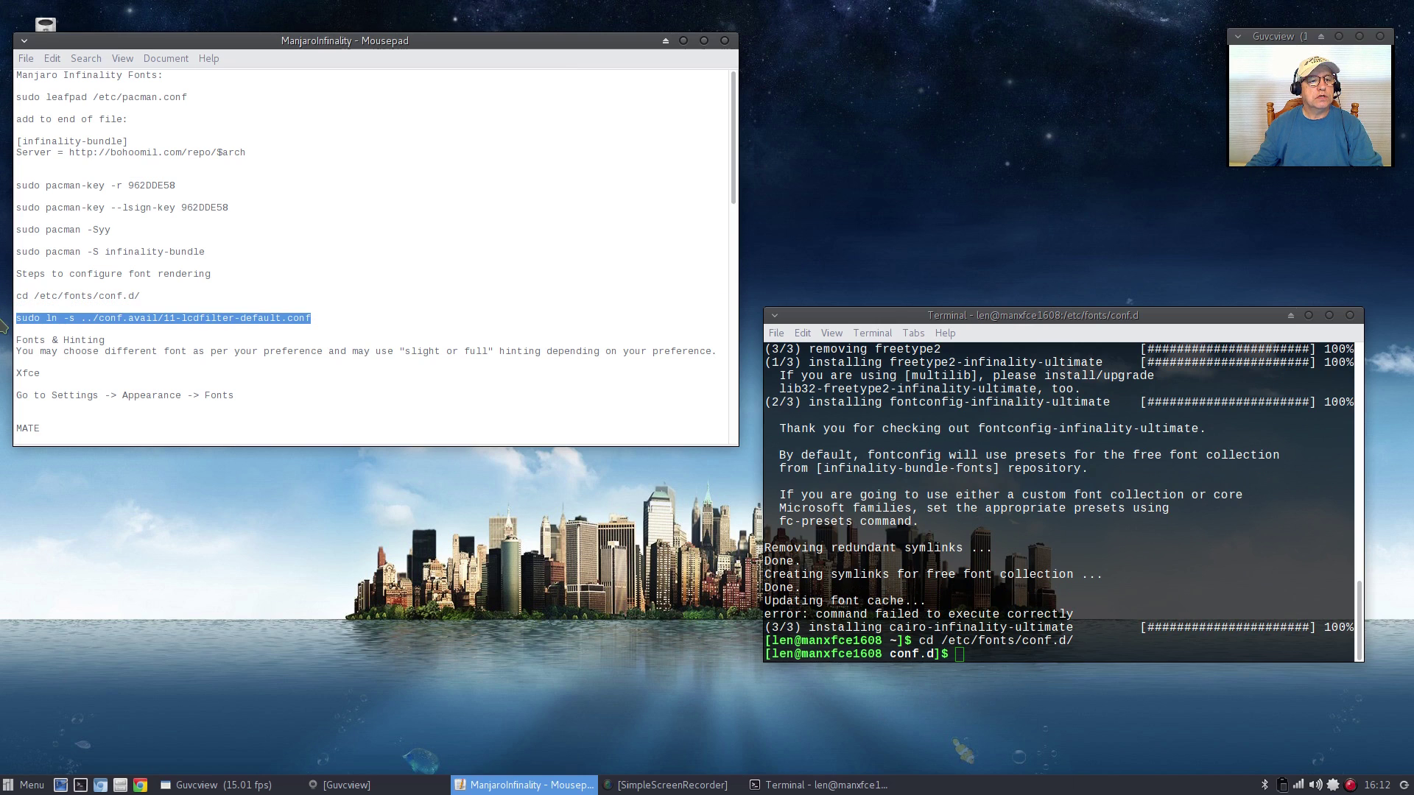
right_click(71, 318)
left_click(103, 398)
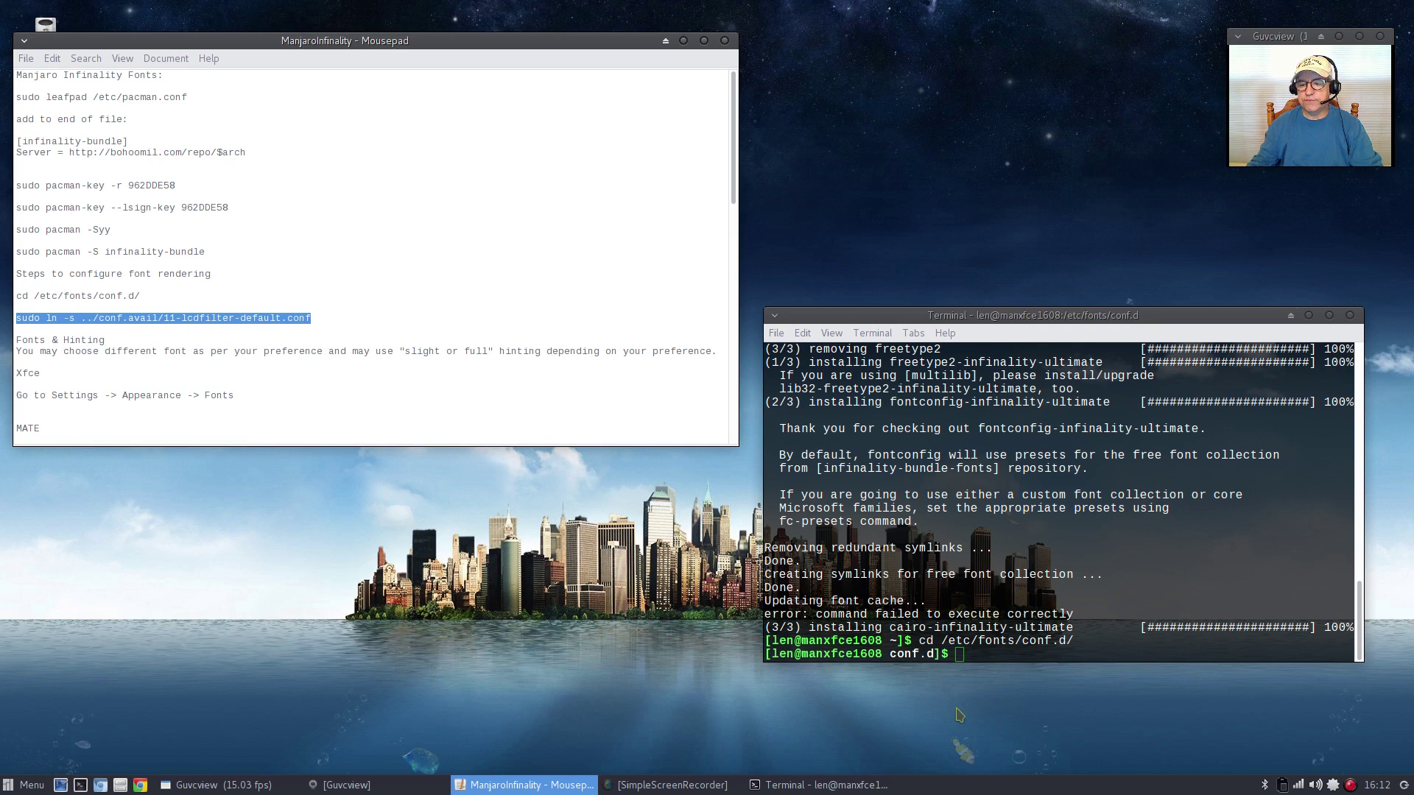
left_click(959, 655)
right_click(959, 654)
left_click(984, 548)
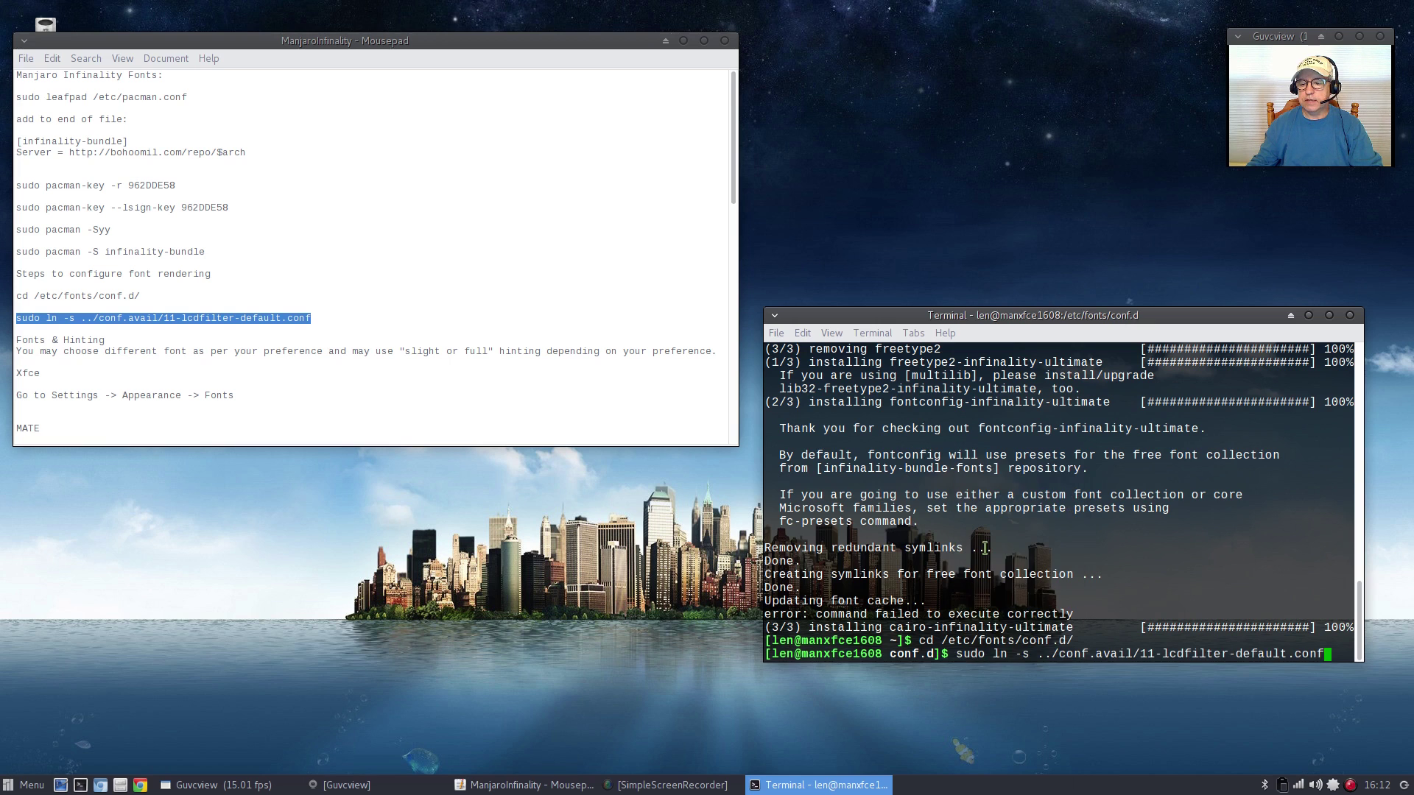
key("Return")
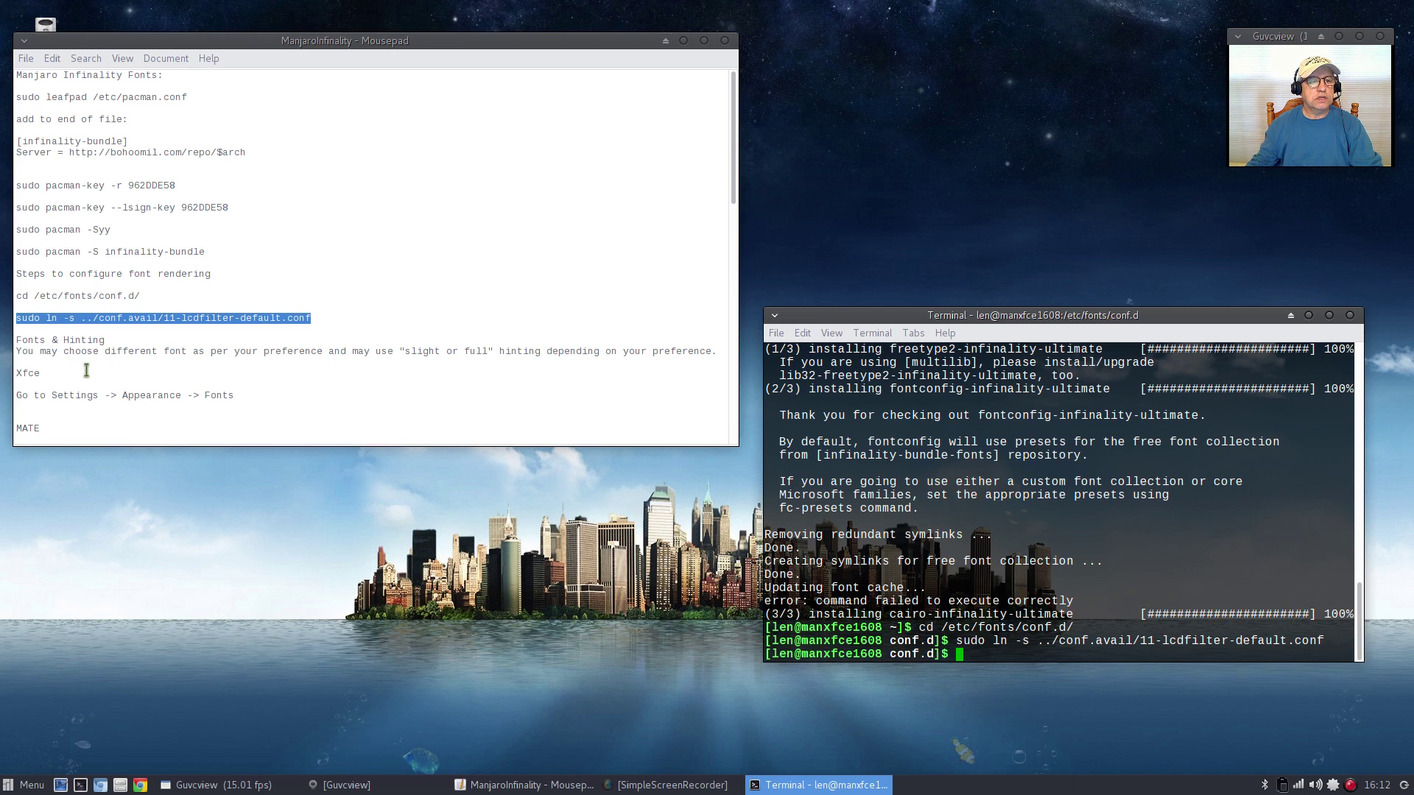
Open Settings > Appearance on its Fonts tab, showing Cantarell 10 and Full hinting
scroll(250, 397, "down", 3)
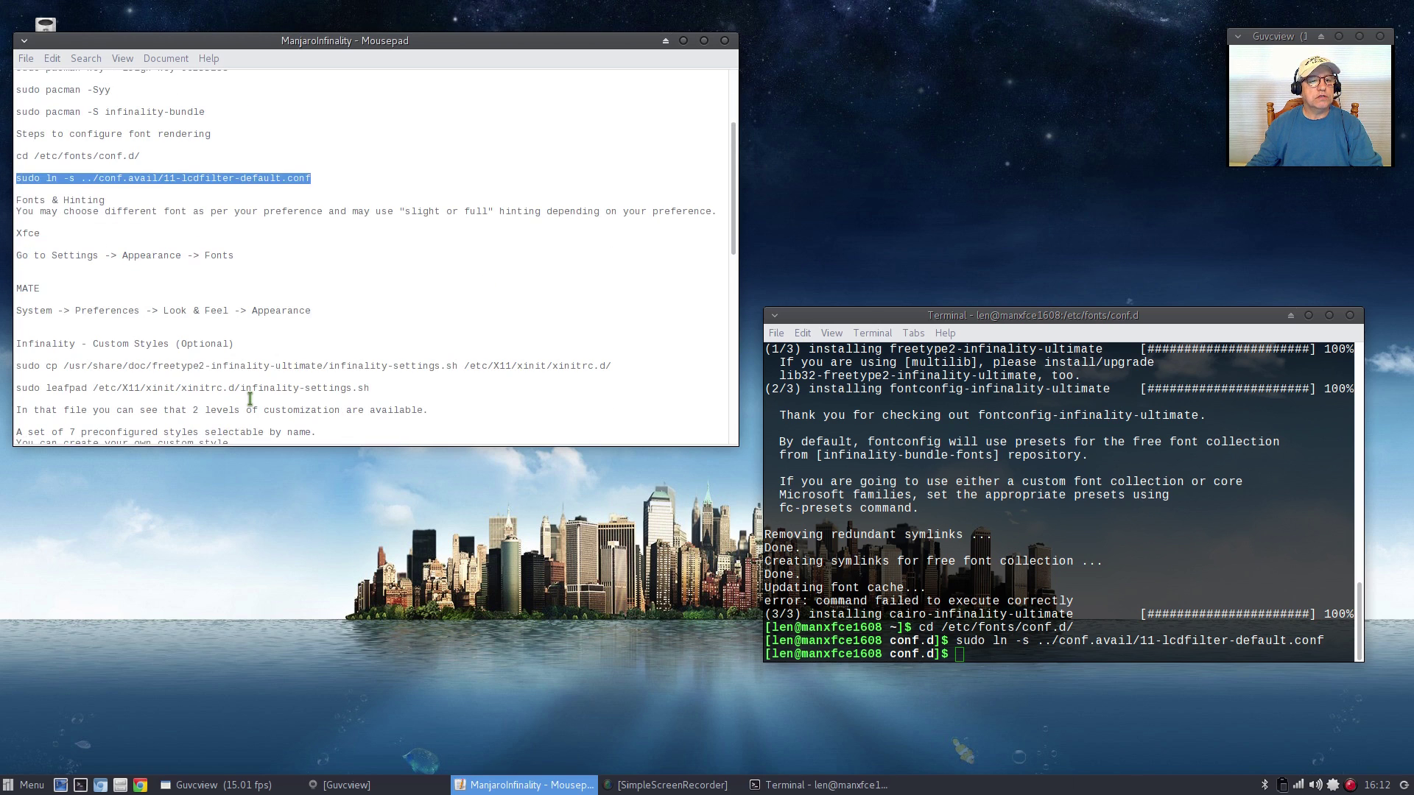
left_click(244, 255)
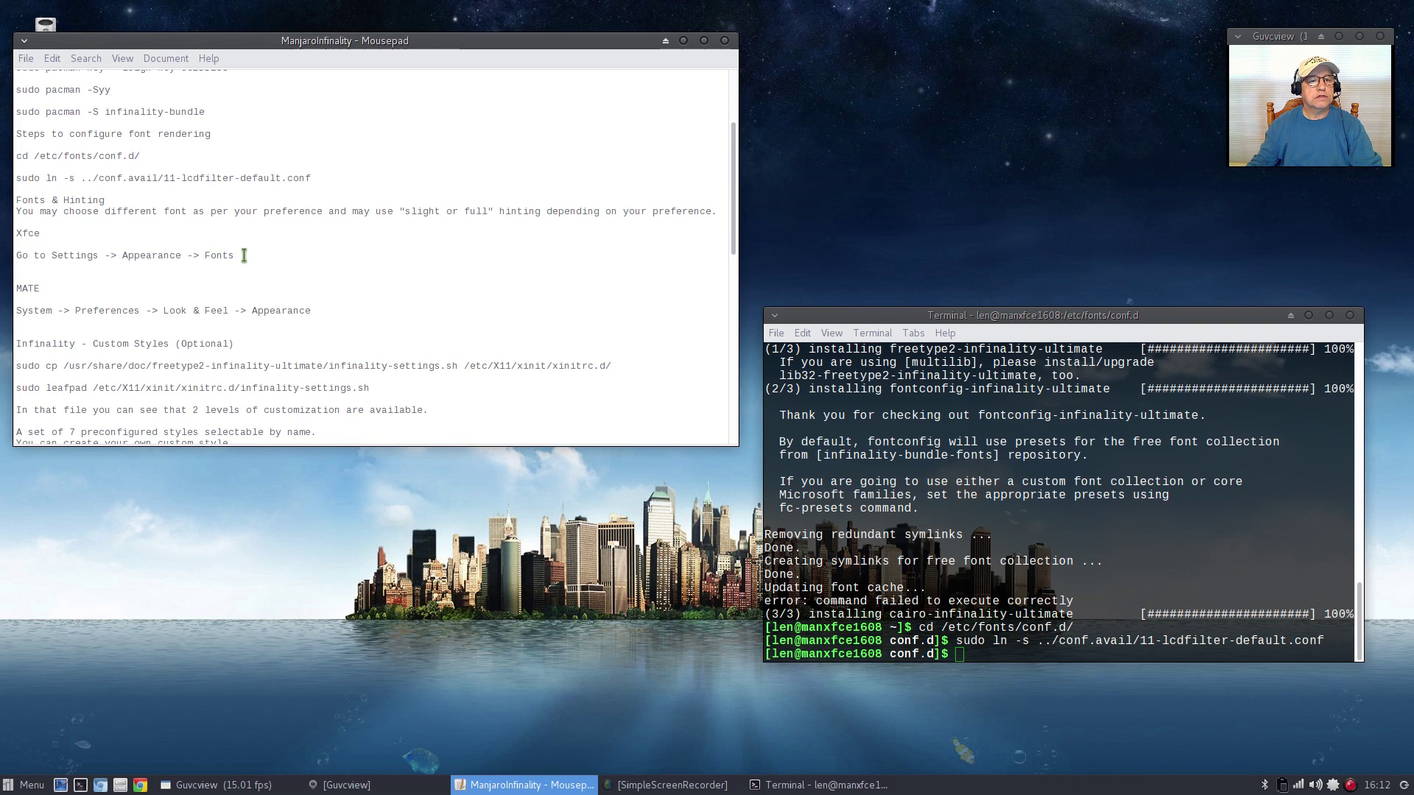
left_click(8, 785)
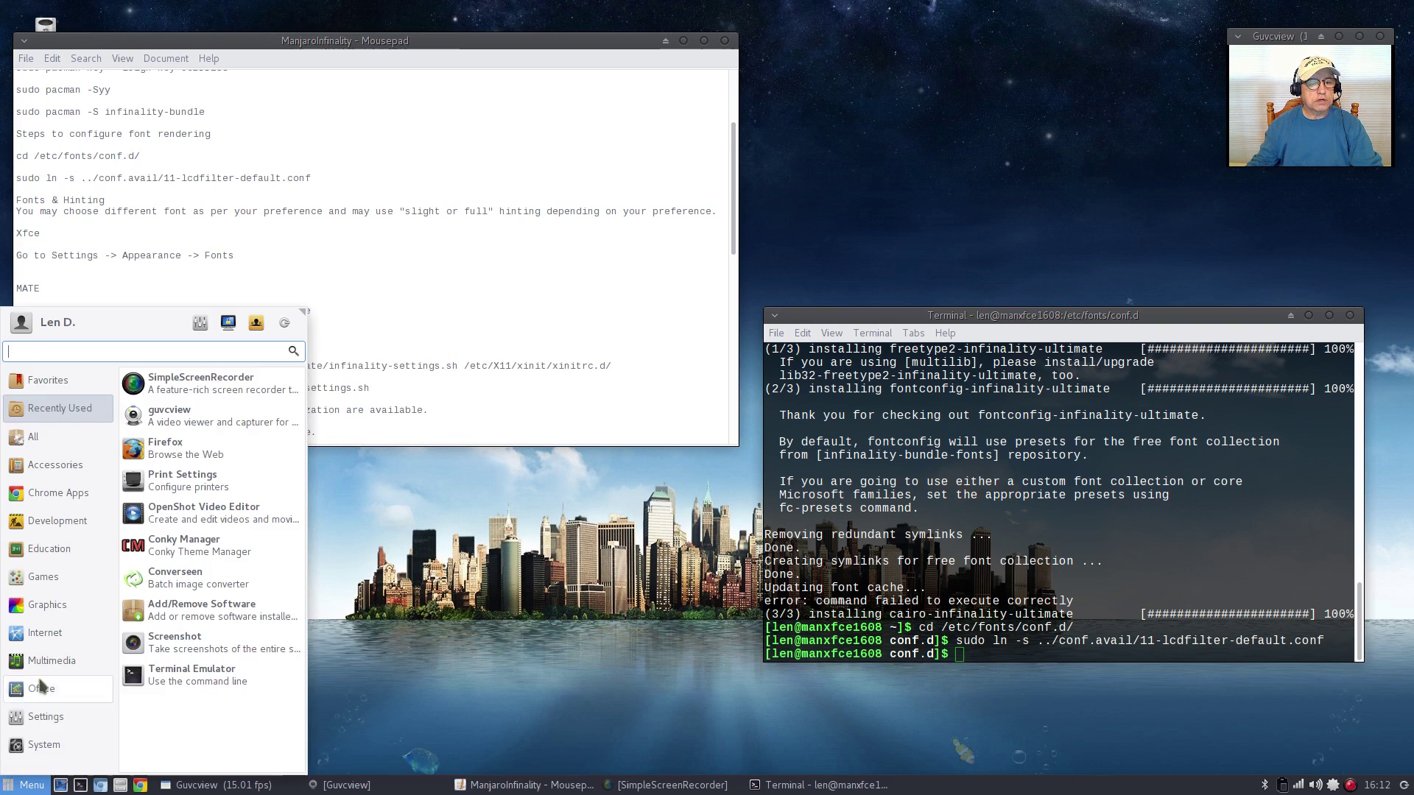
left_click(189, 318)
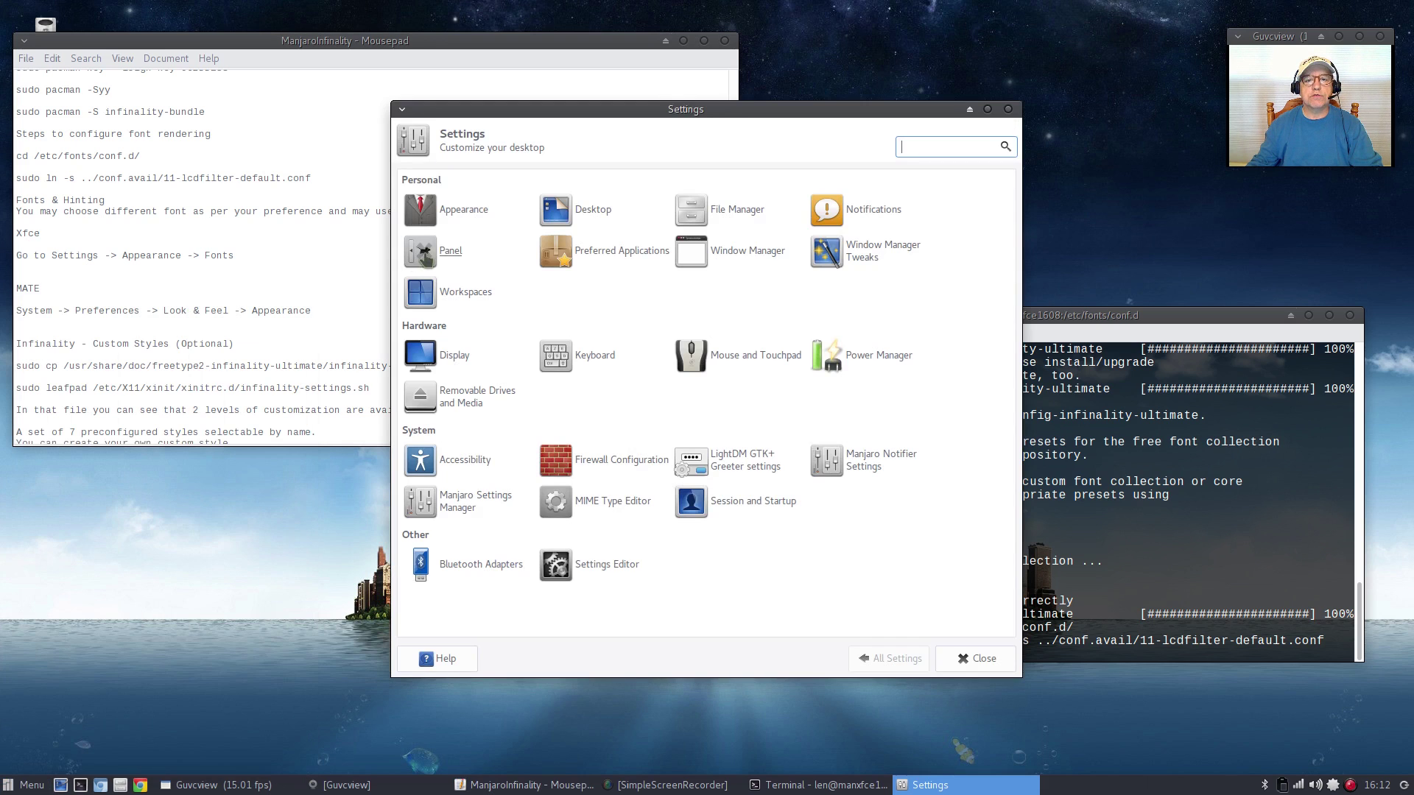
left_click(462, 212)
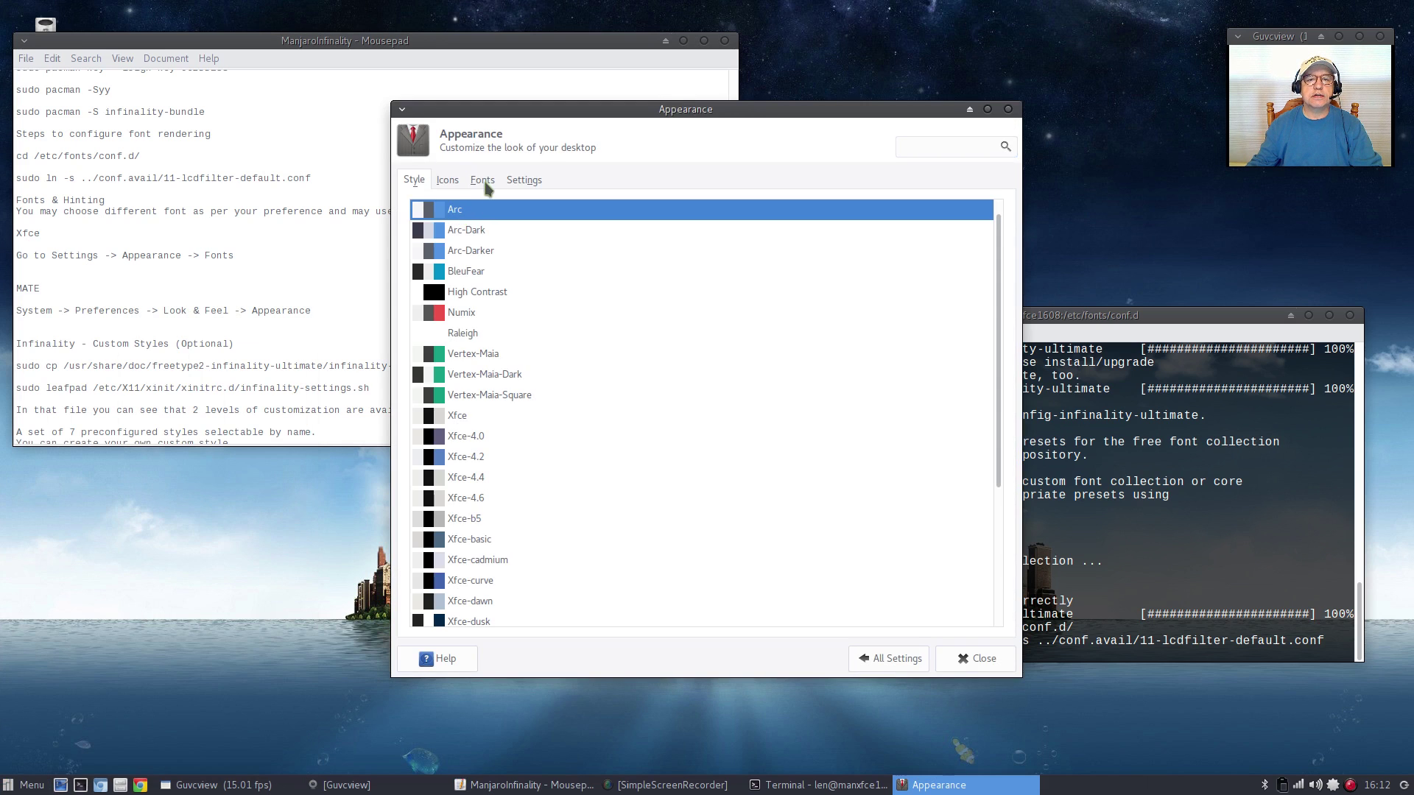
left_click(485, 184)
left_click_drag(686, 113, 564, 192)
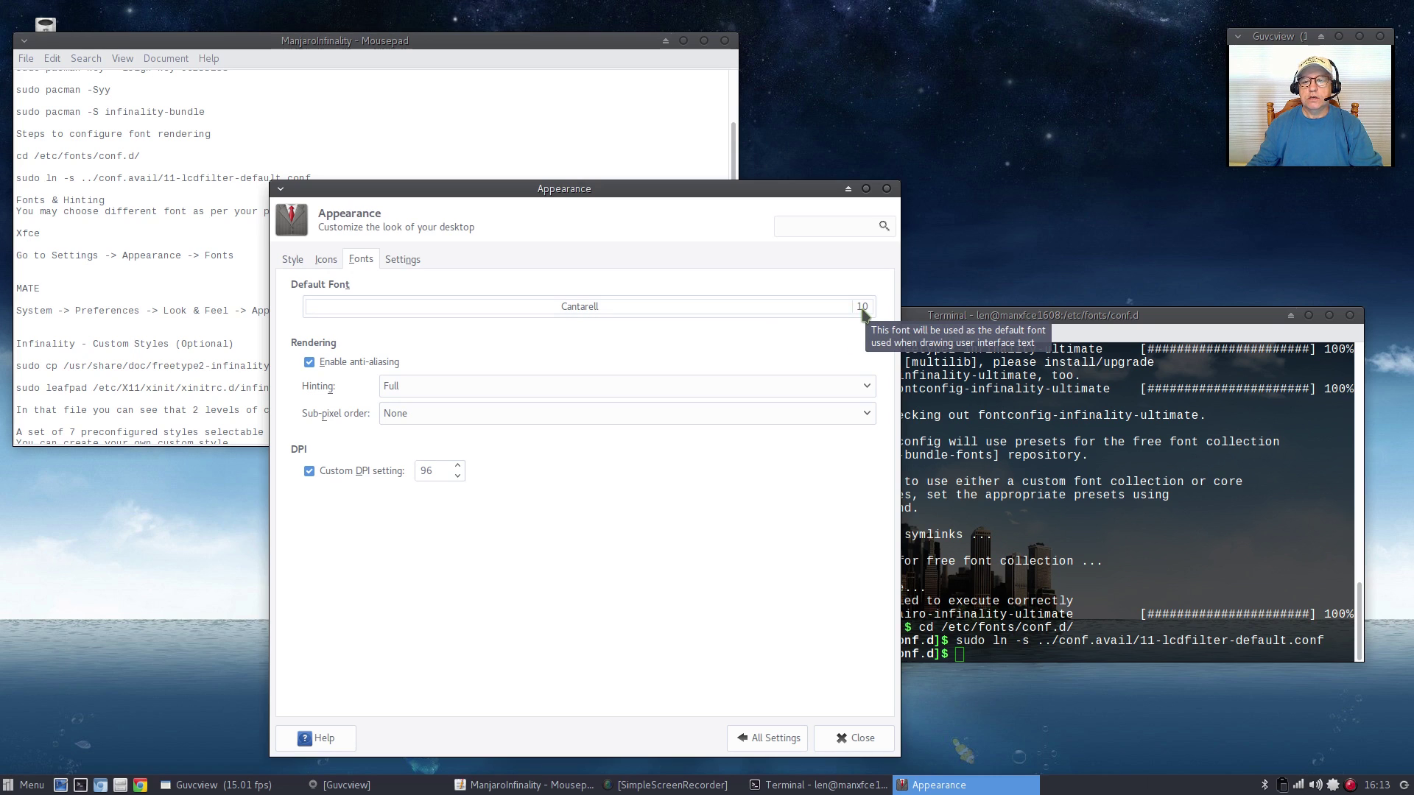
Choose Droid Sans, size 11, in the default font chooser and apply it
left_click(584, 308)
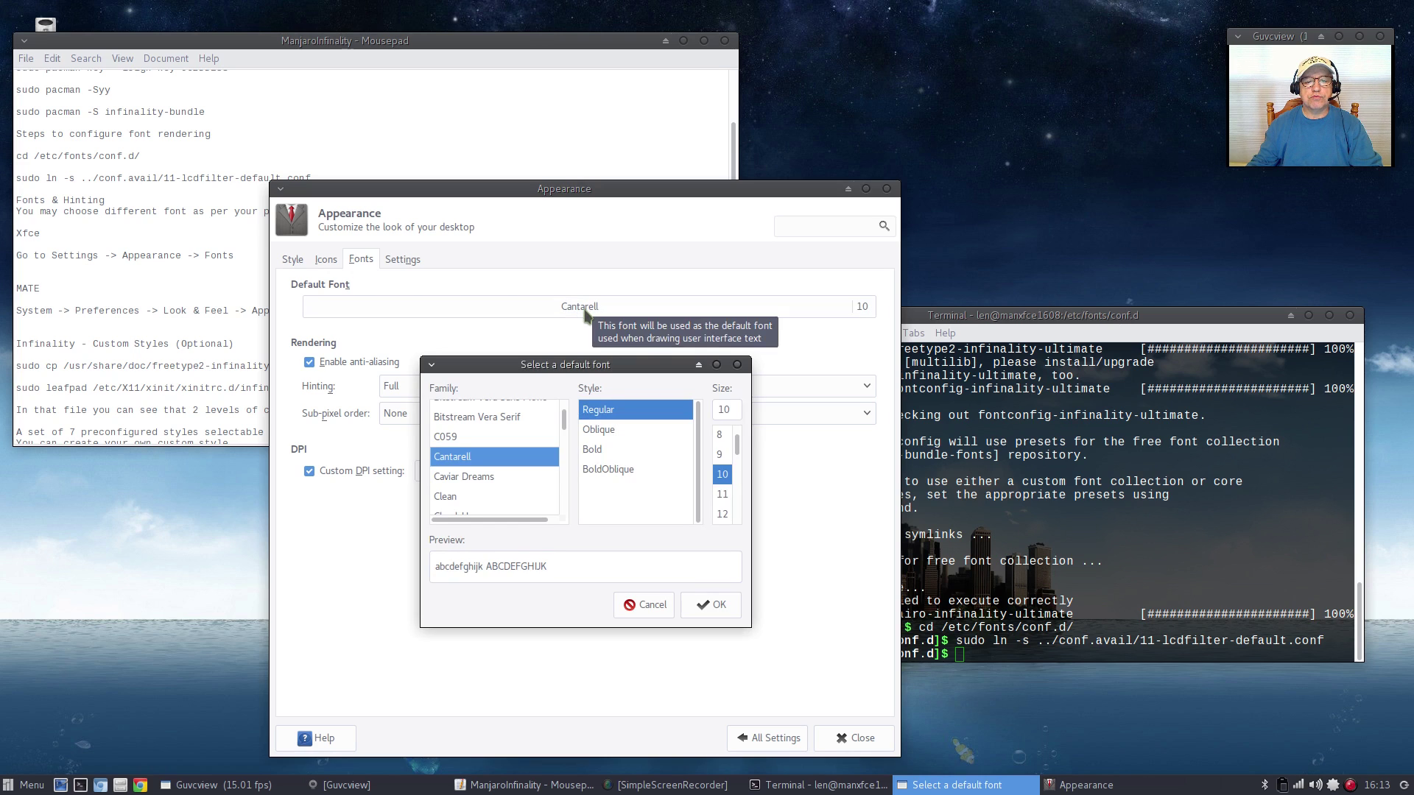
left_click_drag(567, 417, 565, 442)
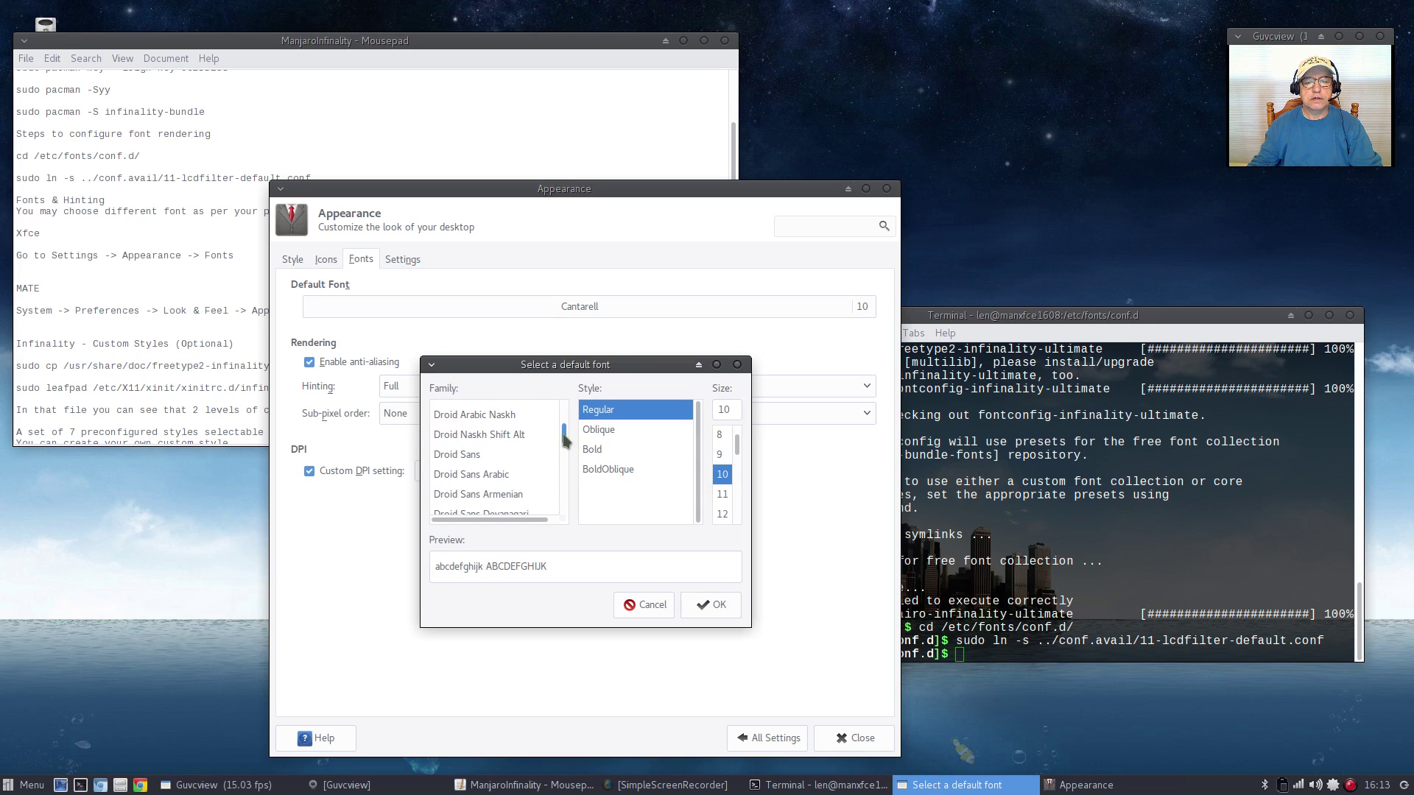
left_click(461, 462)
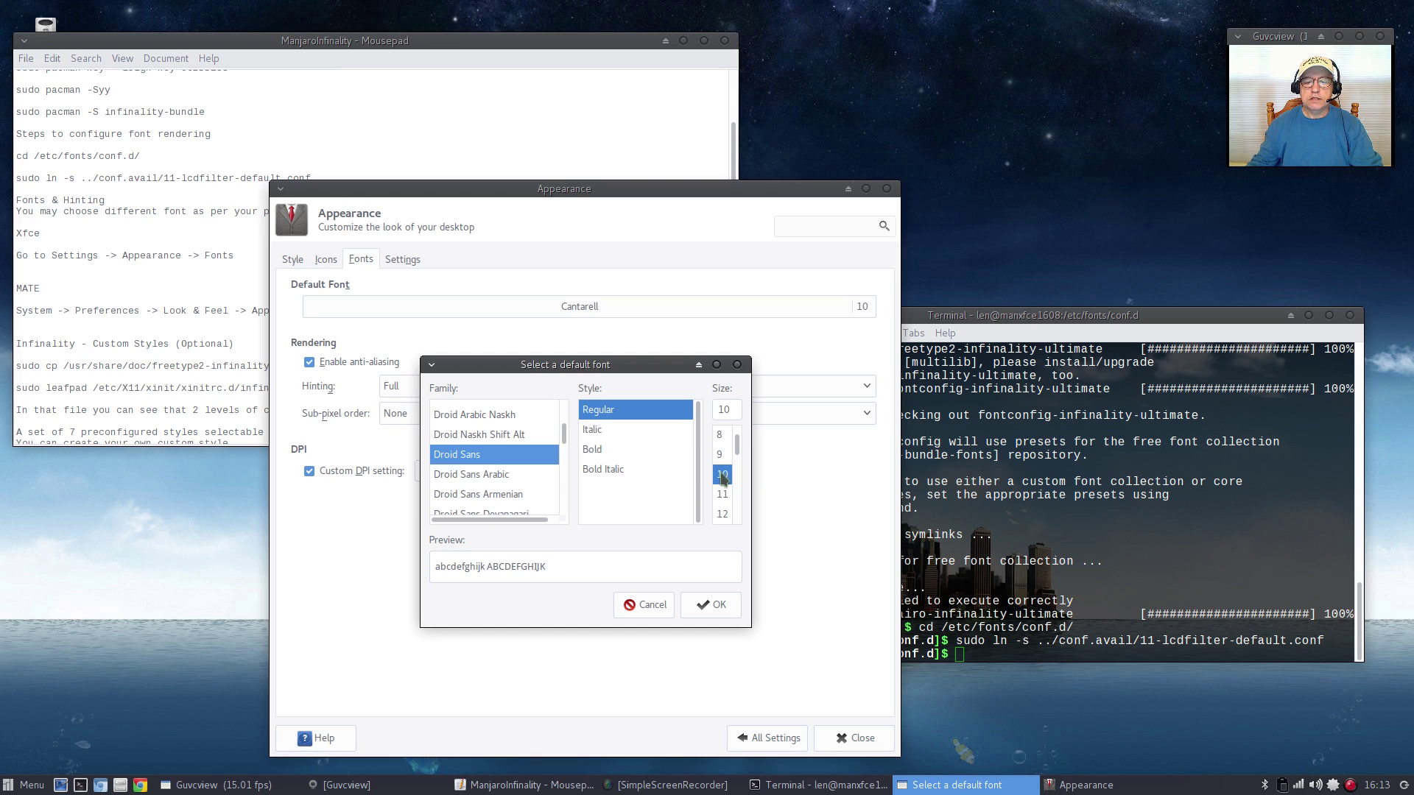
left_click(721, 497)
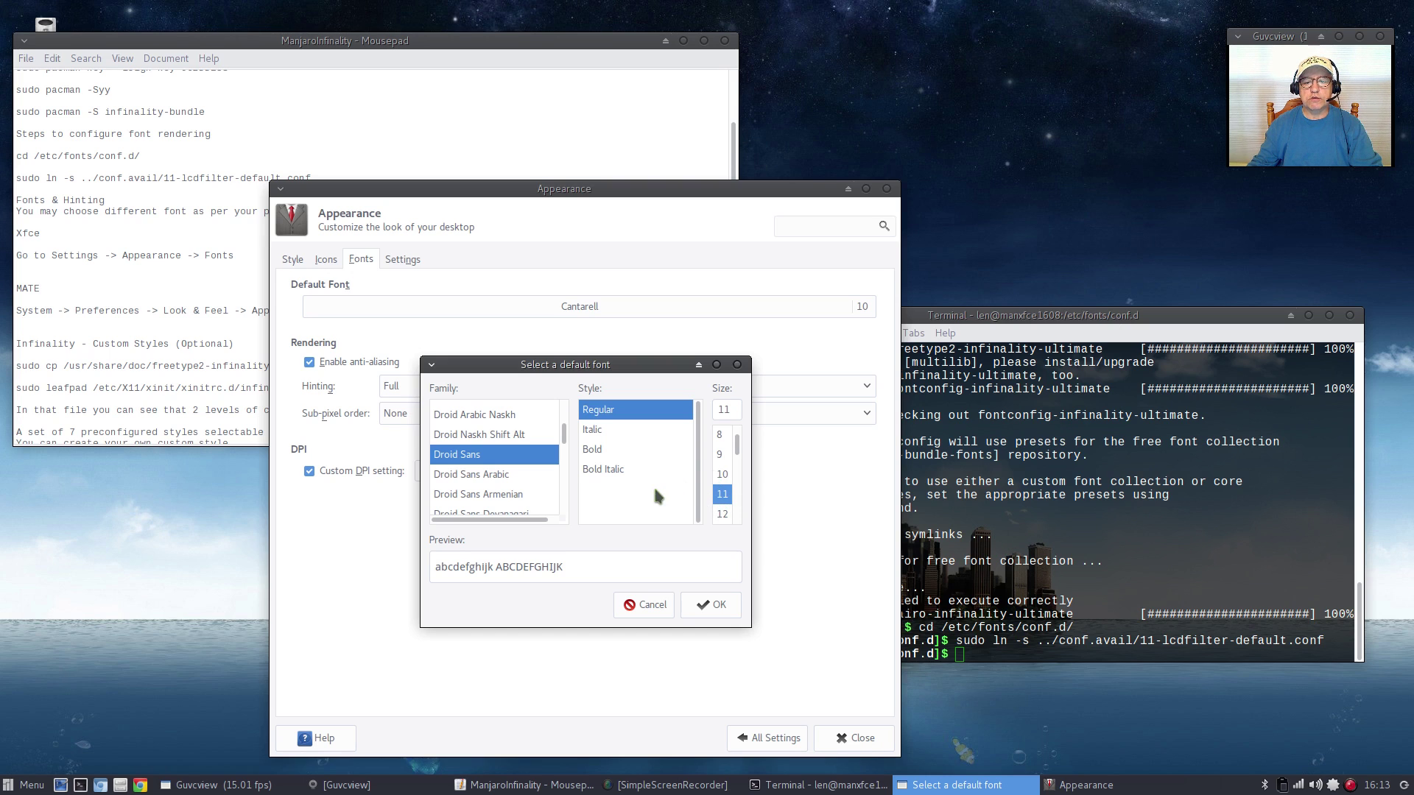
left_click(715, 611)
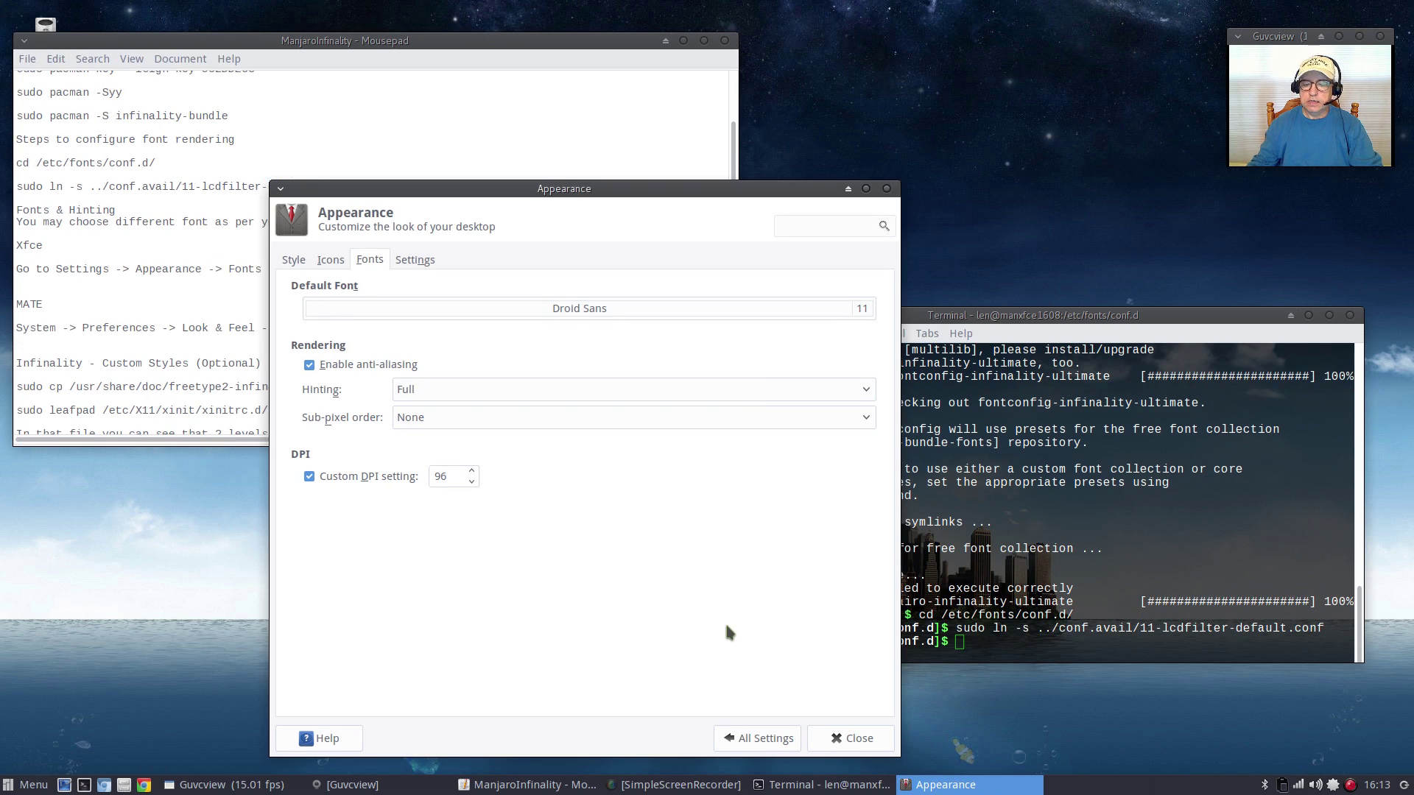
left_click_drag(364, 32, 432, 37)
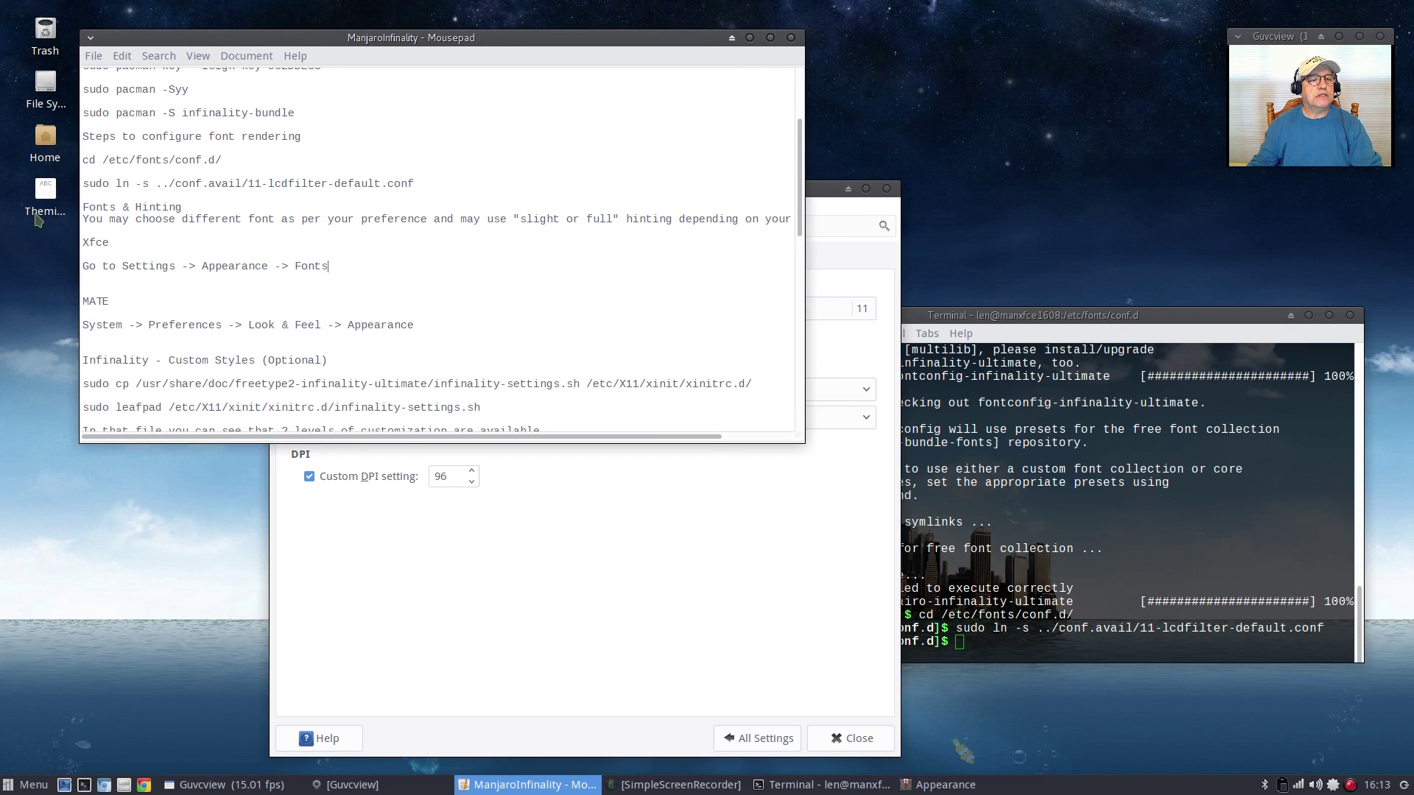
left_click_drag(303, 38, 246, 20)
Pick Slight for Hinting and RGB for Sub-pixel order, then close the dialog
left_click(802, 192)
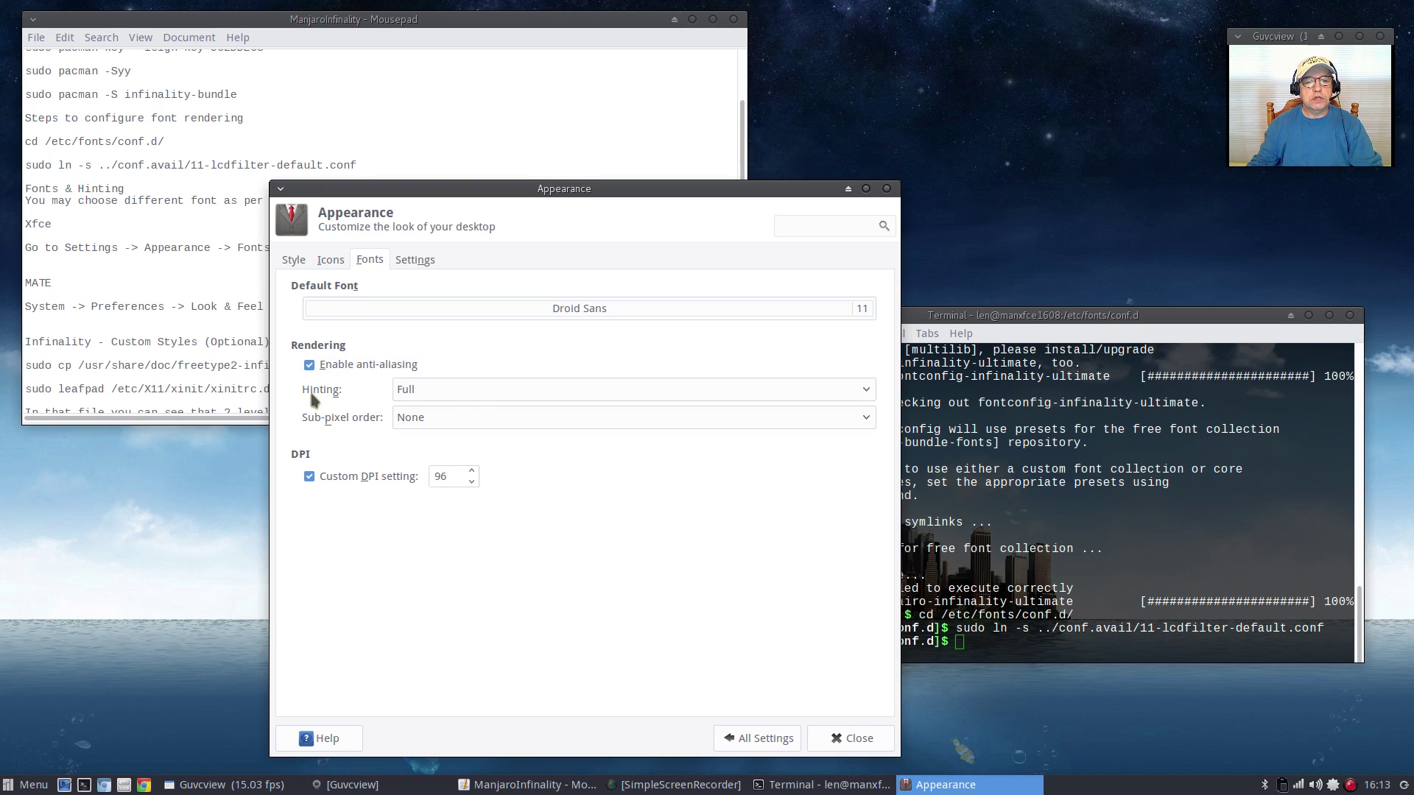
left_click(849, 396)
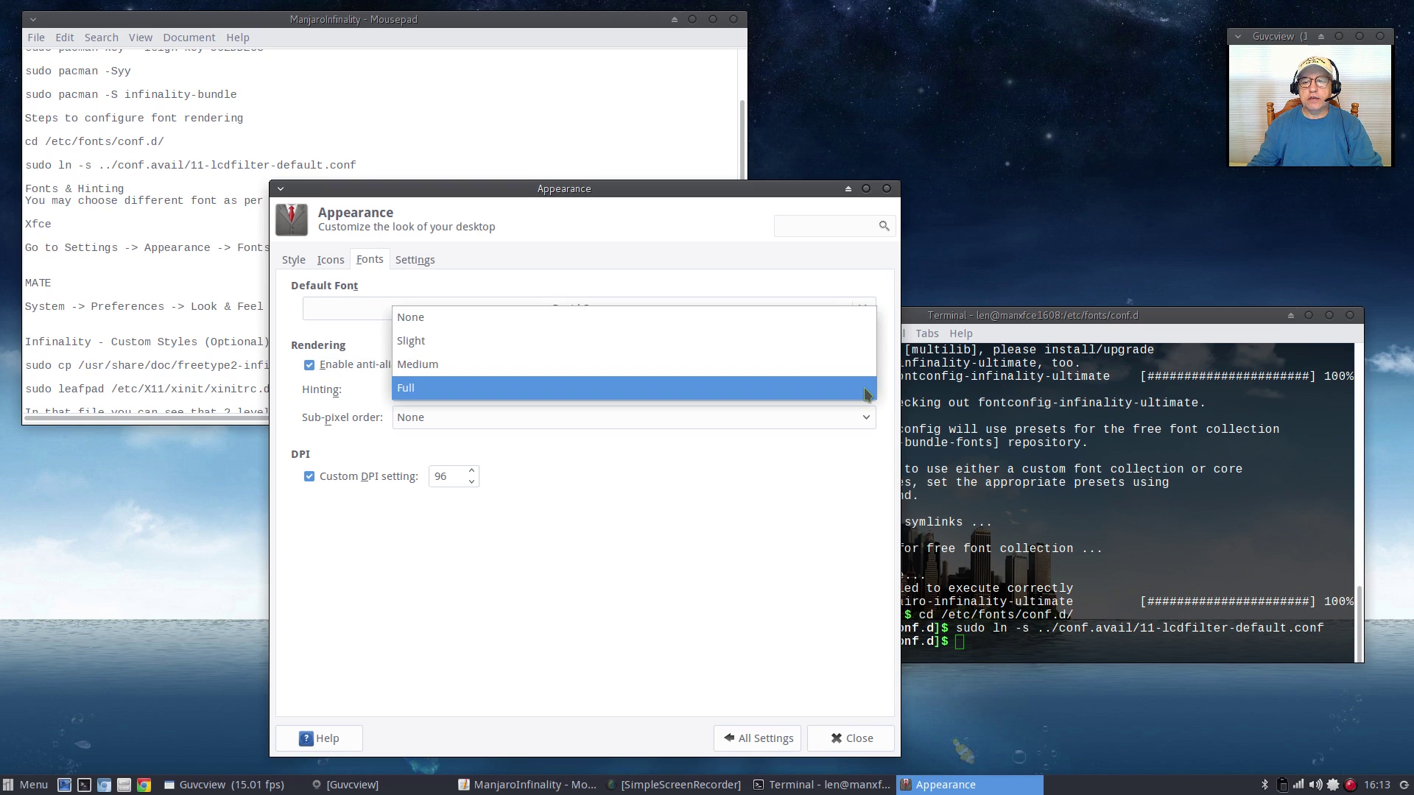
left_click(840, 356)
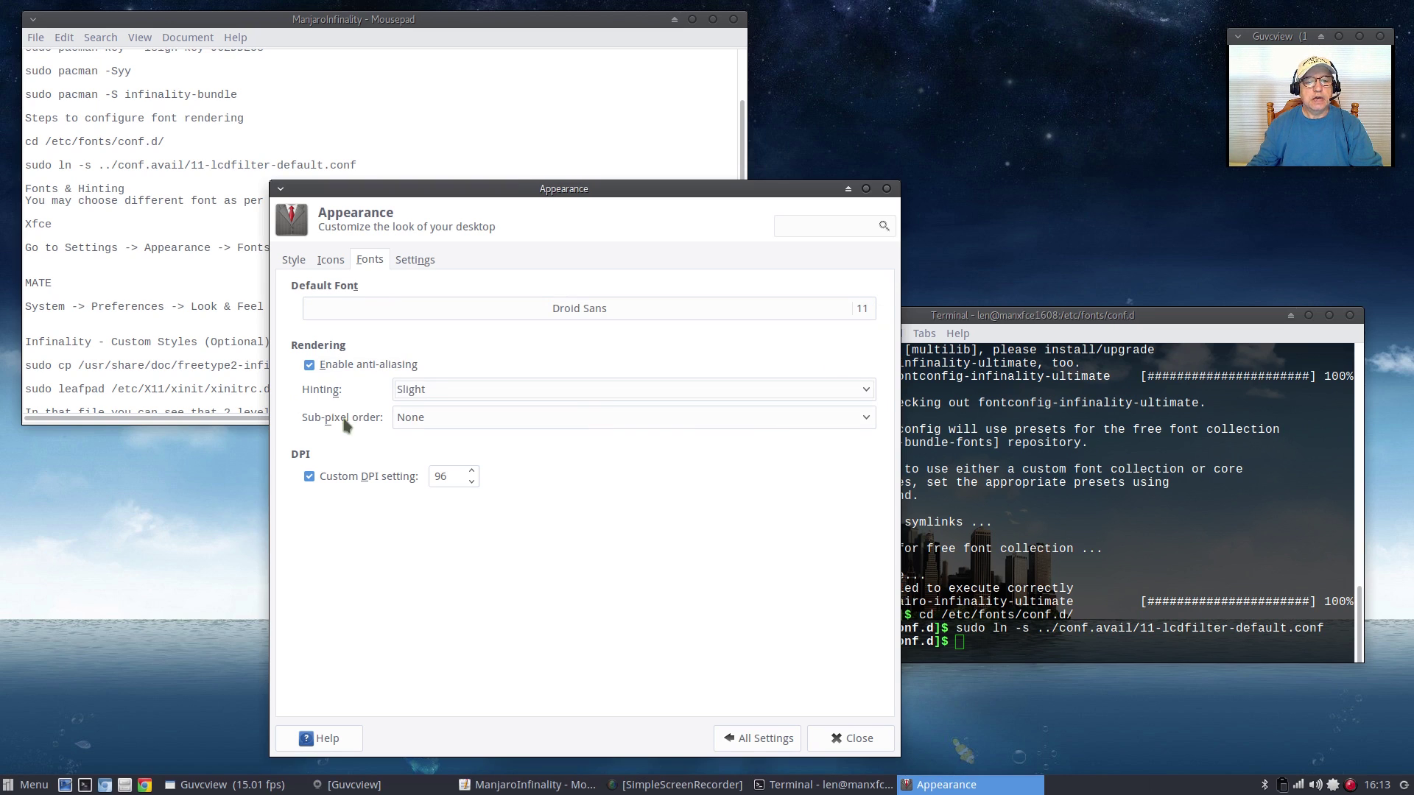
left_click(865, 419)
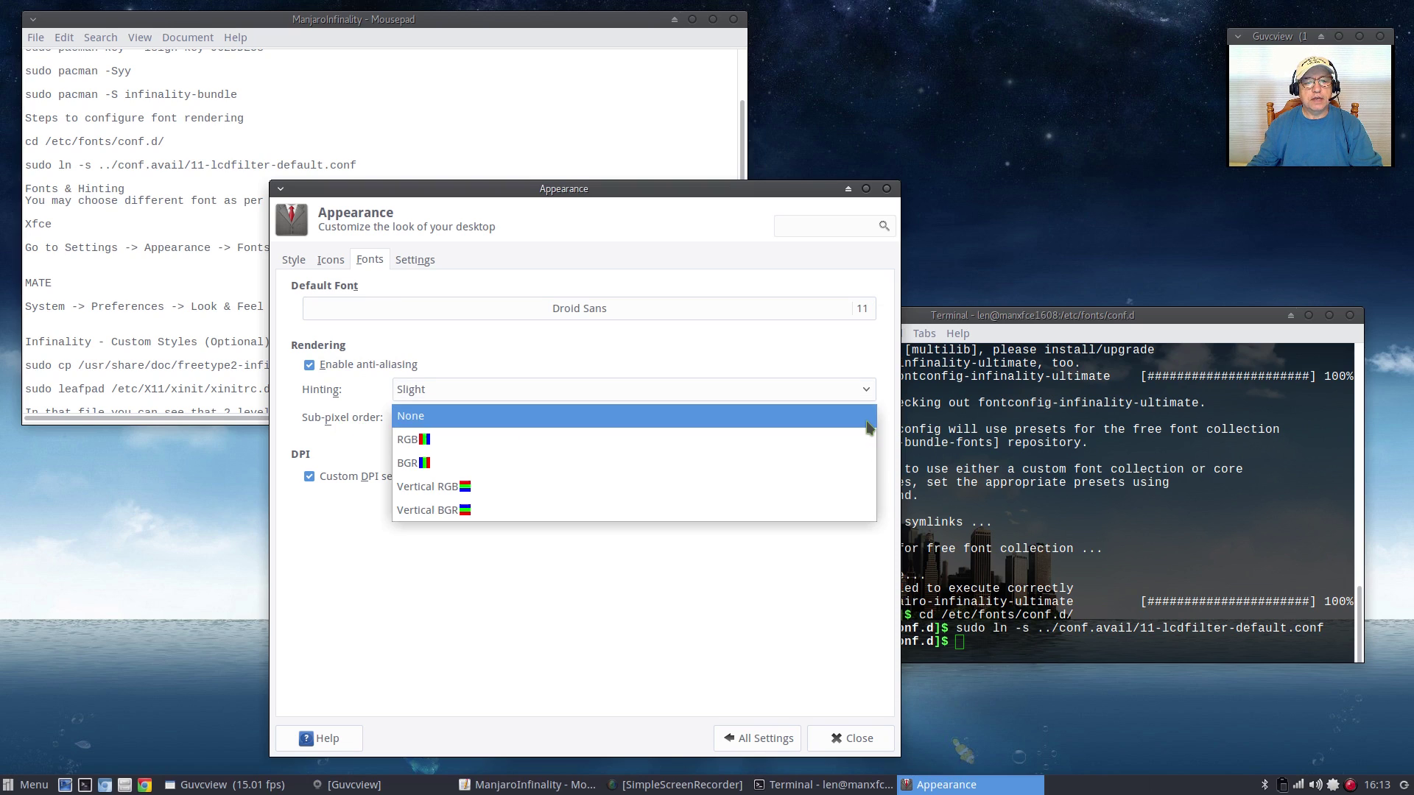
left_click(815, 443)
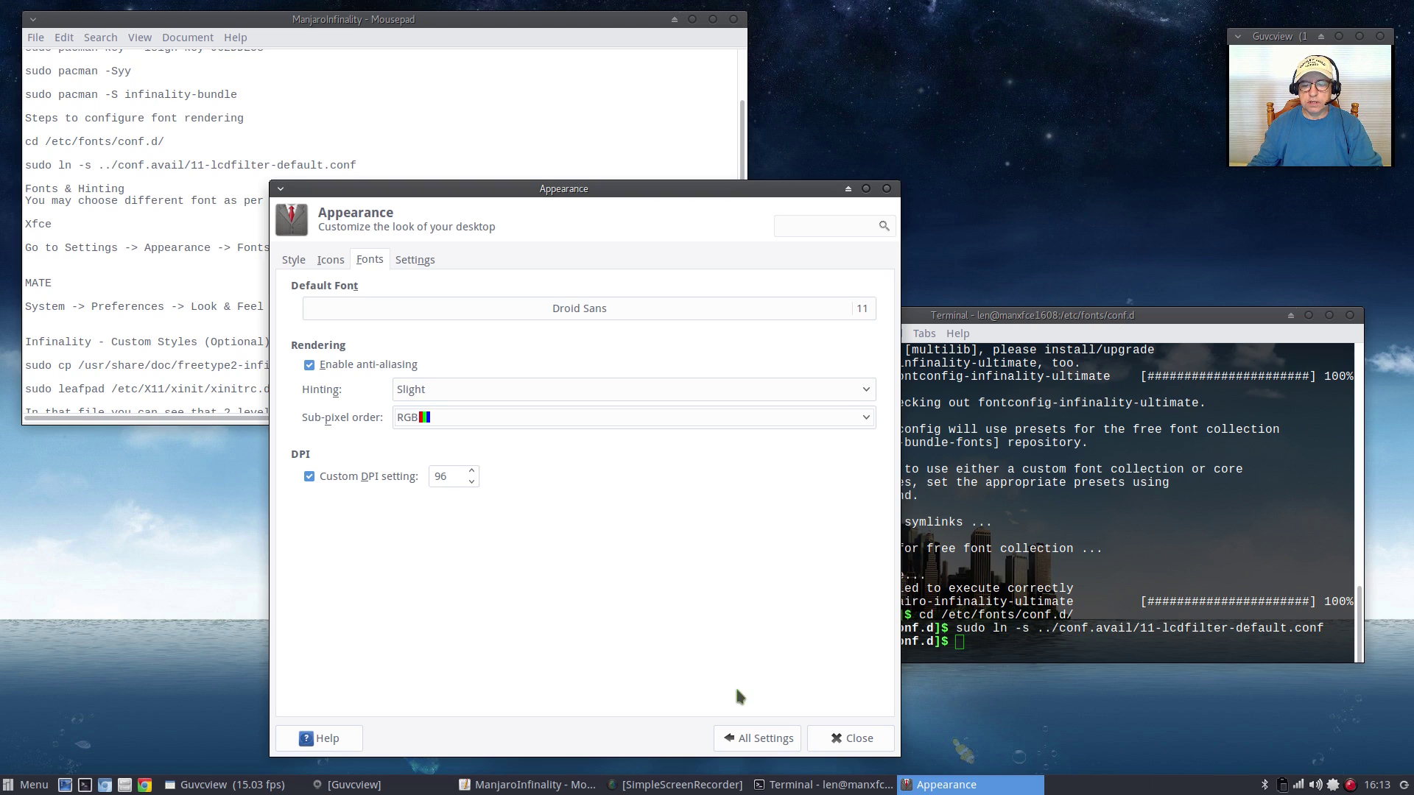
left_click(840, 739)
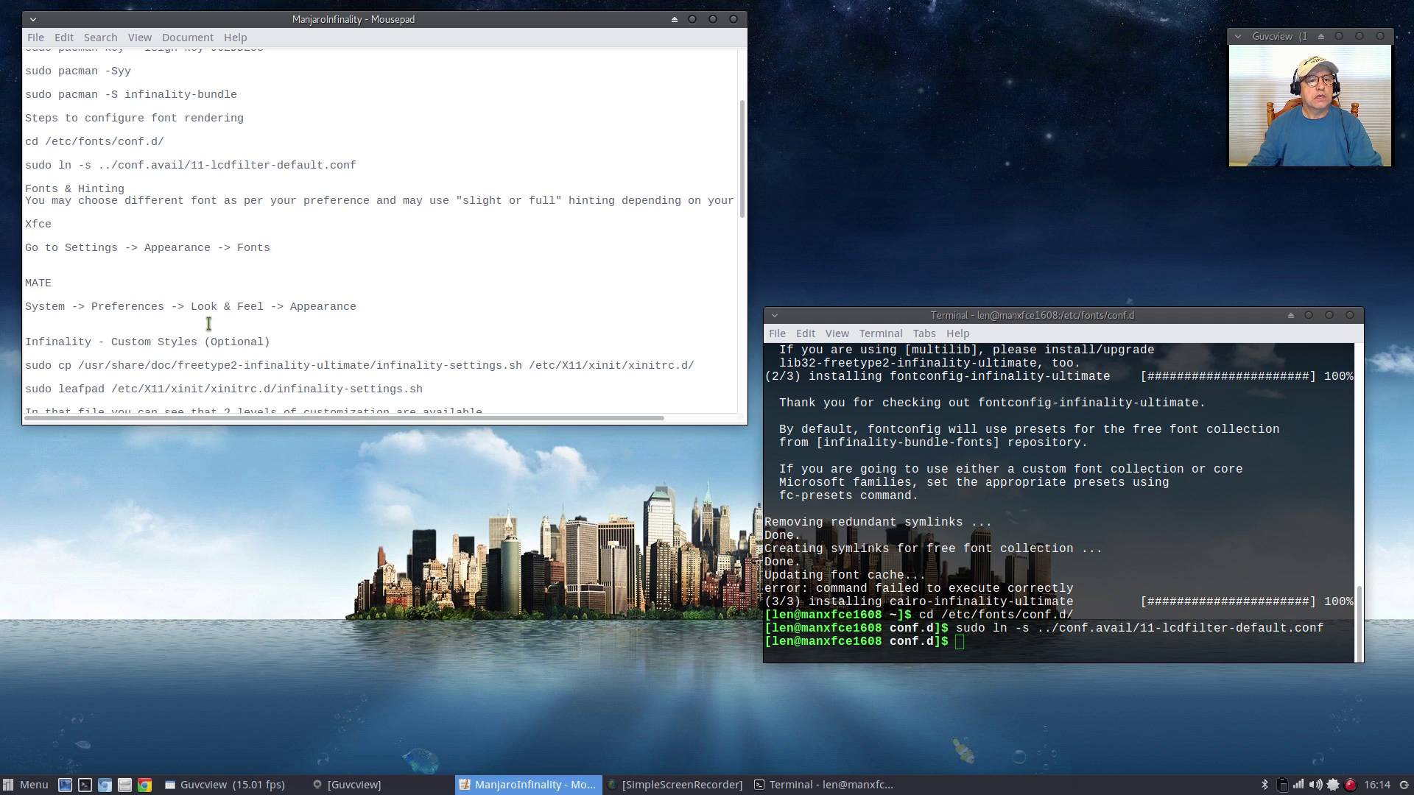
Copy the sudo cp line from the notes and run it to copy infinality-settings.sh into /etc/X11/xinit/xinitrc.d/
scroll(318, 339, "down", 5)
scroll(318, 339, "down", 2)
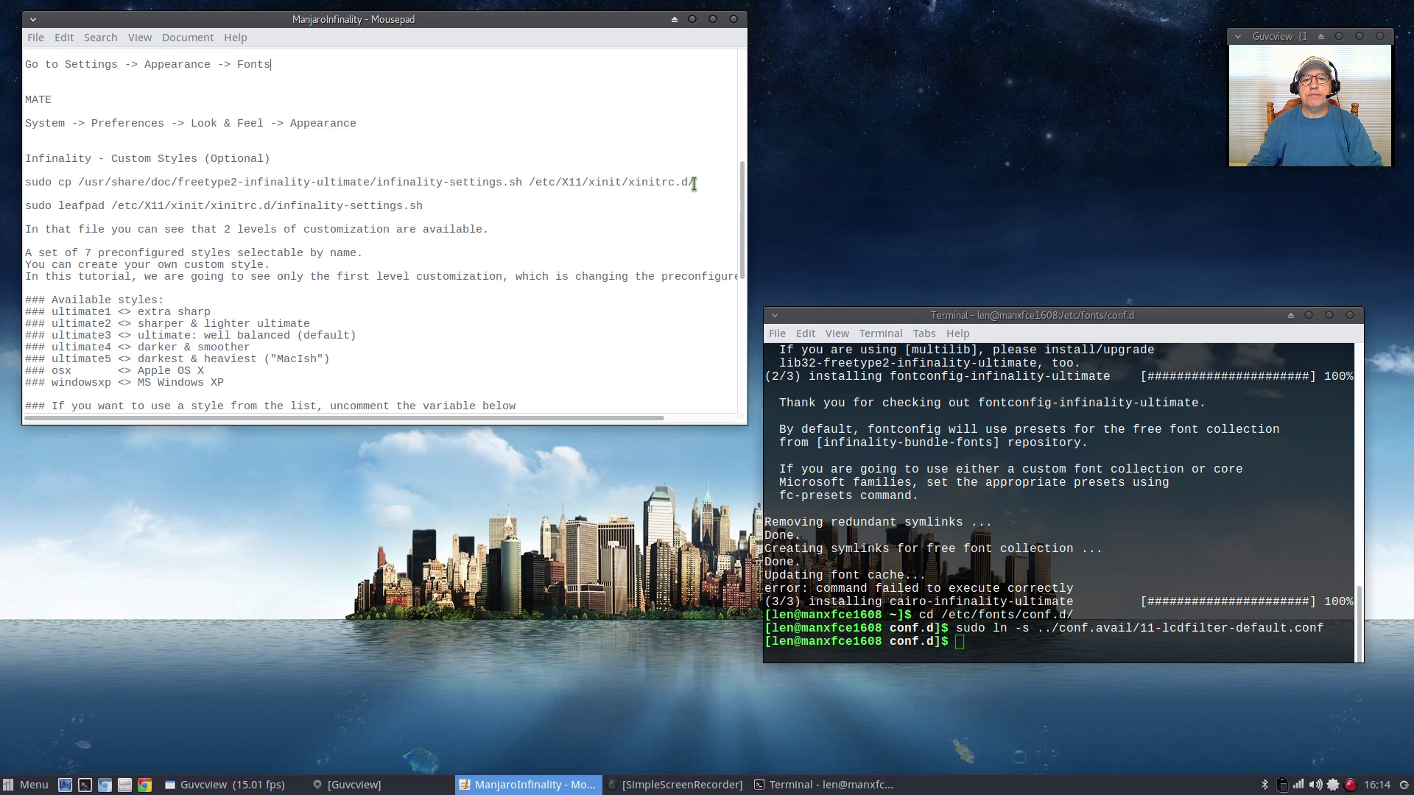
left_click_drag(696, 182, 25, 180)
right_click(79, 182)
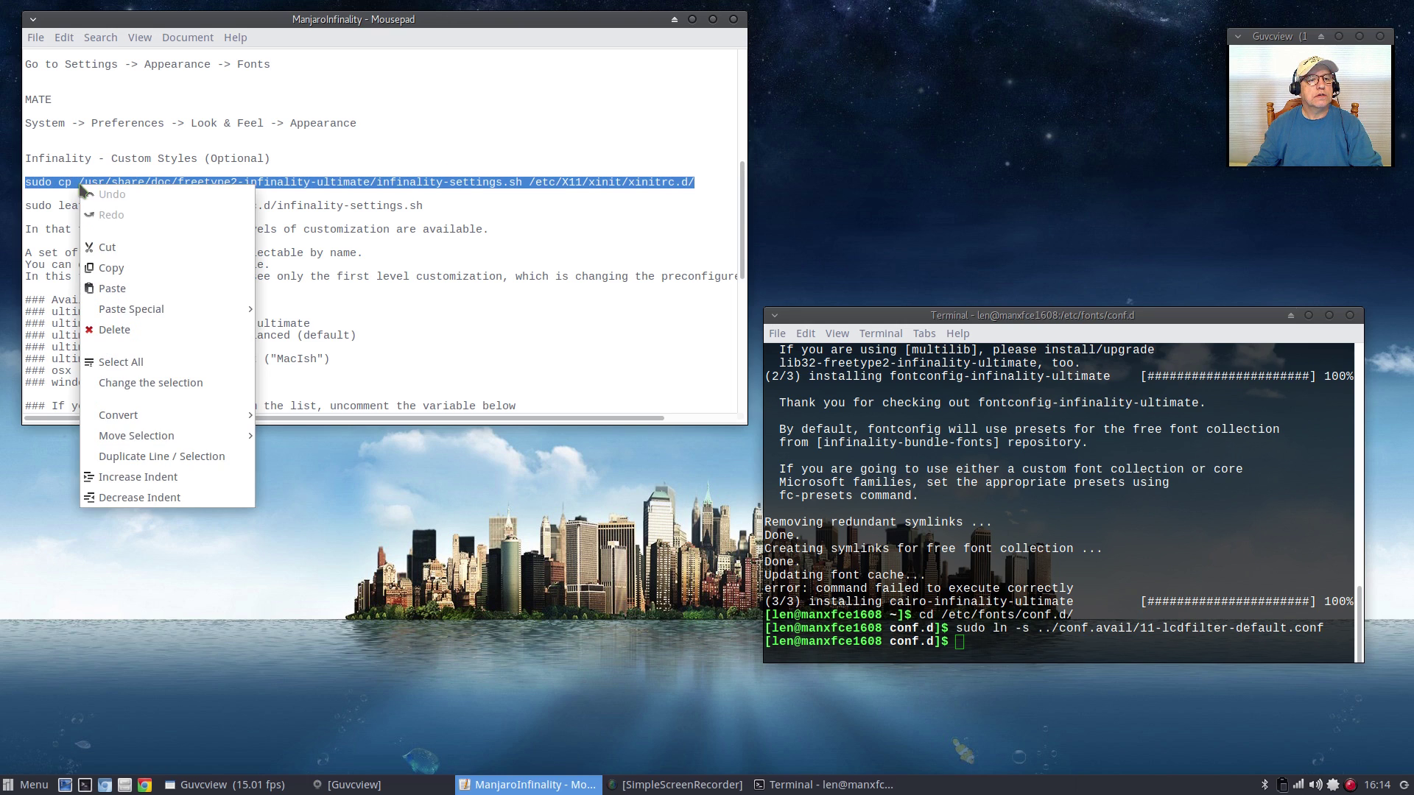
left_click(111, 268)
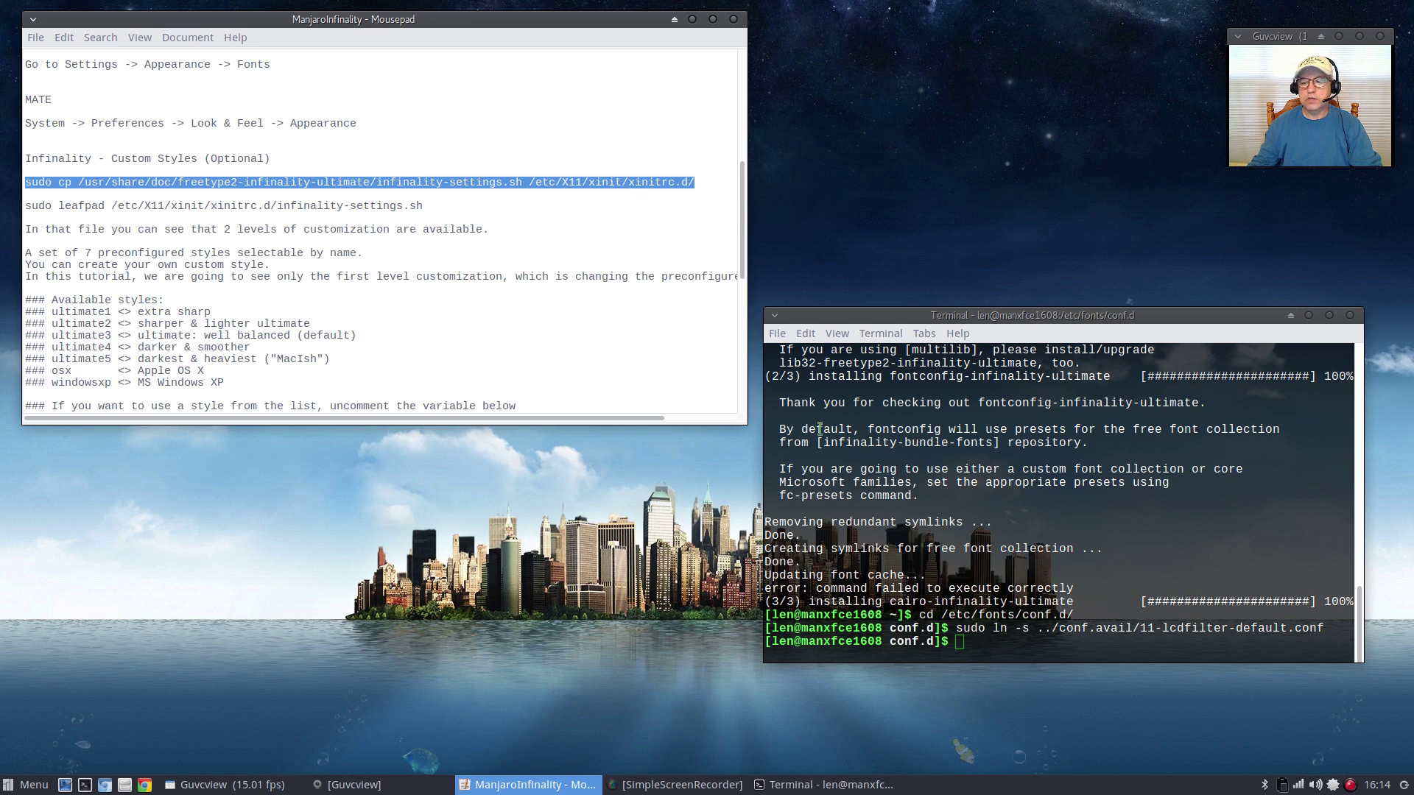
right_click(960, 643)
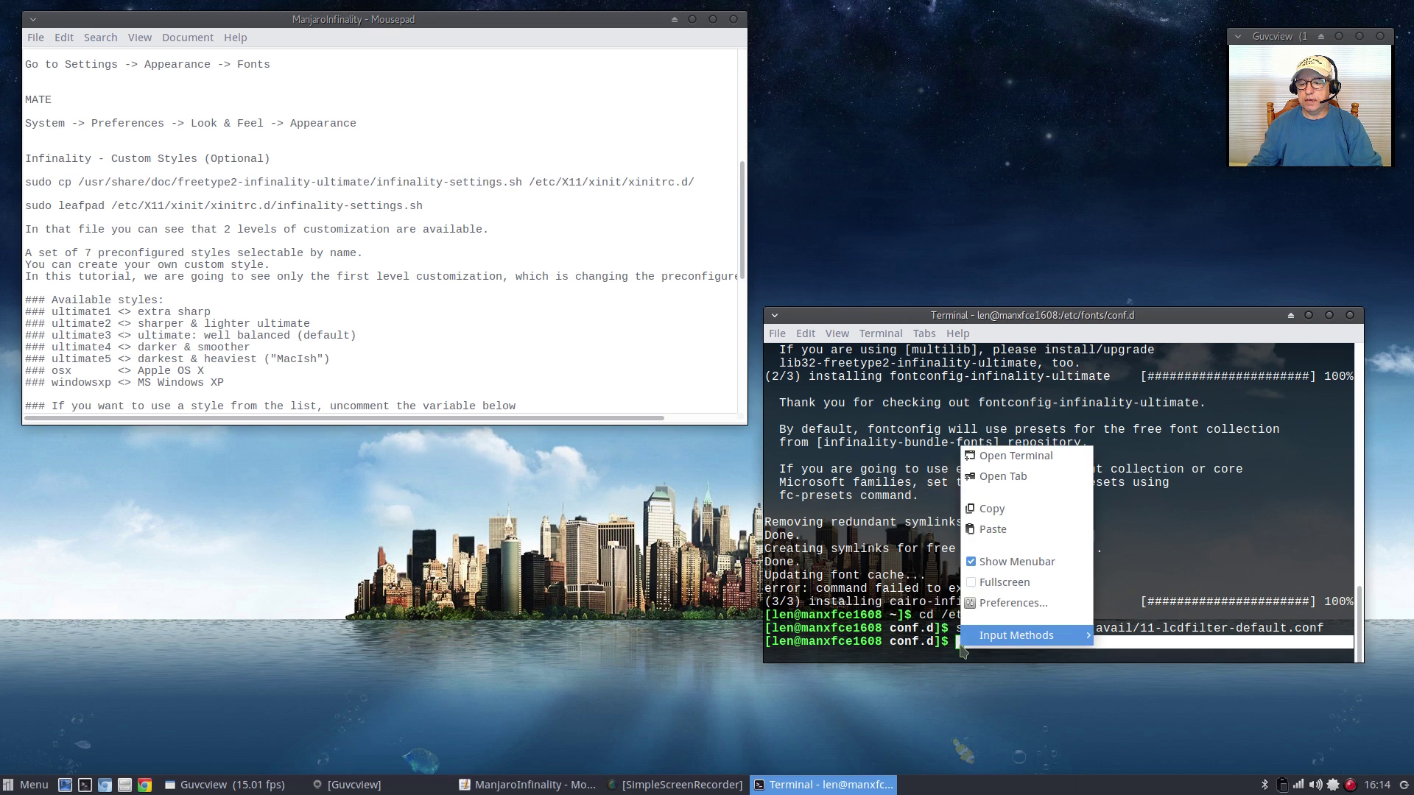
left_click(992, 530)
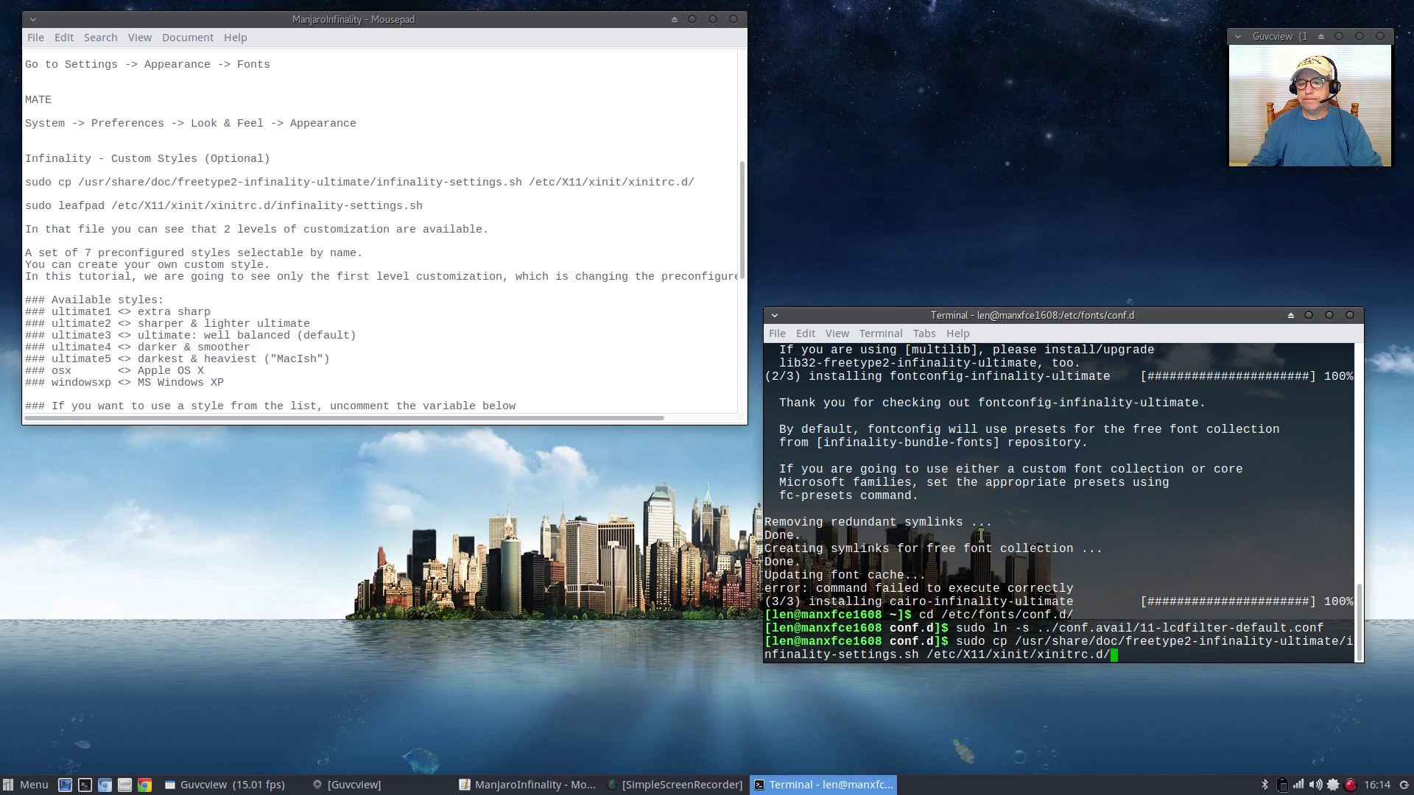
key("Return")
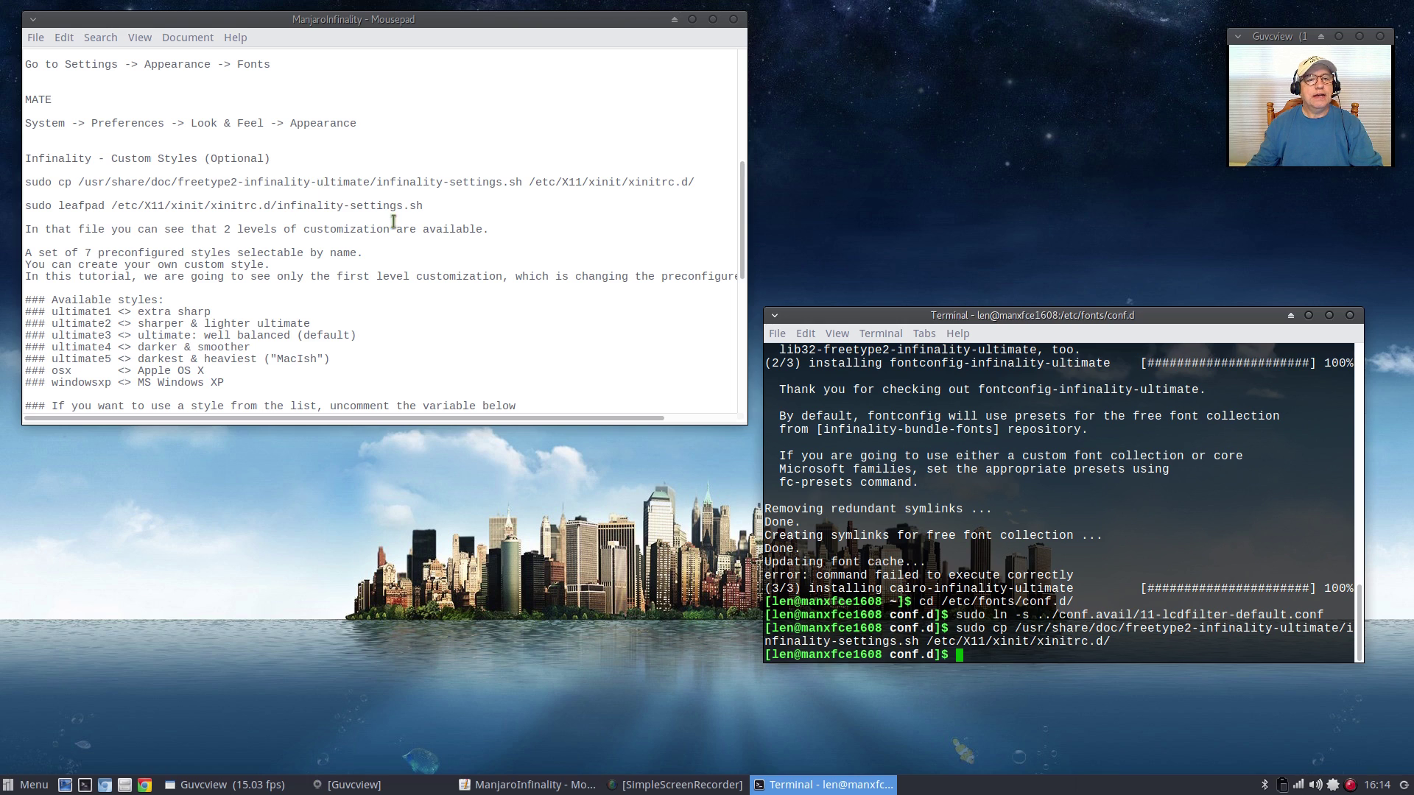
Copy the sudo leafpad line from the notes and run it to open the copied infinality-settings.sh
left_click_drag(426, 205, 7, 204)
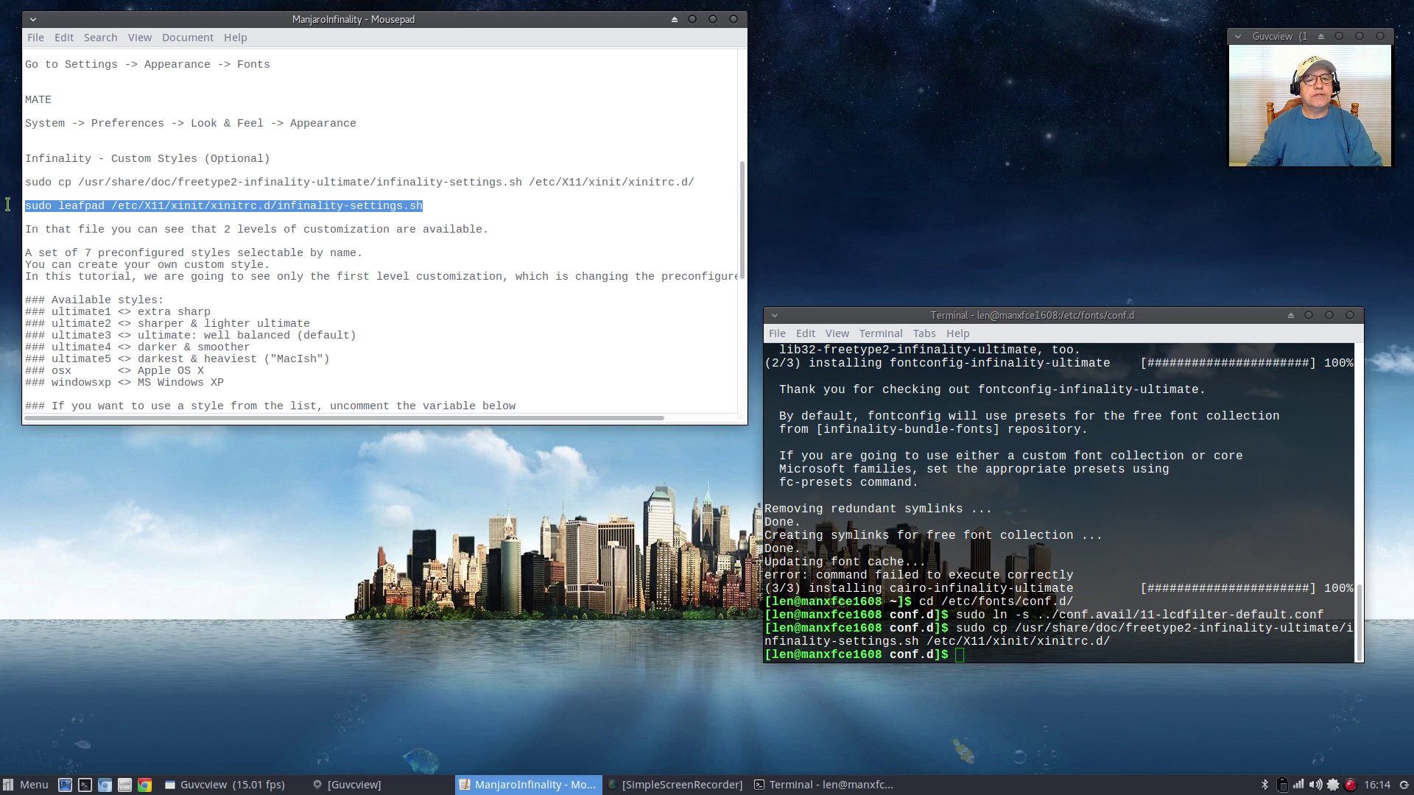
right_click(100, 208)
left_click(127, 292)
left_click(959, 655)
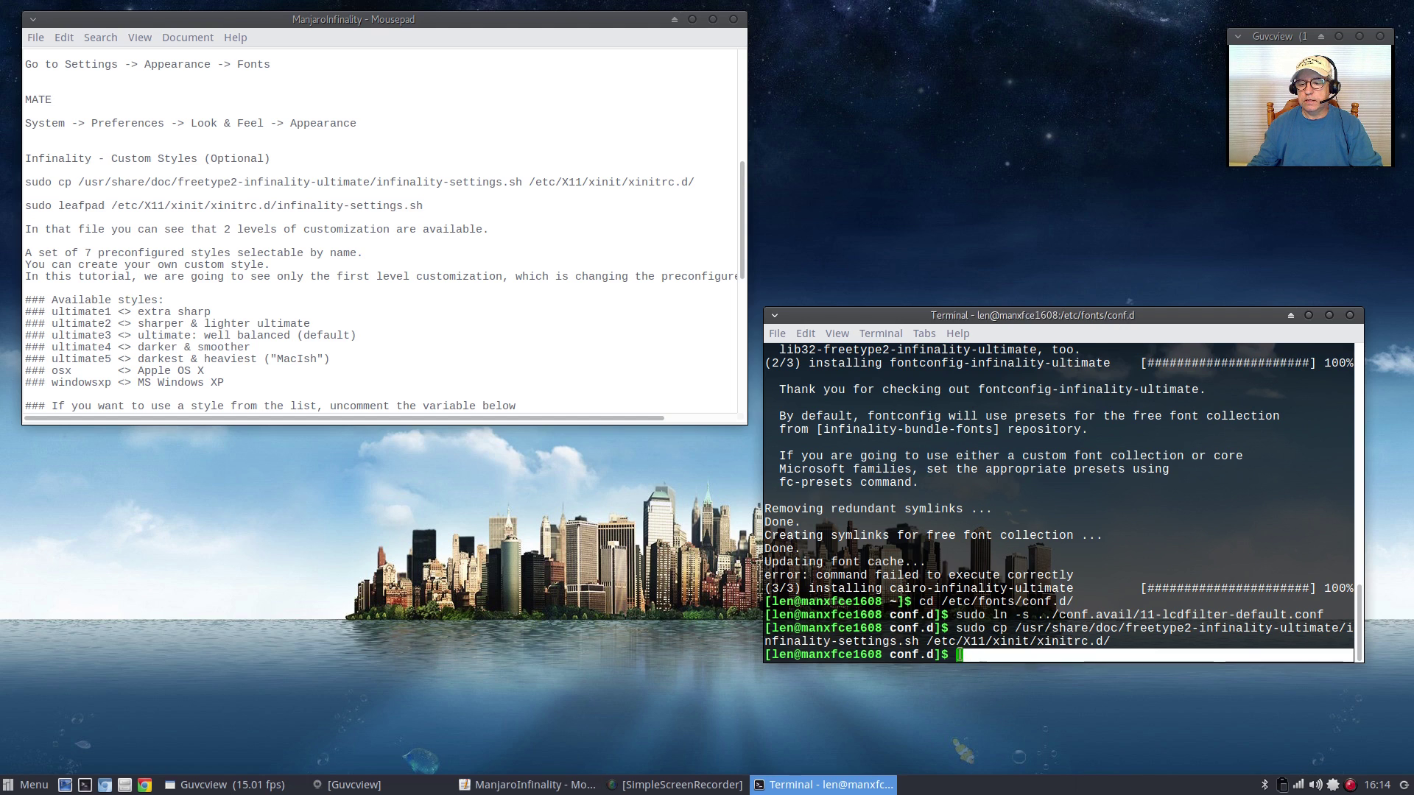
right_click(959, 654)
left_click(997, 547)
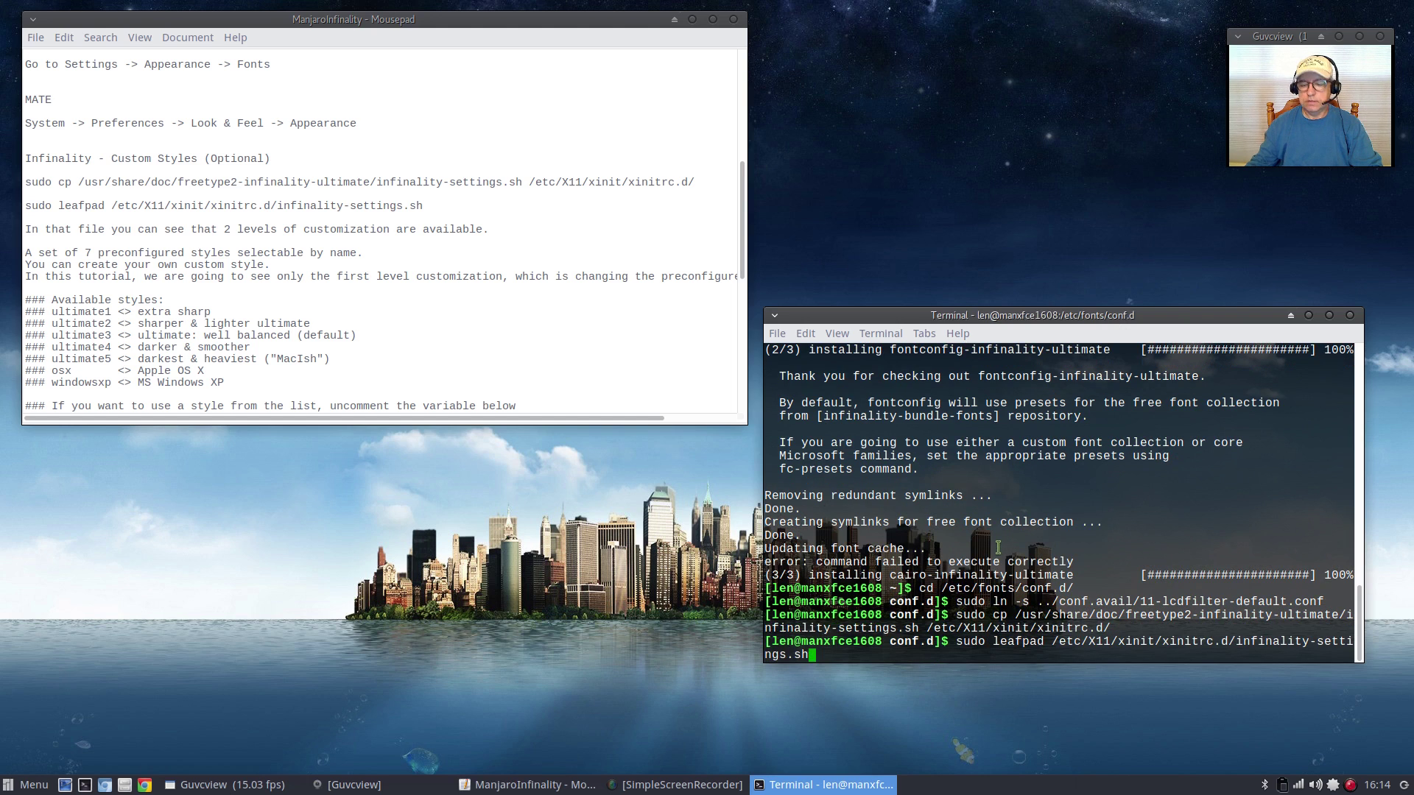
key("Return")
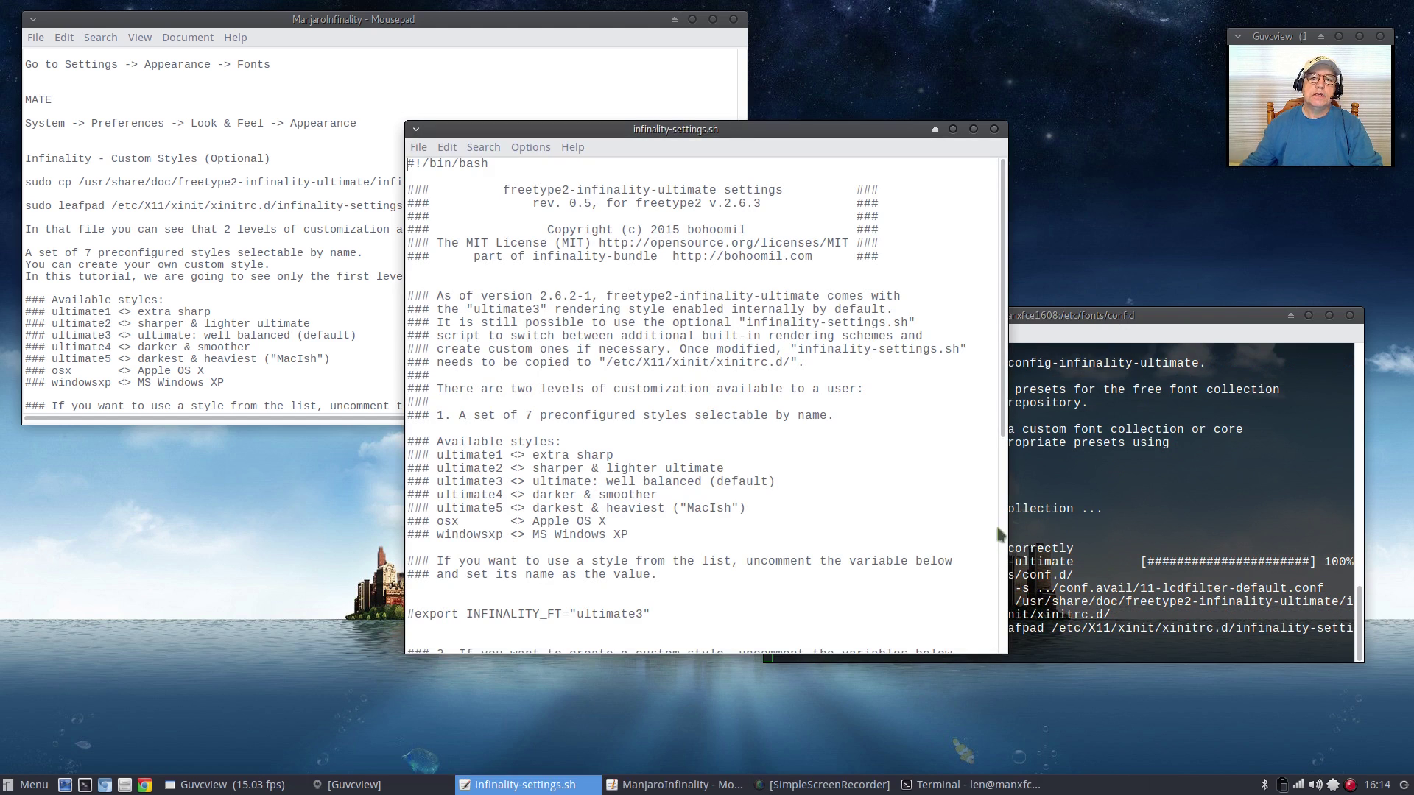
left_click_drag(725, 130, 879, 224)
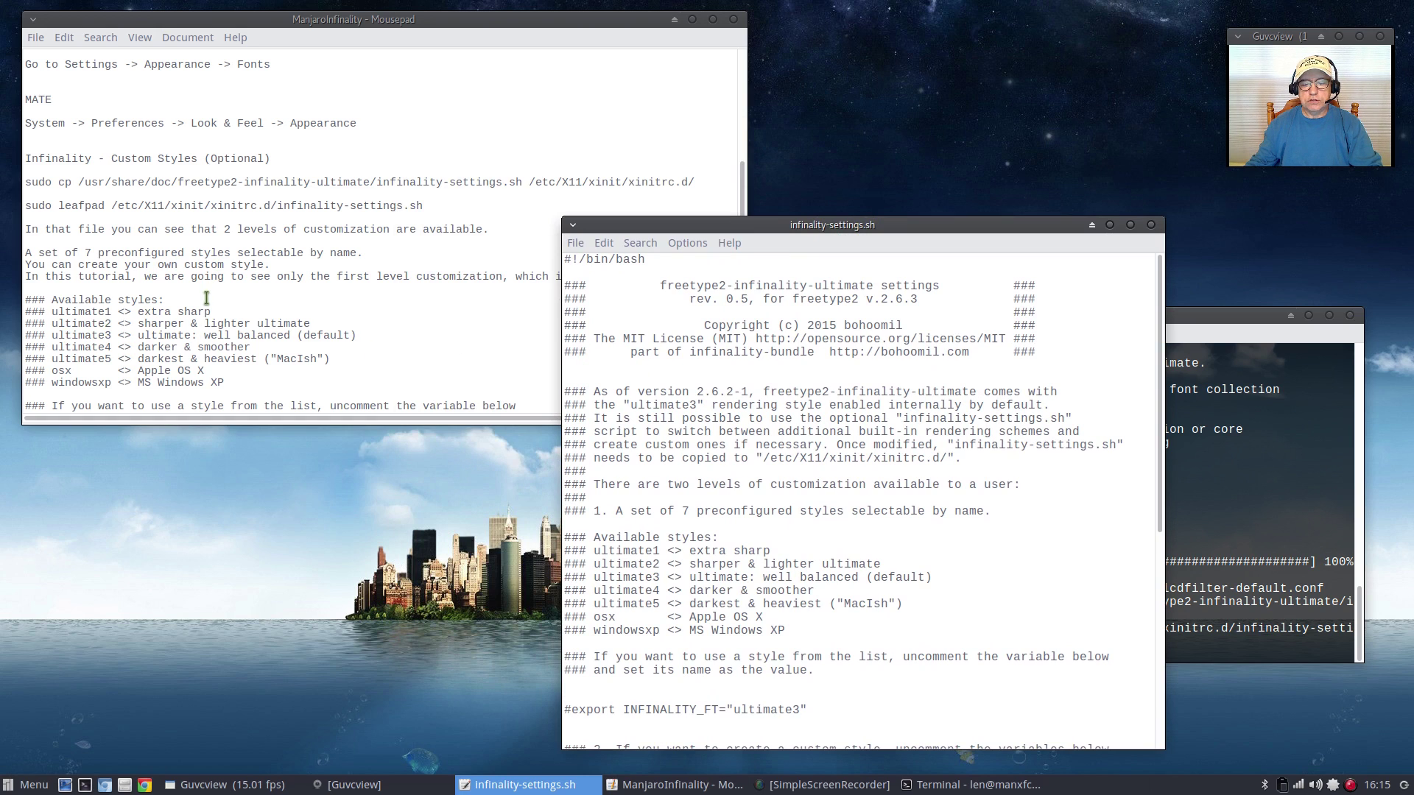
left_click(162, 332)
scroll(154, 221, "down", 3)
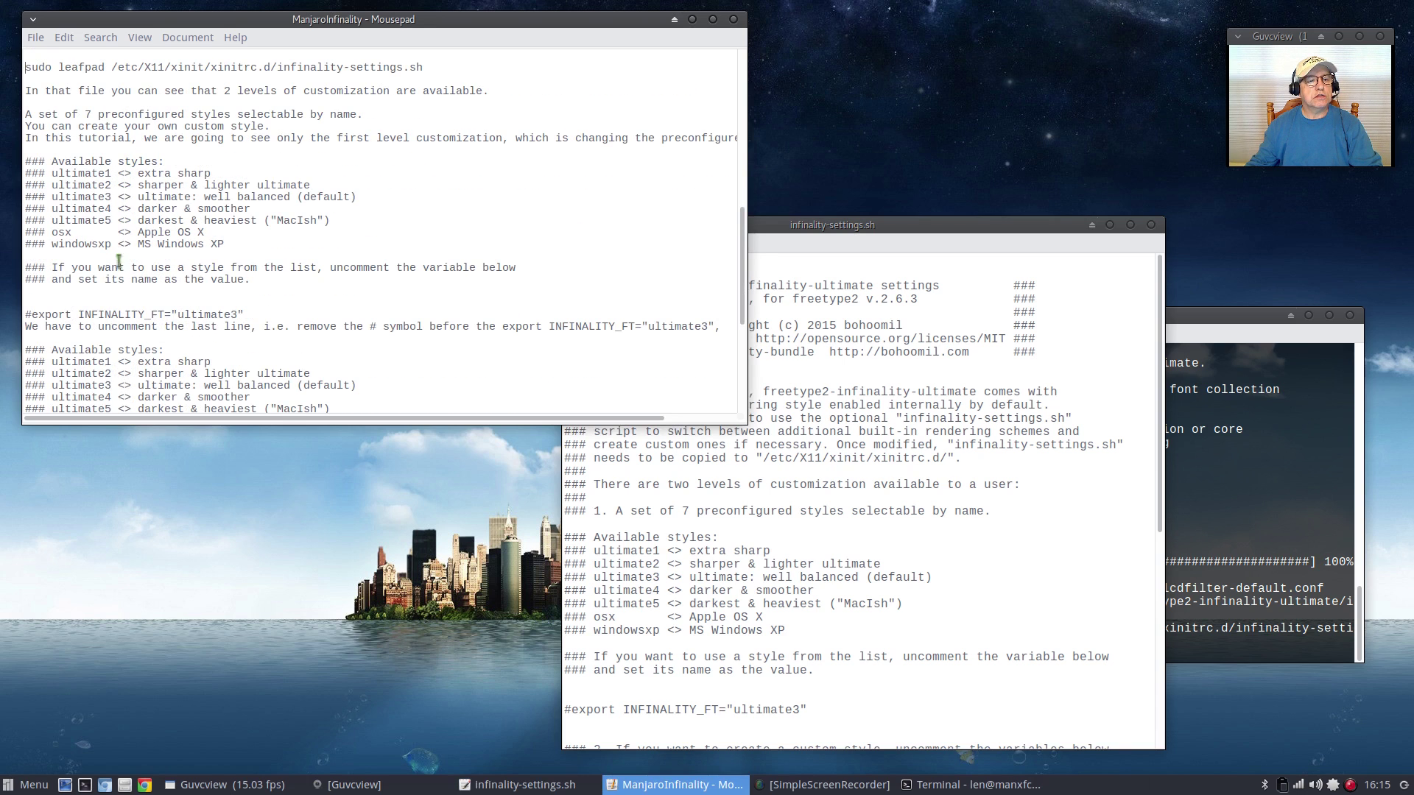
scroll(203, 309, "down", 3)
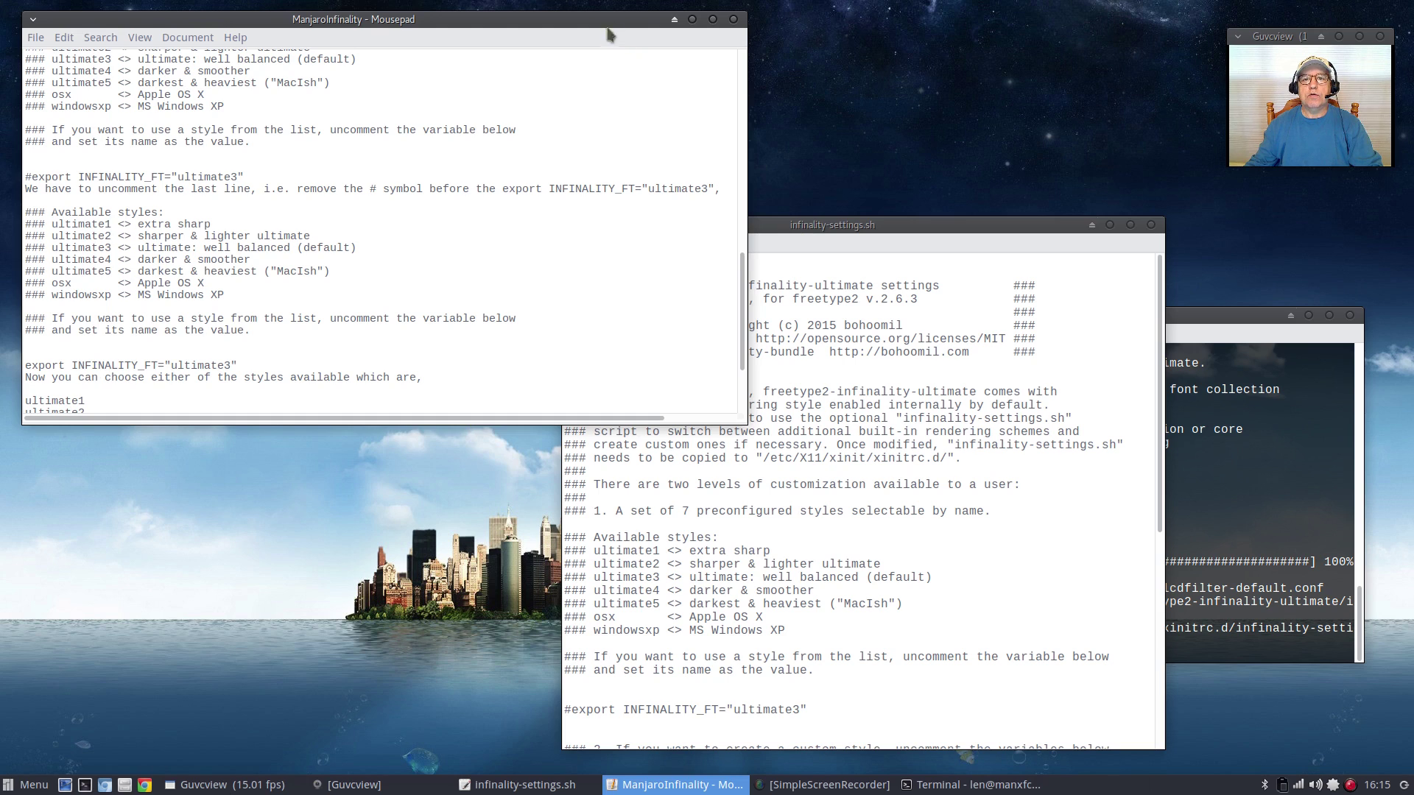
left_click(829, 227)
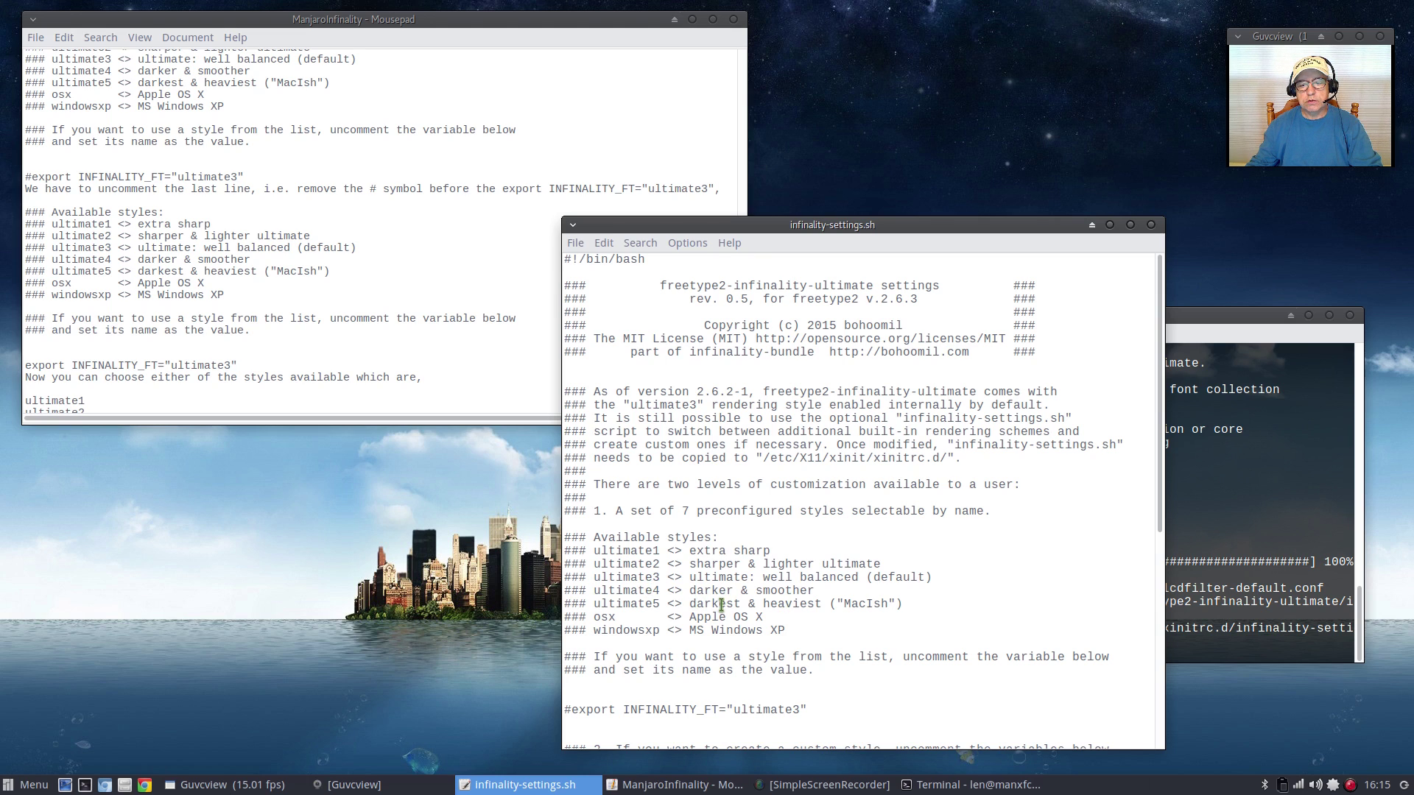
Uncomment the export INFINALITY_FT line and change its style from ultimate3 to ultimate5
left_click(573, 713)
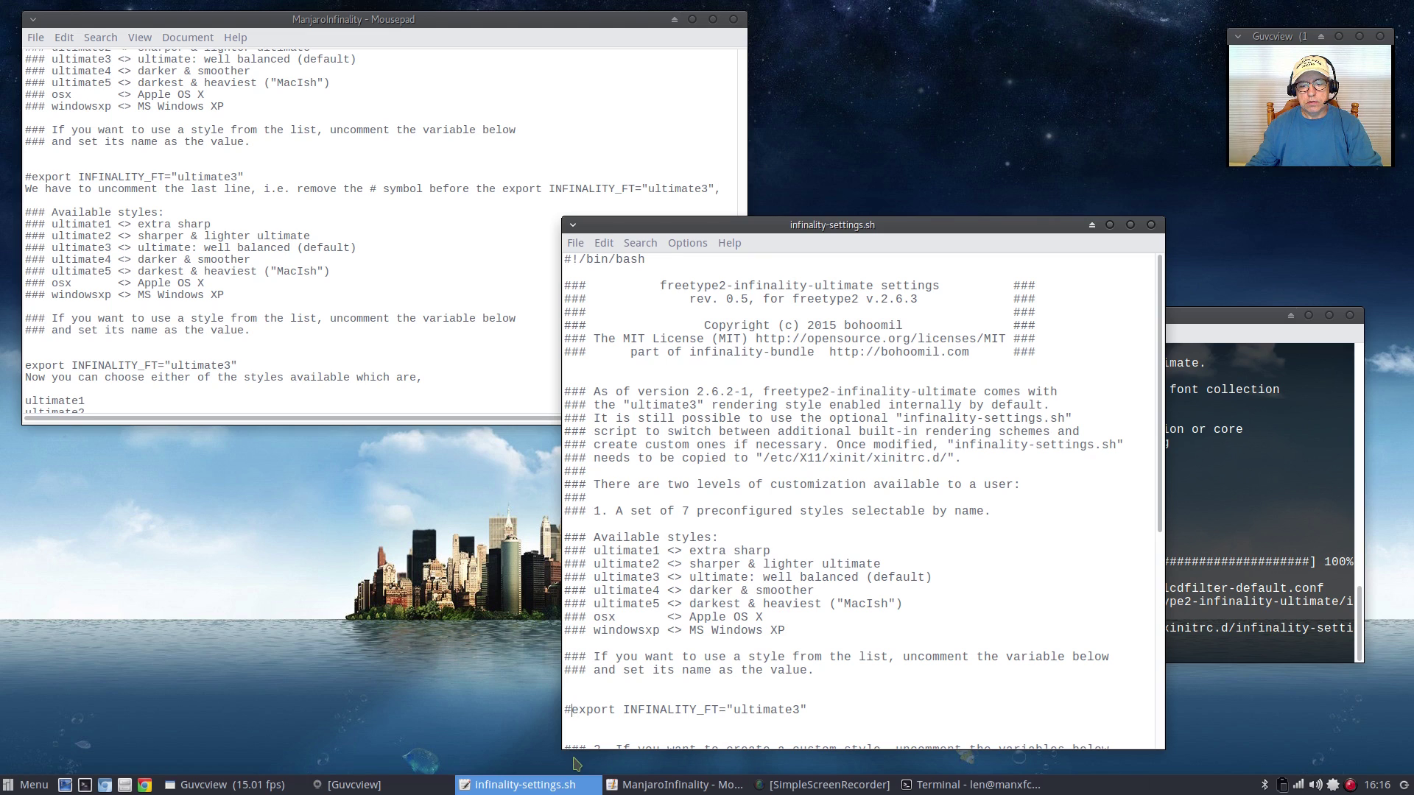
key("BackSpace")
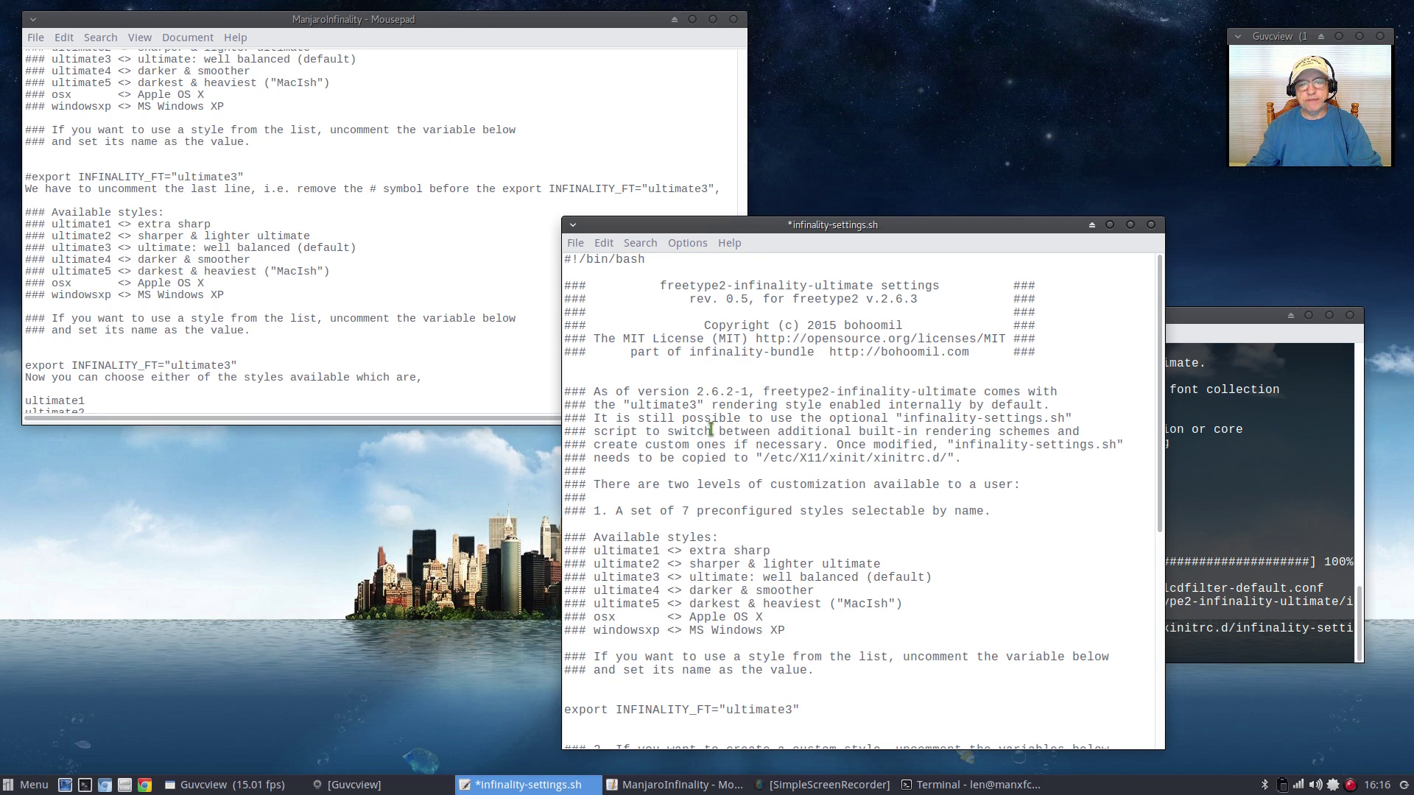
left_click_drag(344, 19, 439, 27)
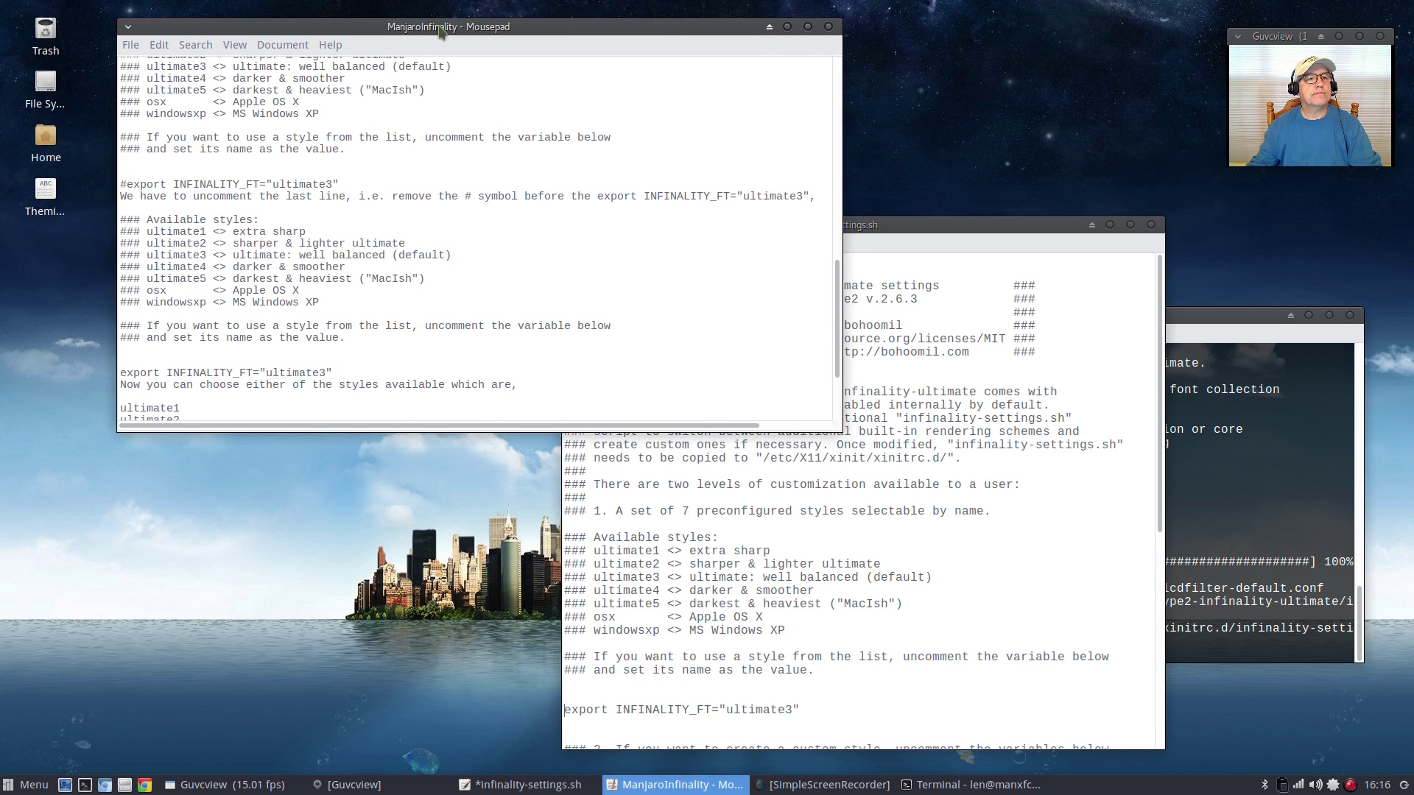
left_click(793, 709)
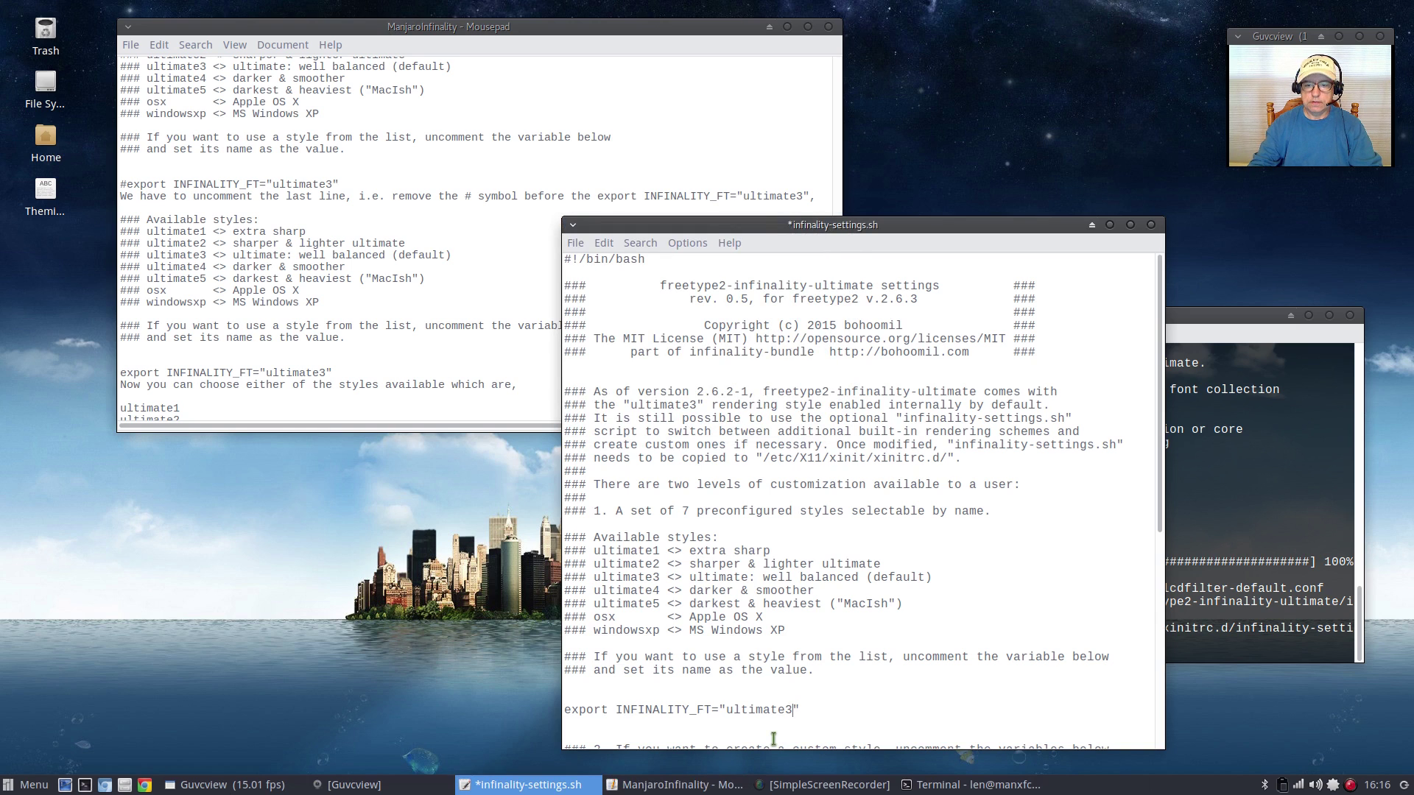
key("BackSpace")
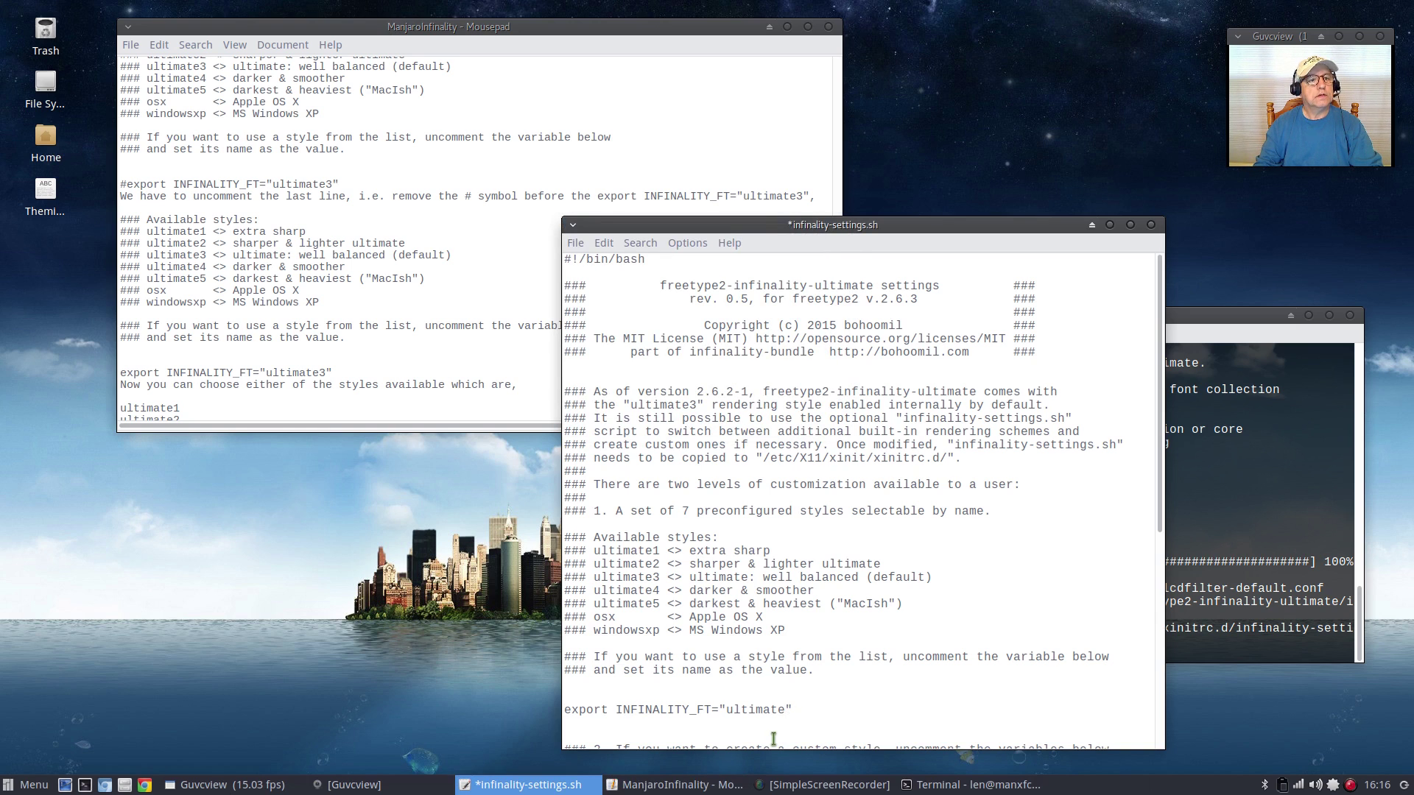
type("5")
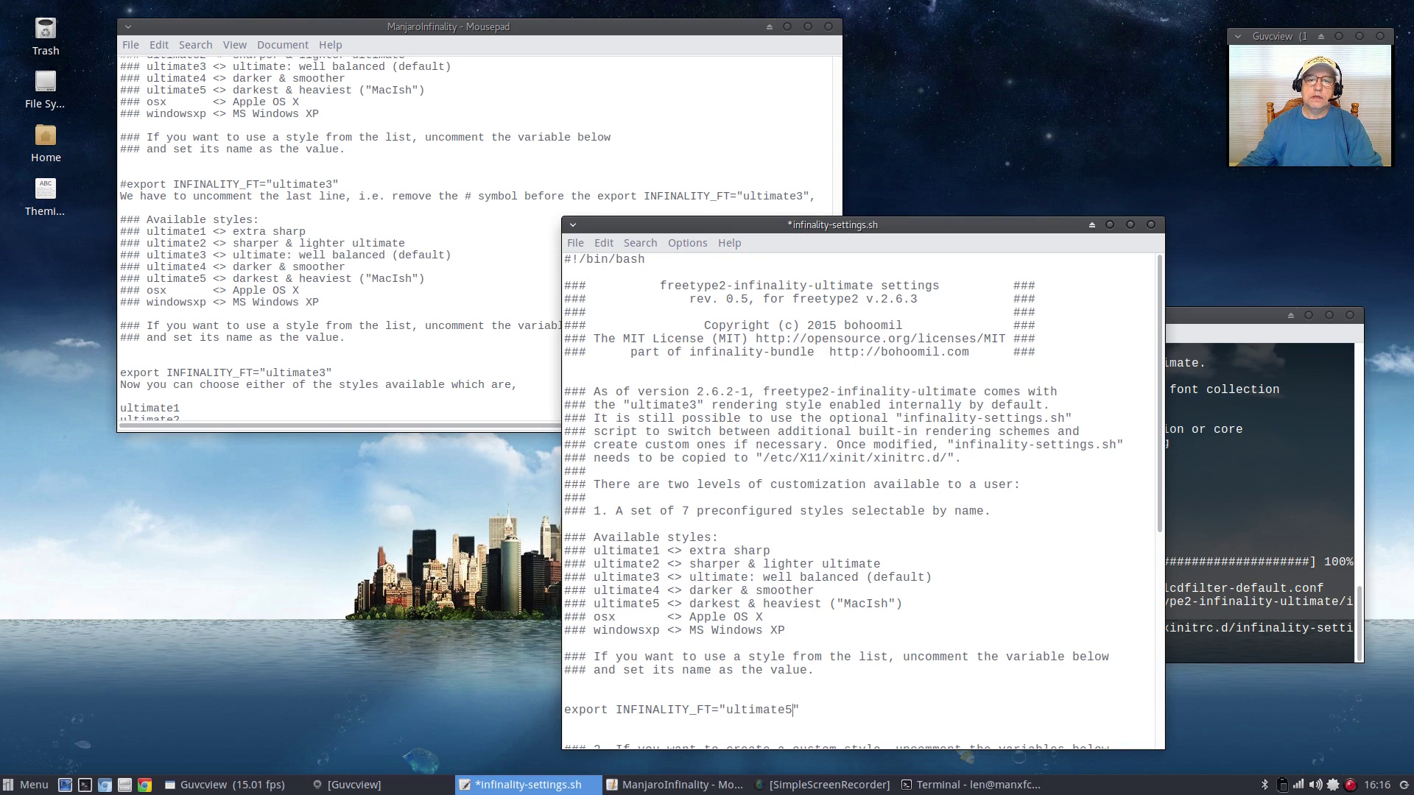
Save infinality-settings.sh and close the Leafpad window
left_click(575, 245)
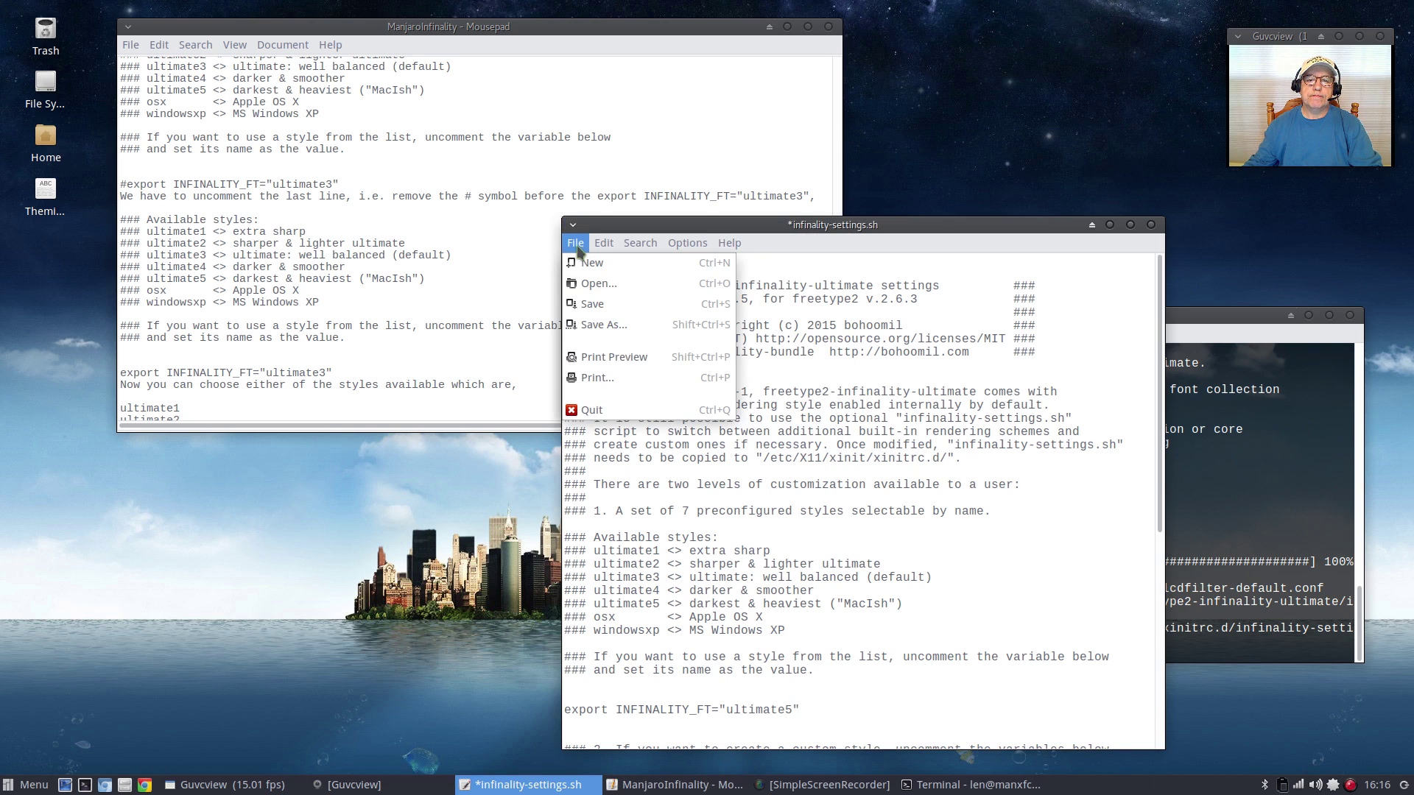
left_click(587, 306)
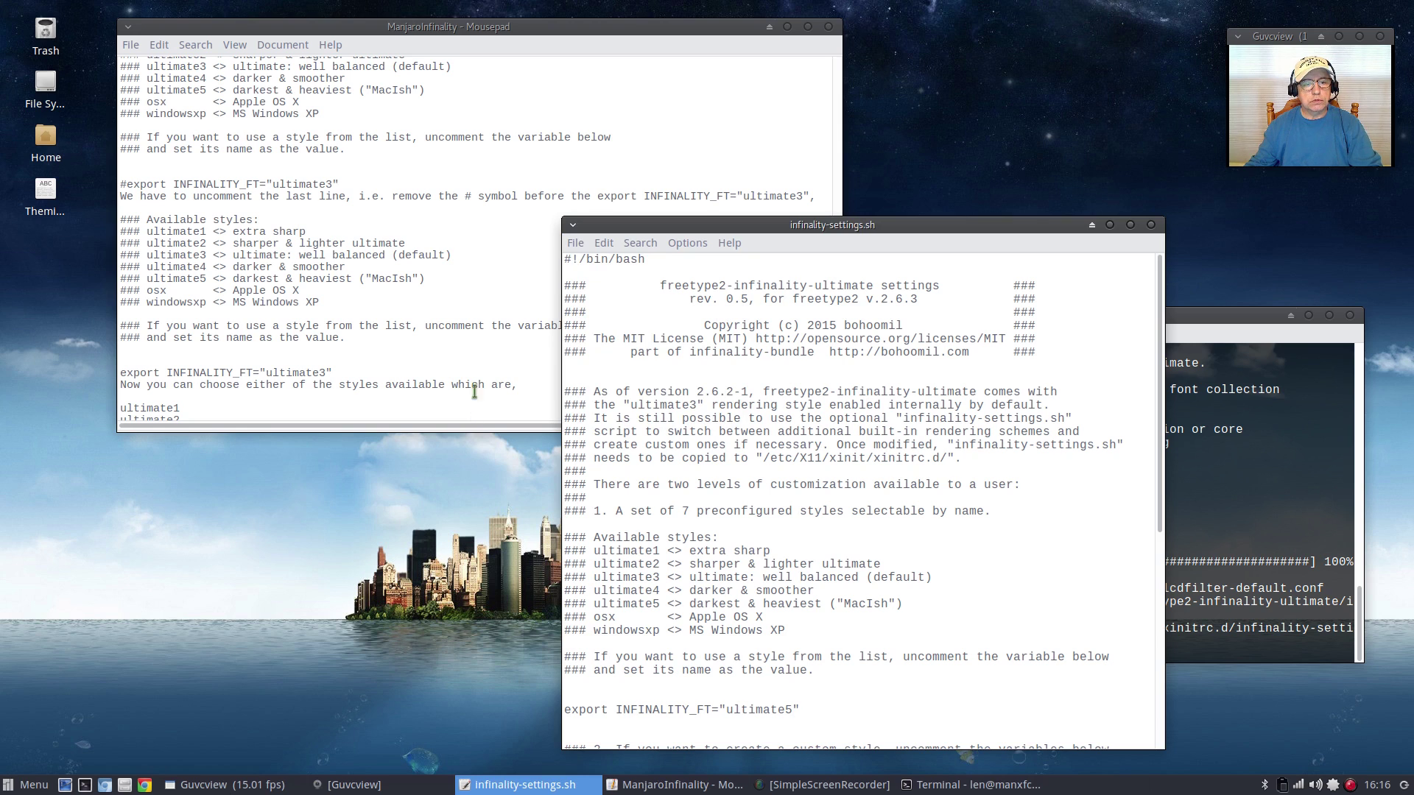
left_click(432, 368)
scroll(433, 369, "down", 1)
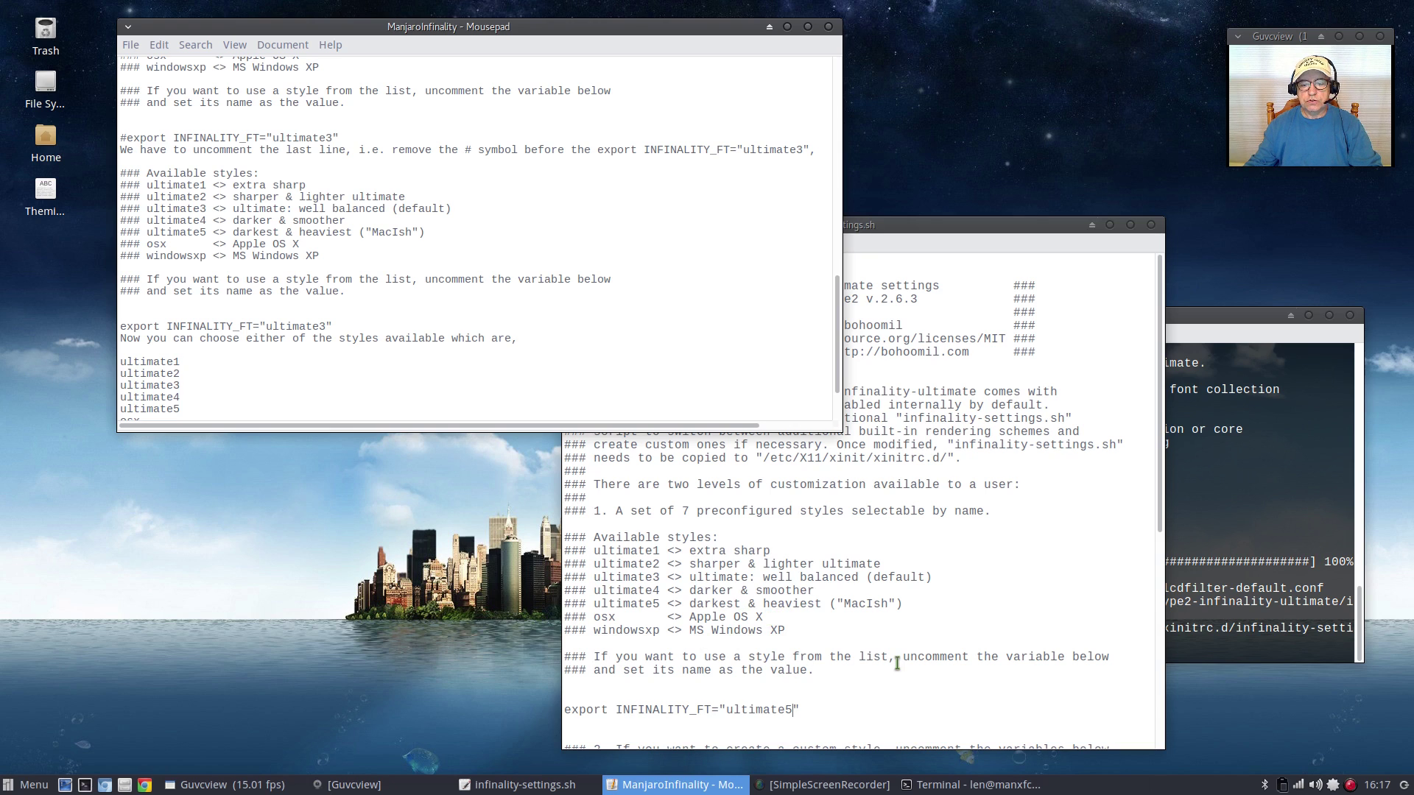
left_click(899, 229)
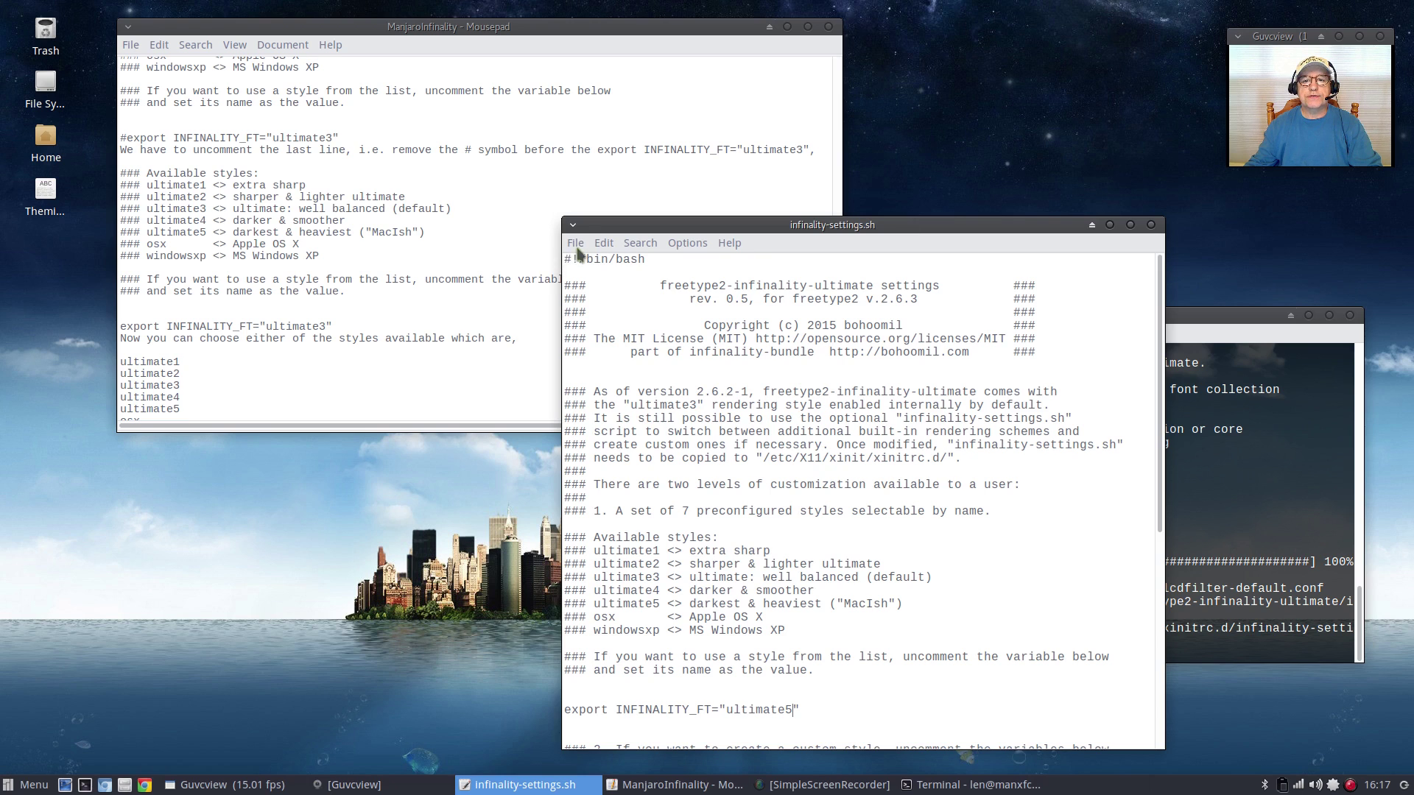
left_click(575, 243)
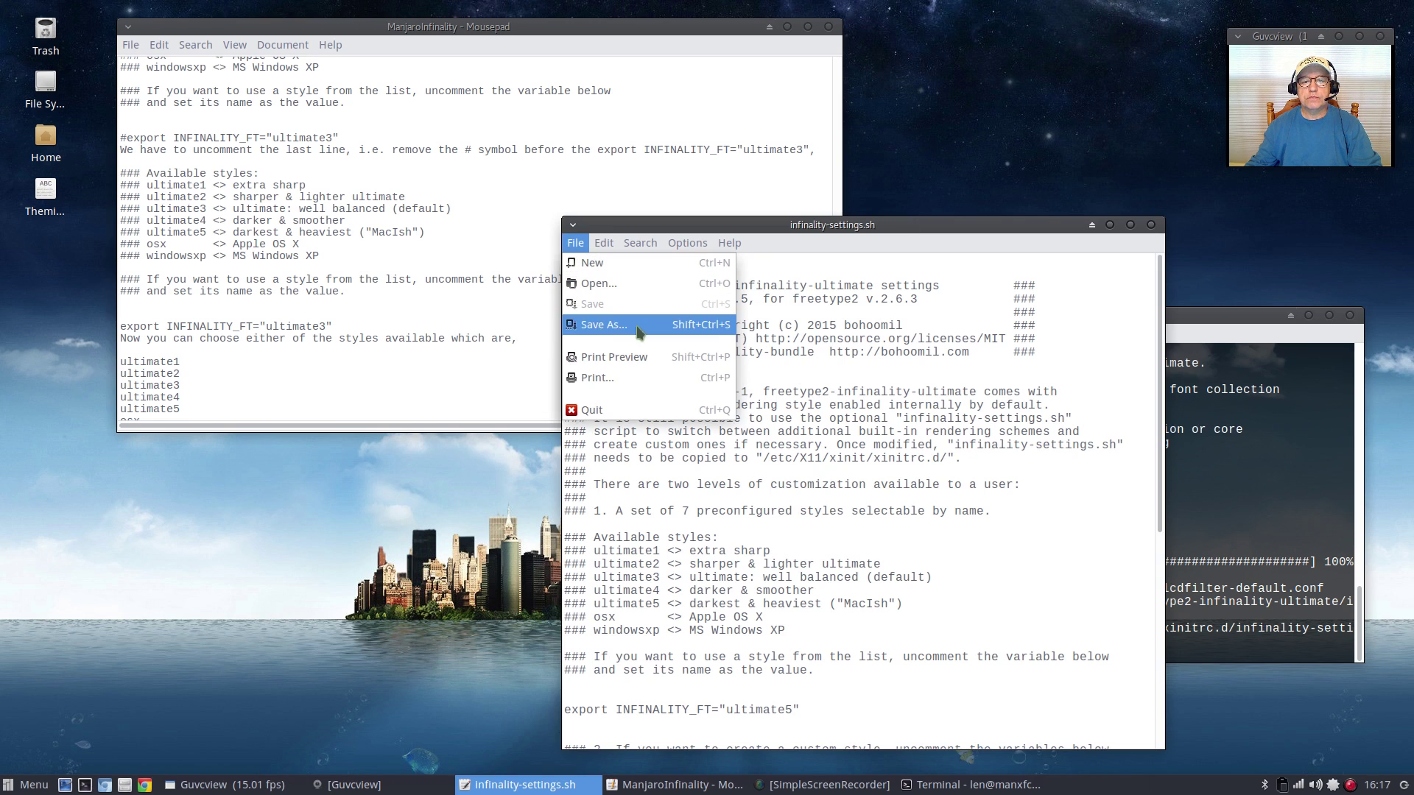
left_click(1150, 227)
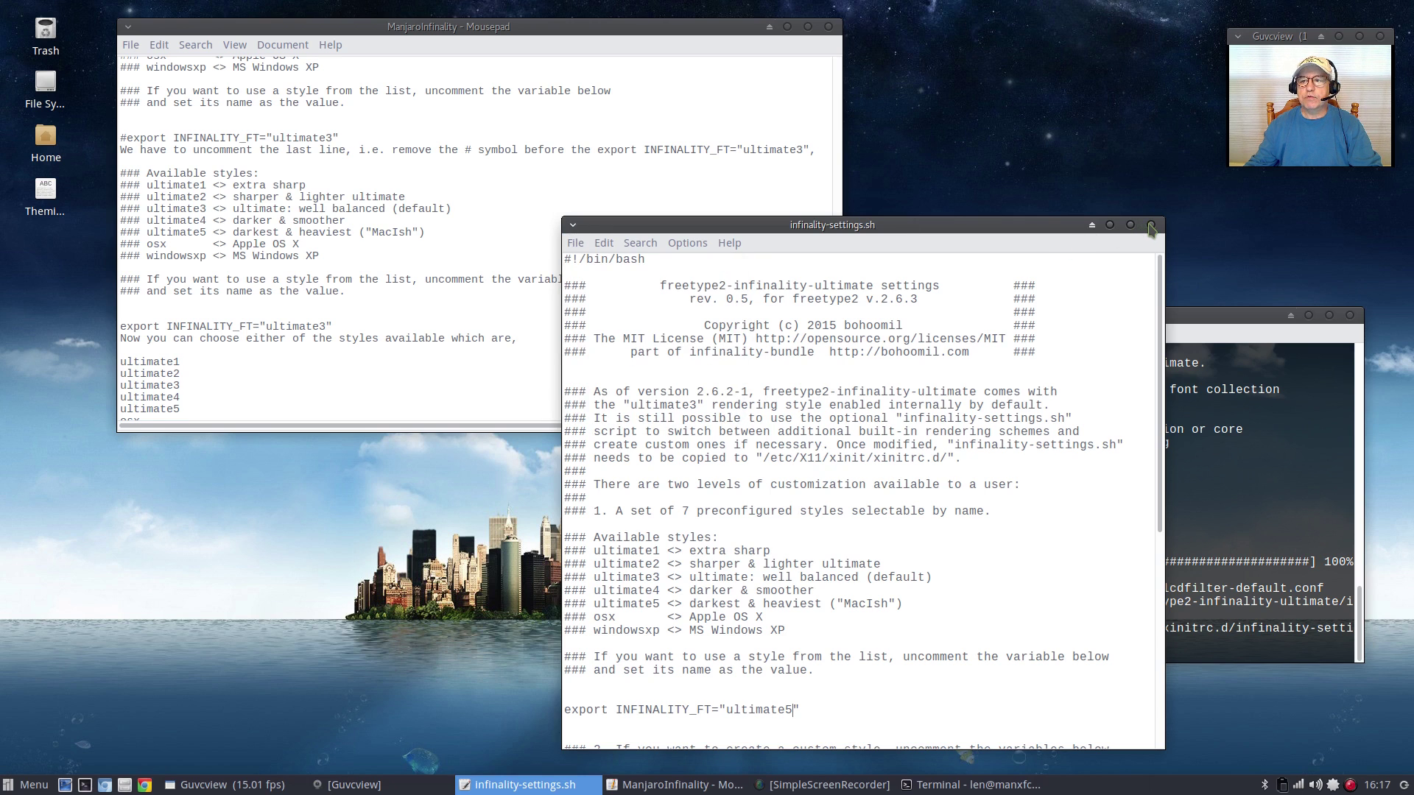
left_click(1151, 226)
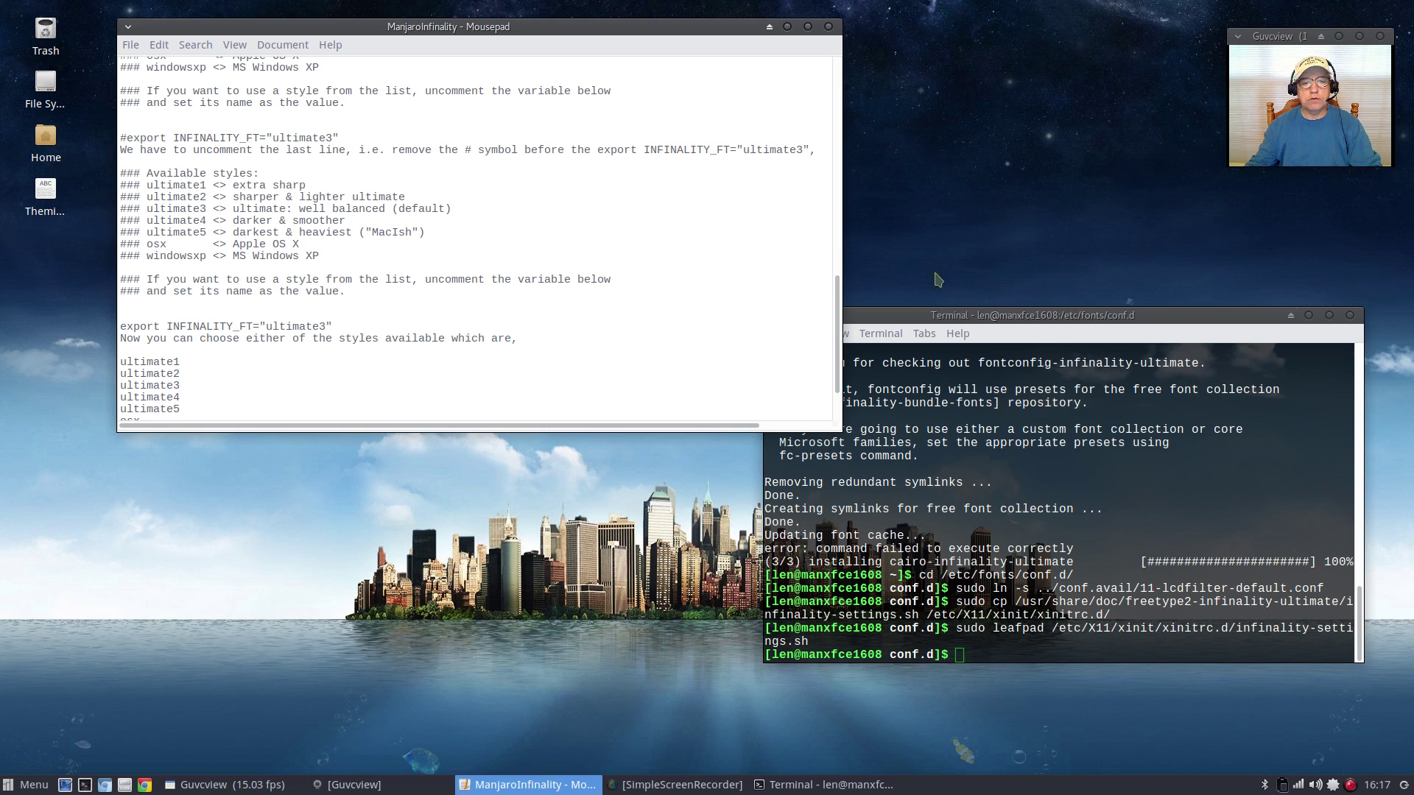
scroll(469, 306, "down", 2)
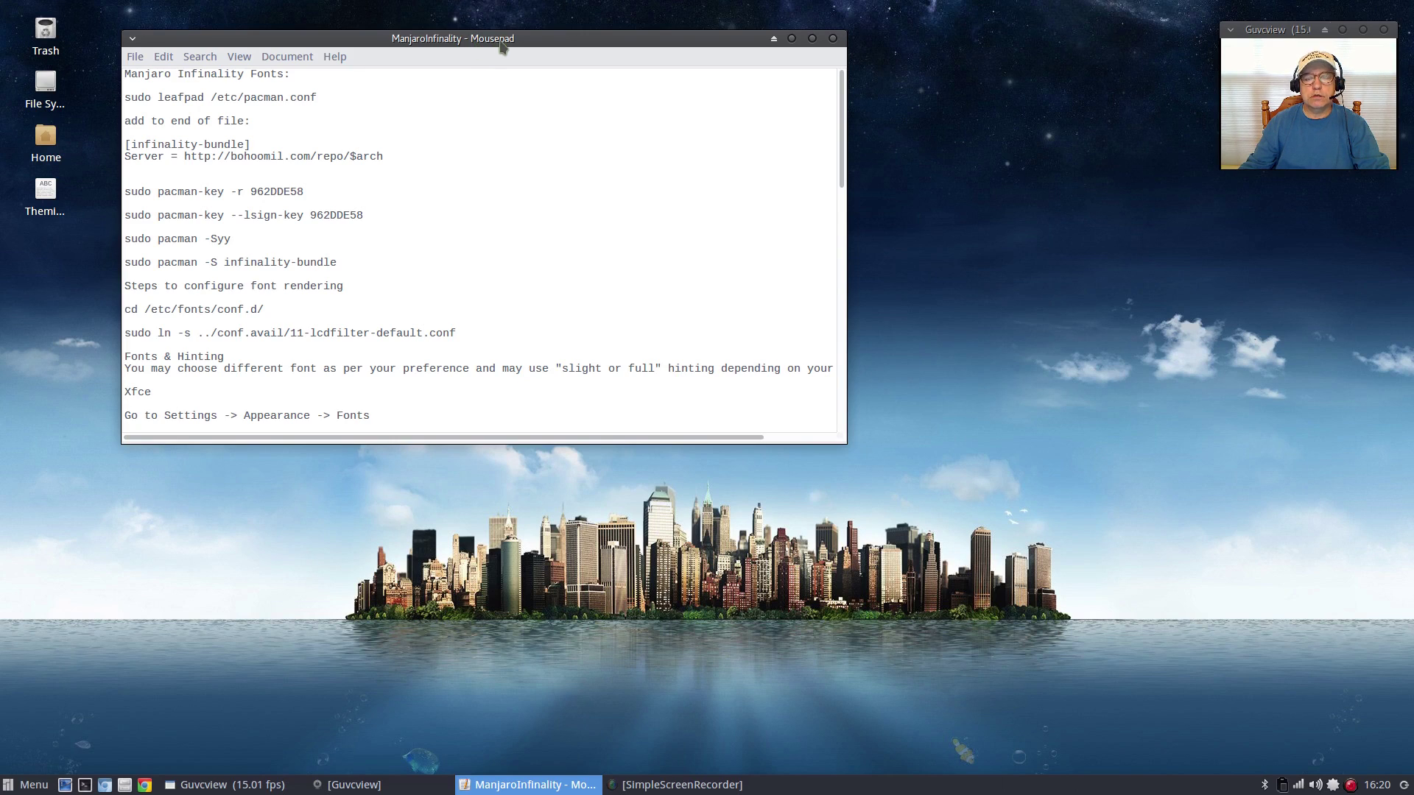
Drag the Mousepad notes window right and down toward the desktop centre
left_click_drag(497, 38, 720, 79)
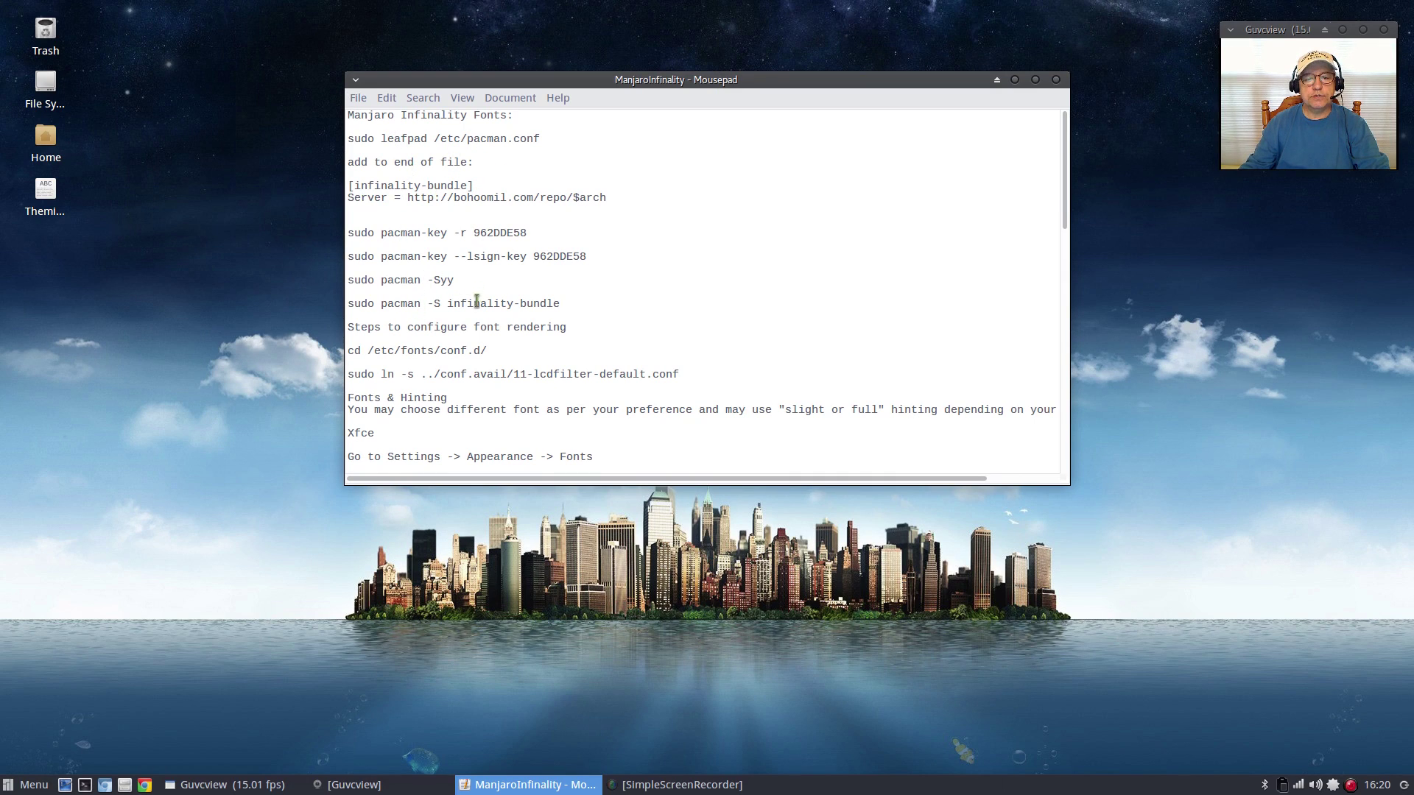
Open the home folder in Thunar from the Home desktop icon, then glance through the Whisker Menu's Accessories
double_click(47, 146)
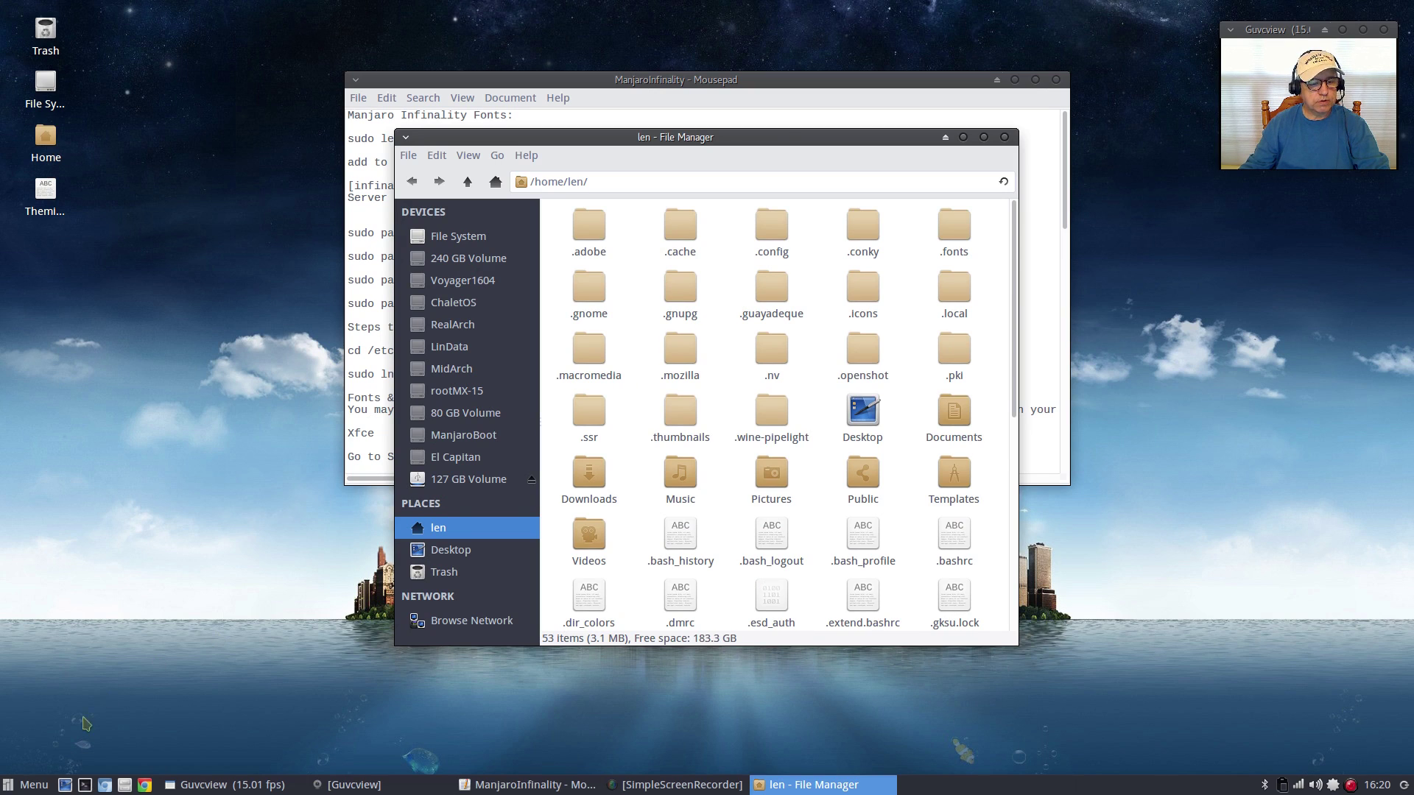
left_click(39, 784)
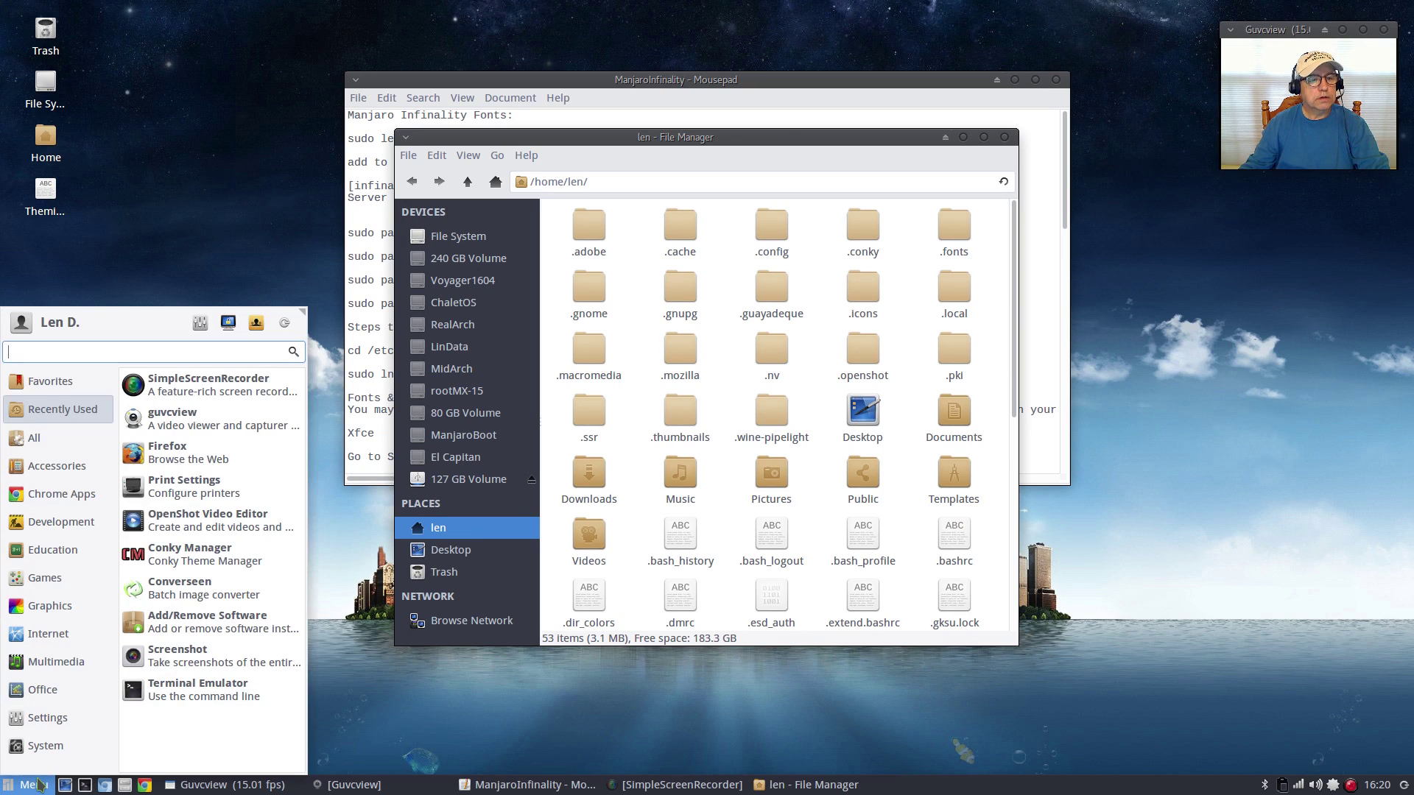
mouse_move(50, 478)
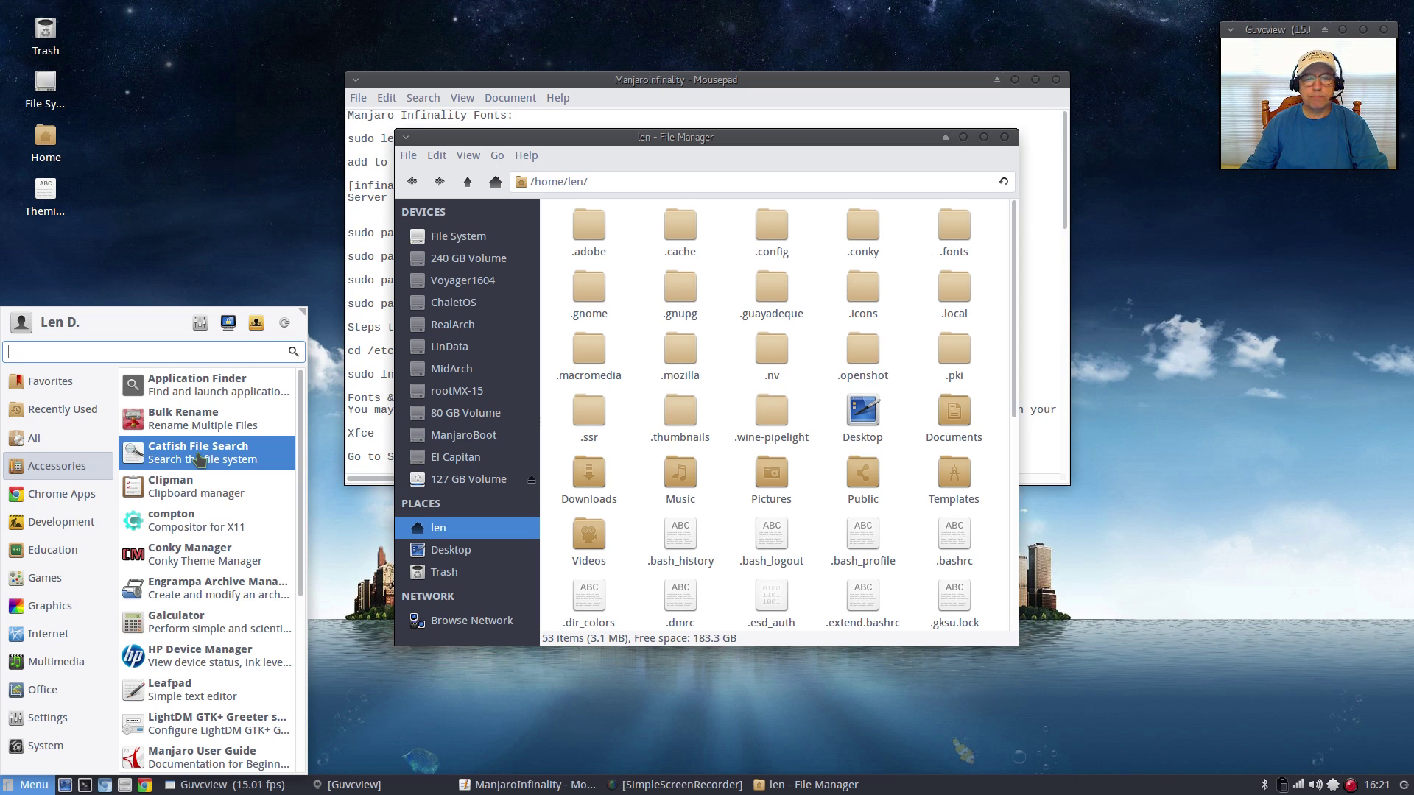
left_click(171, 250)
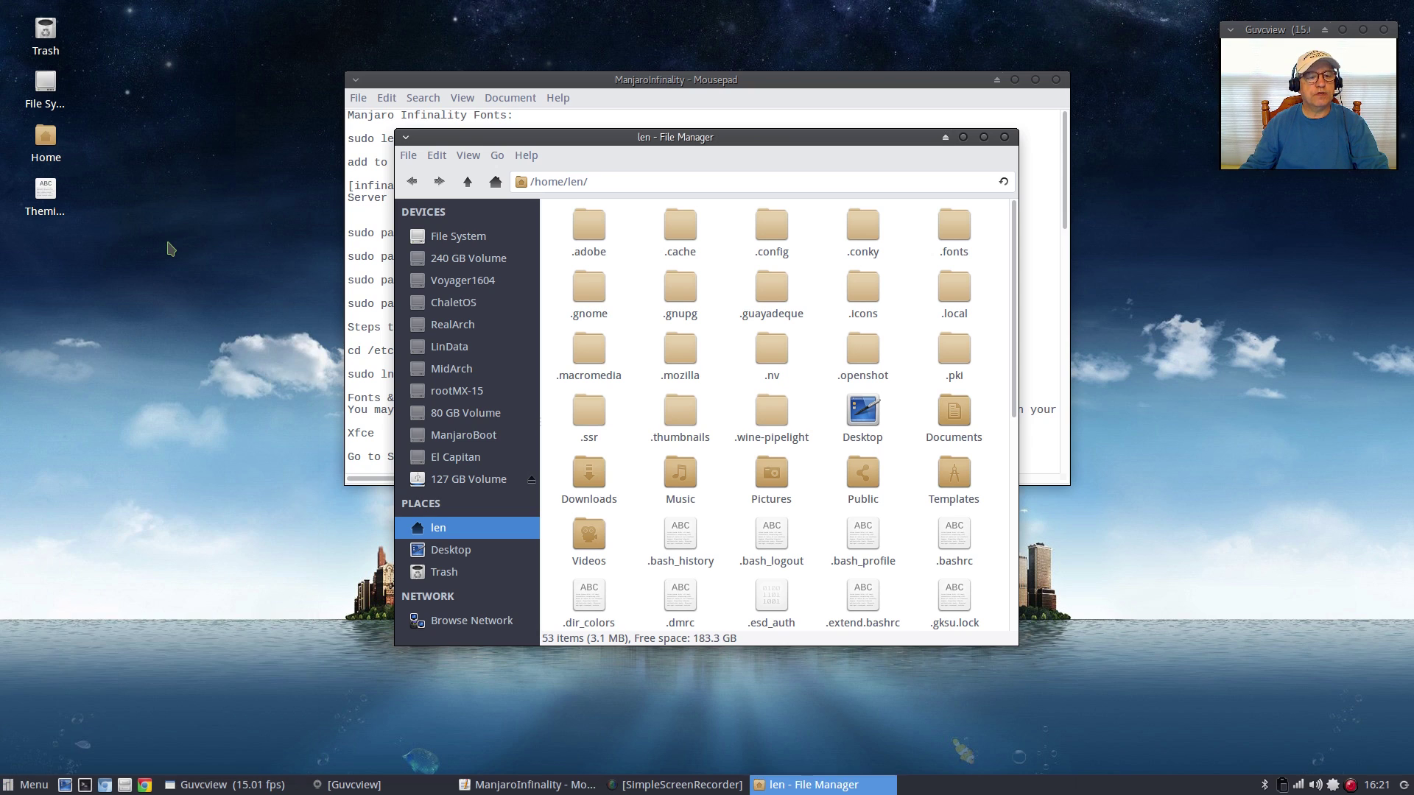
Close Thunar and minimise the Mousepad notes, leaving the skyline wallpaper visible
left_click(1004, 137)
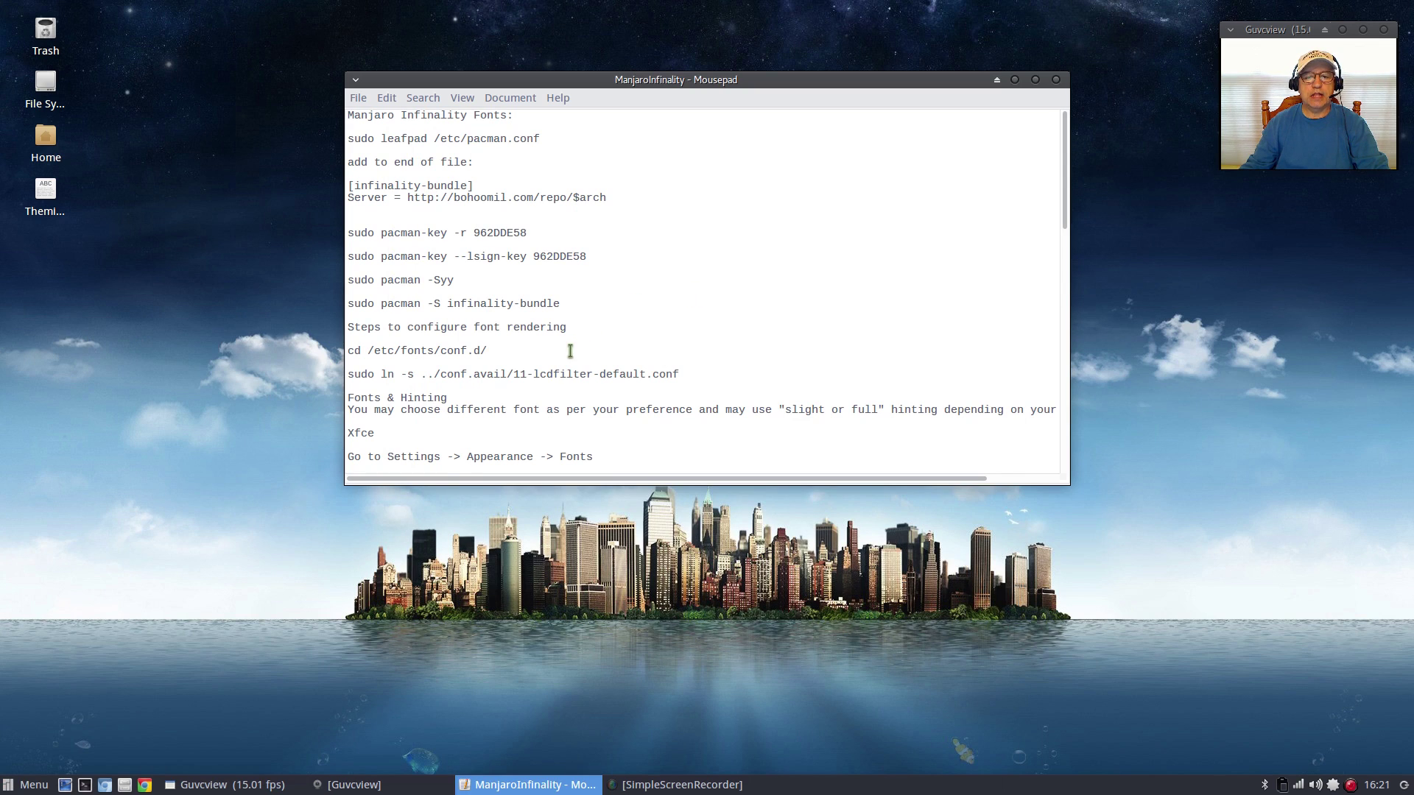
left_click(1015, 79)
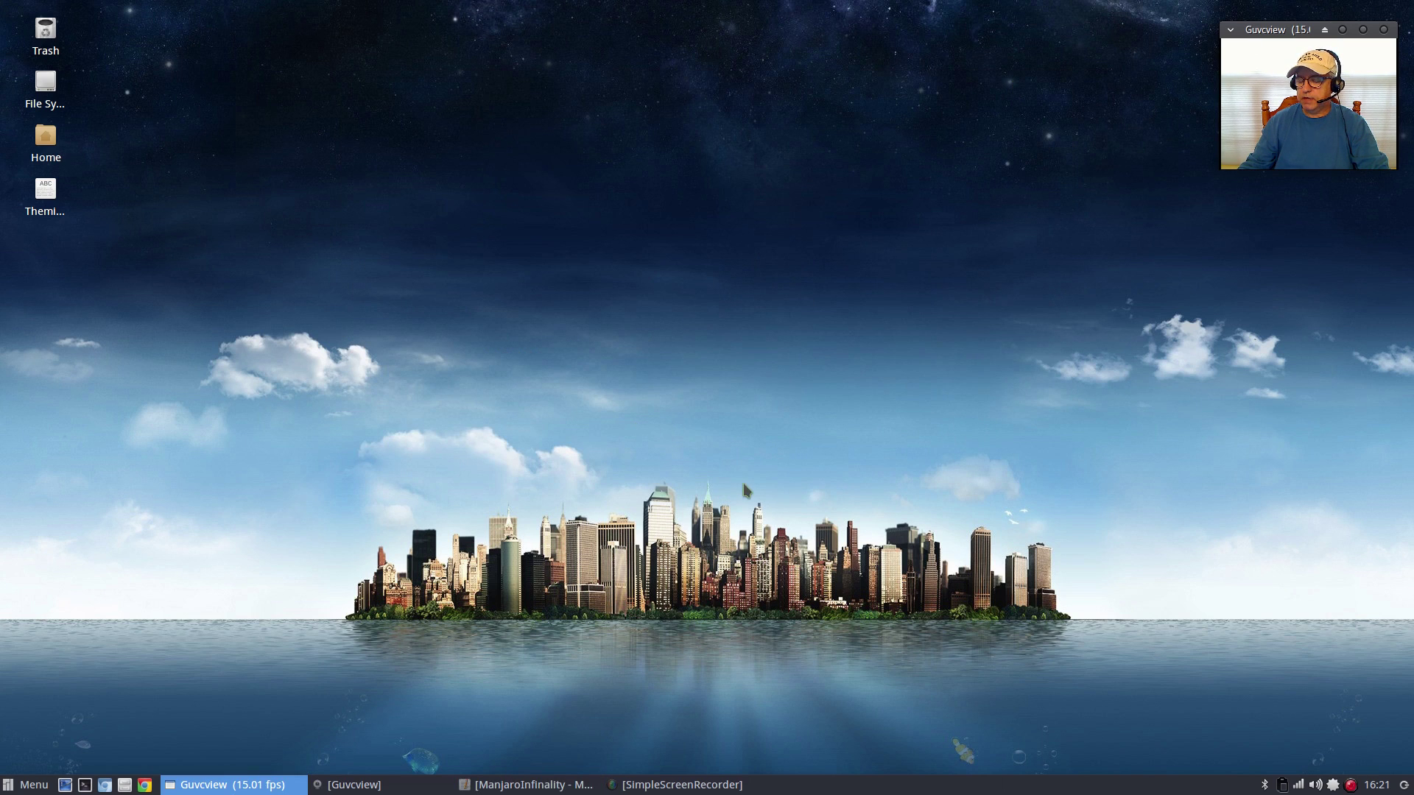